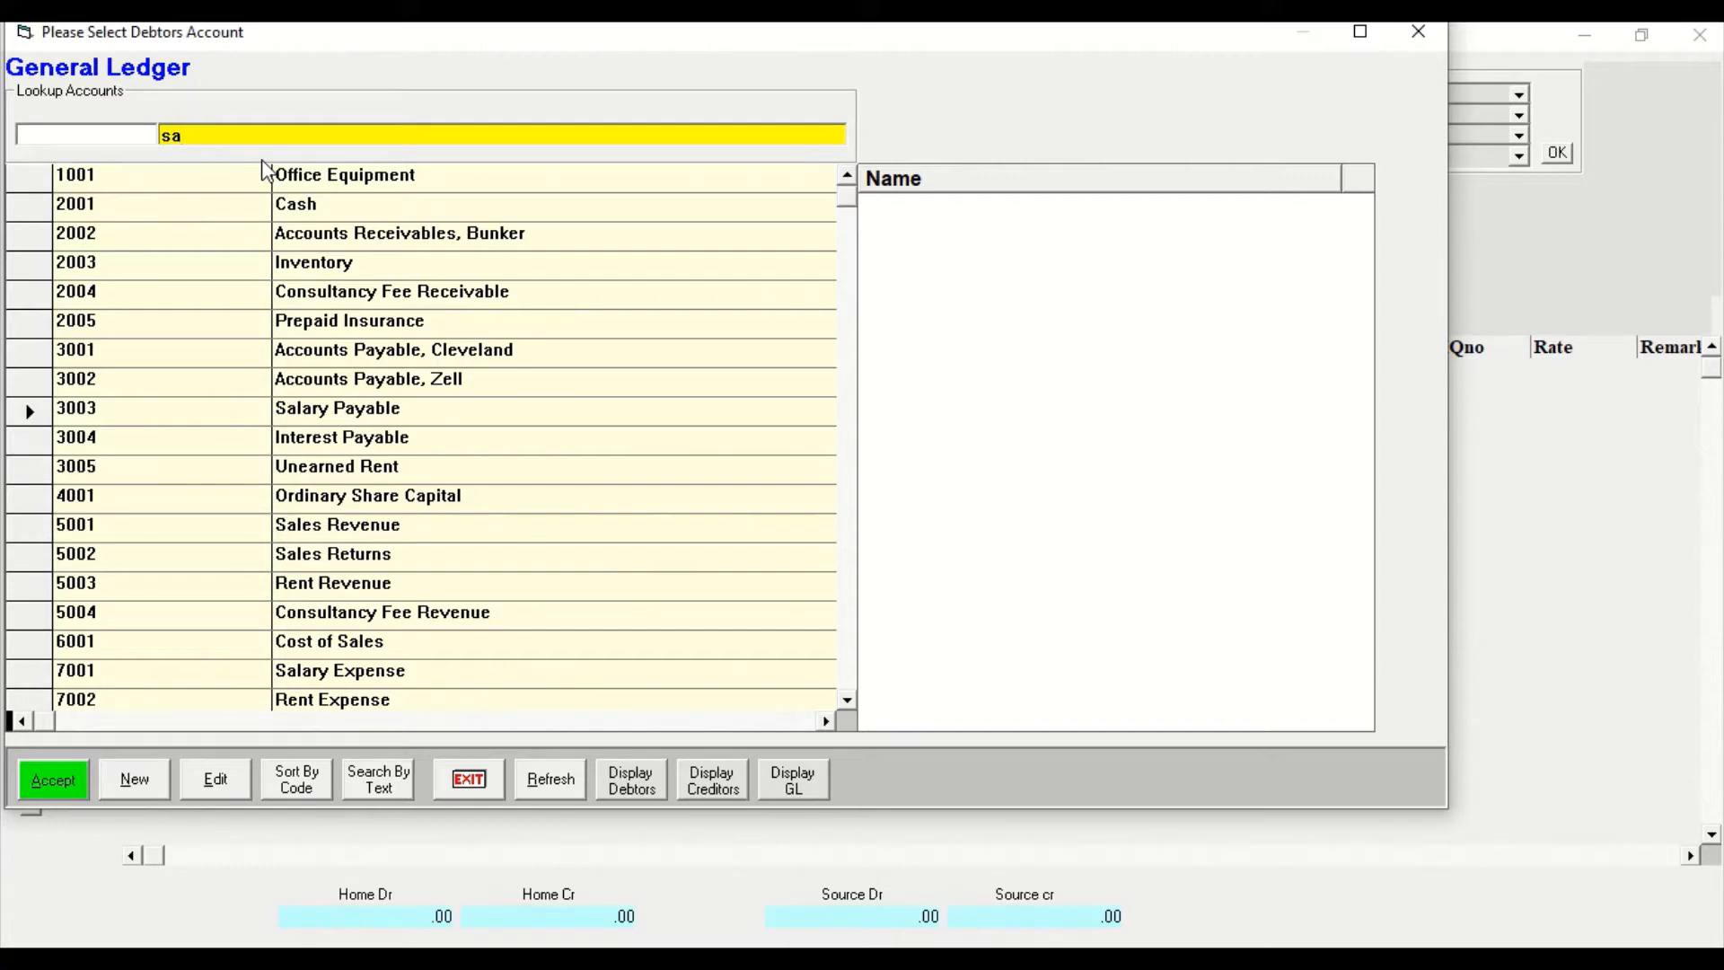
Look up the Sales Returns account in the general ledger and select it for the journal line.
type("les retu")
left_click(54, 780)
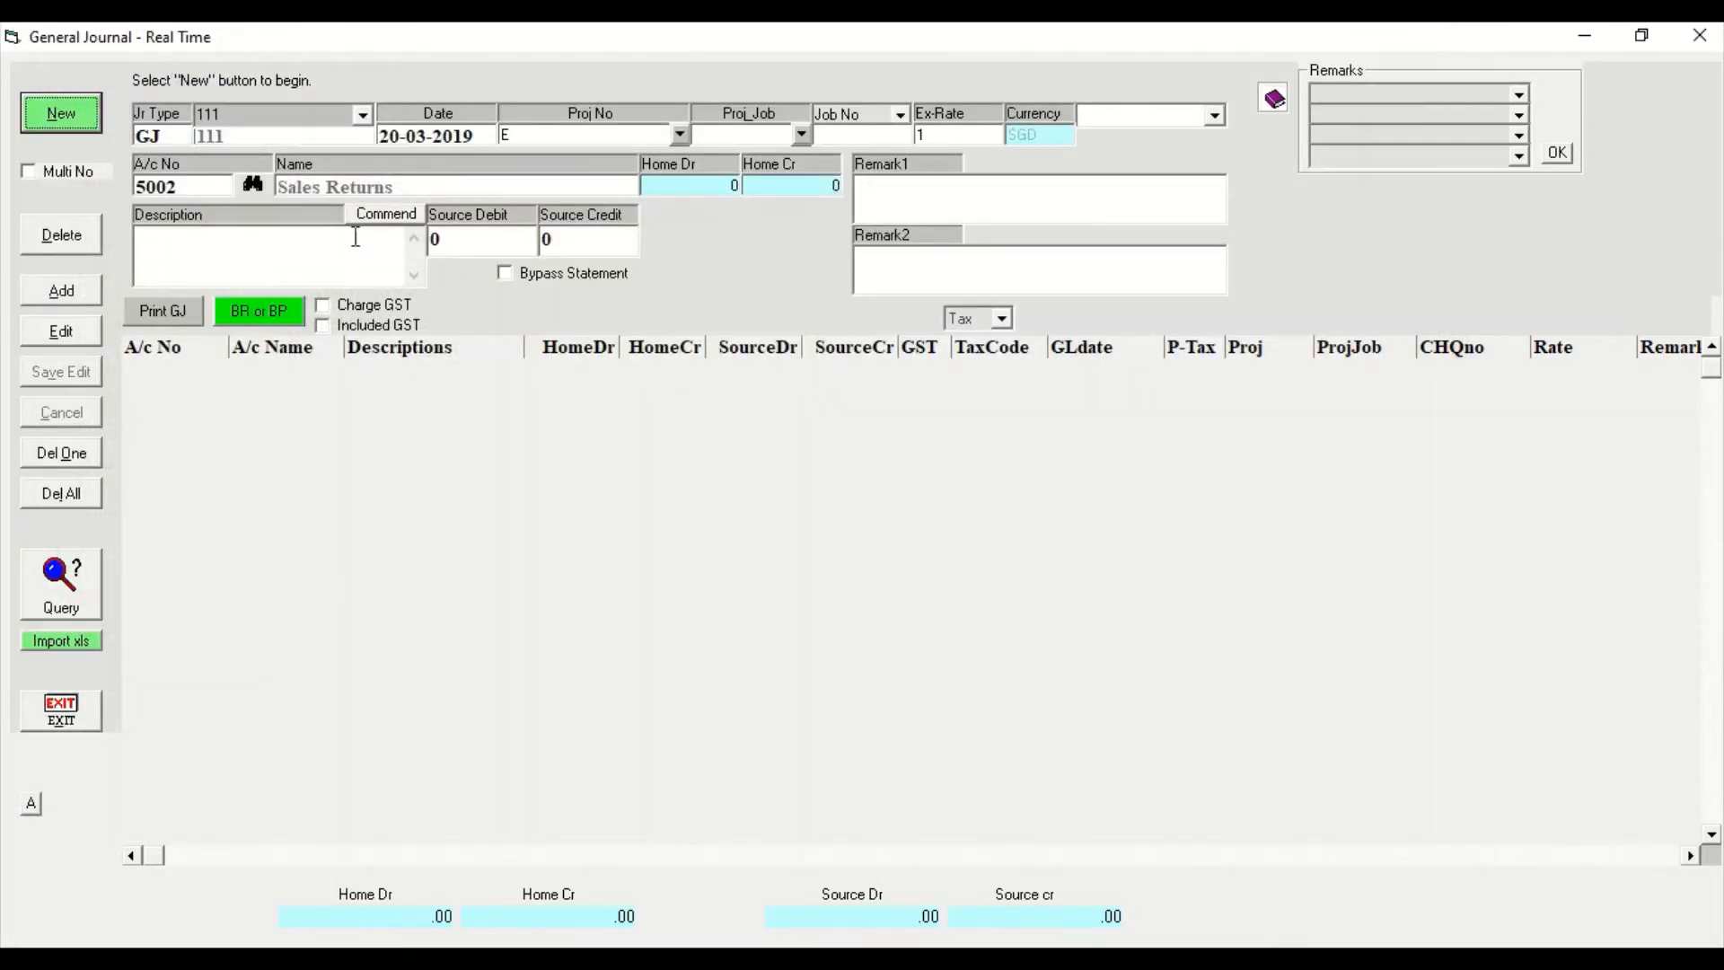
Add the Sales Returns line with the description "Return of inventory by customer" and a source debit of 6000.
left_click(353, 232)
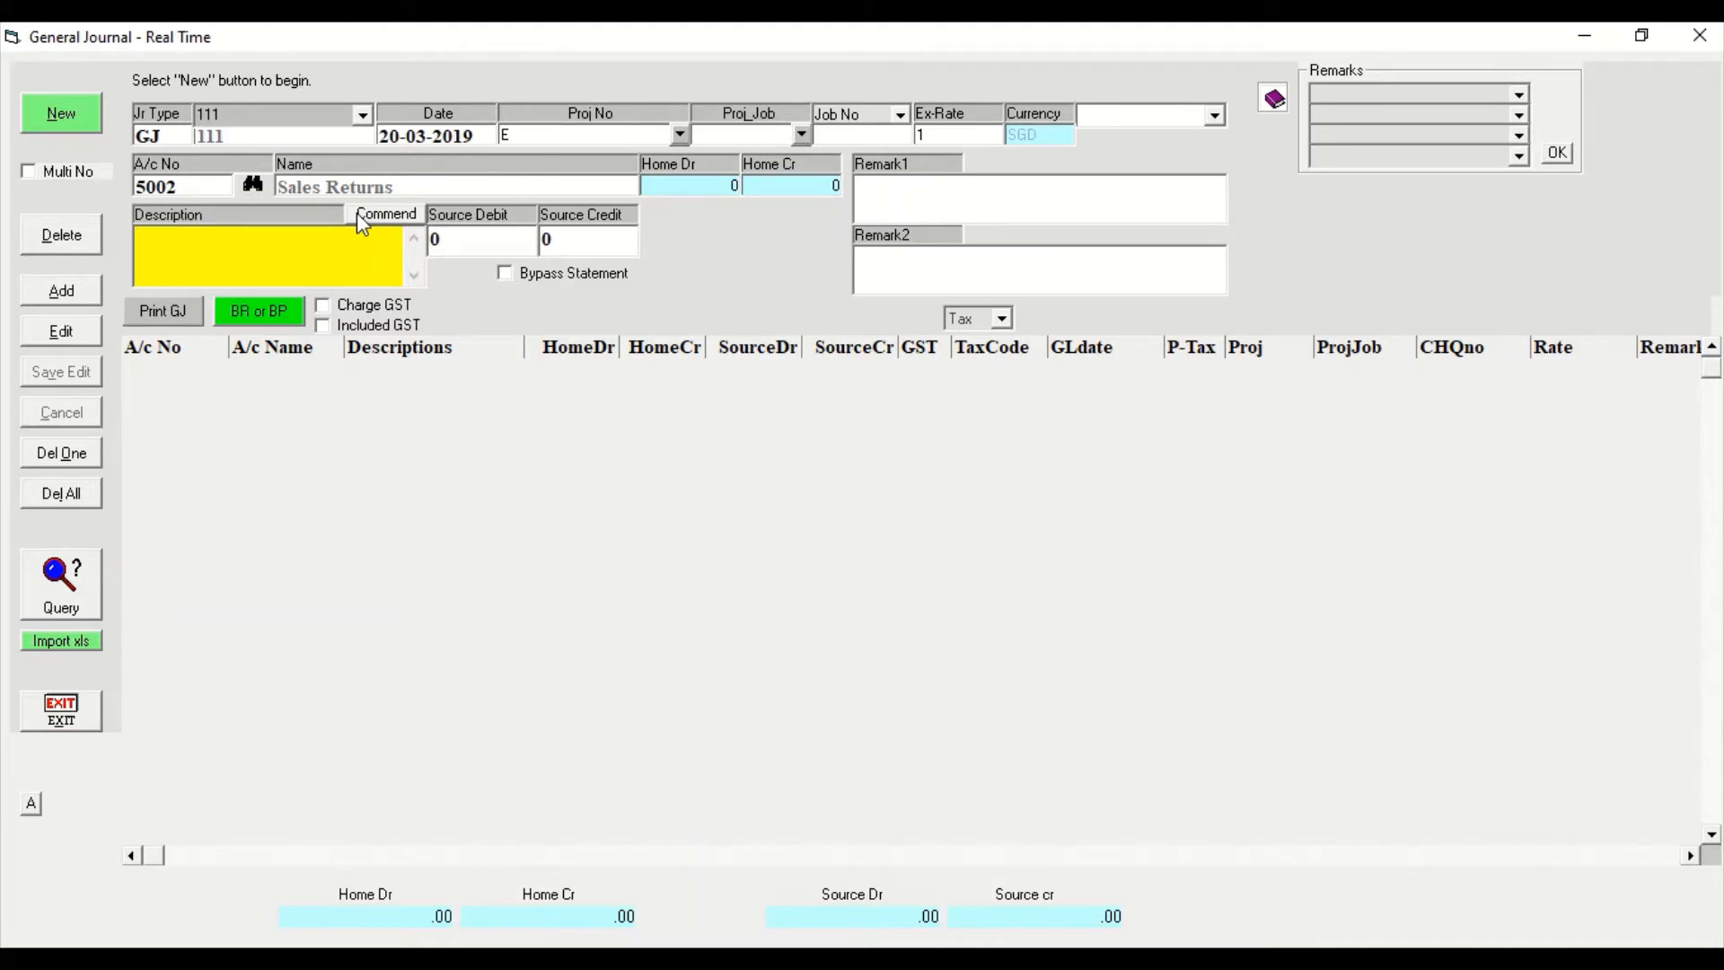
type("Return of inventory by")
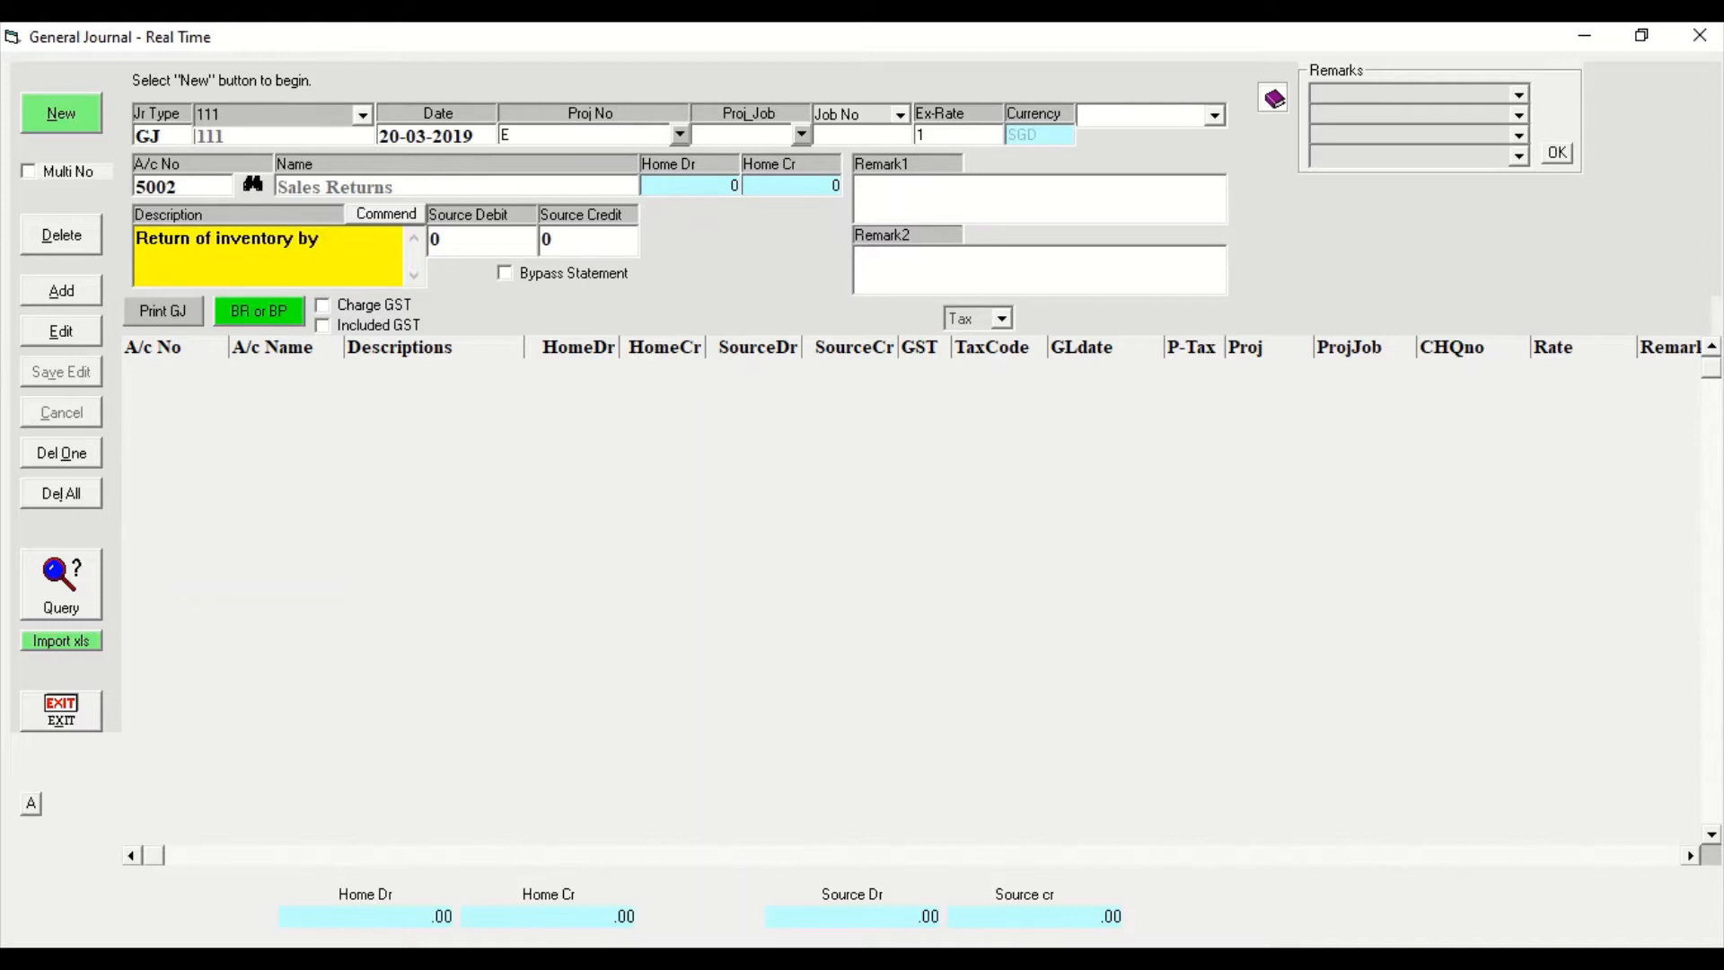
type(" customer")
key("Tab")
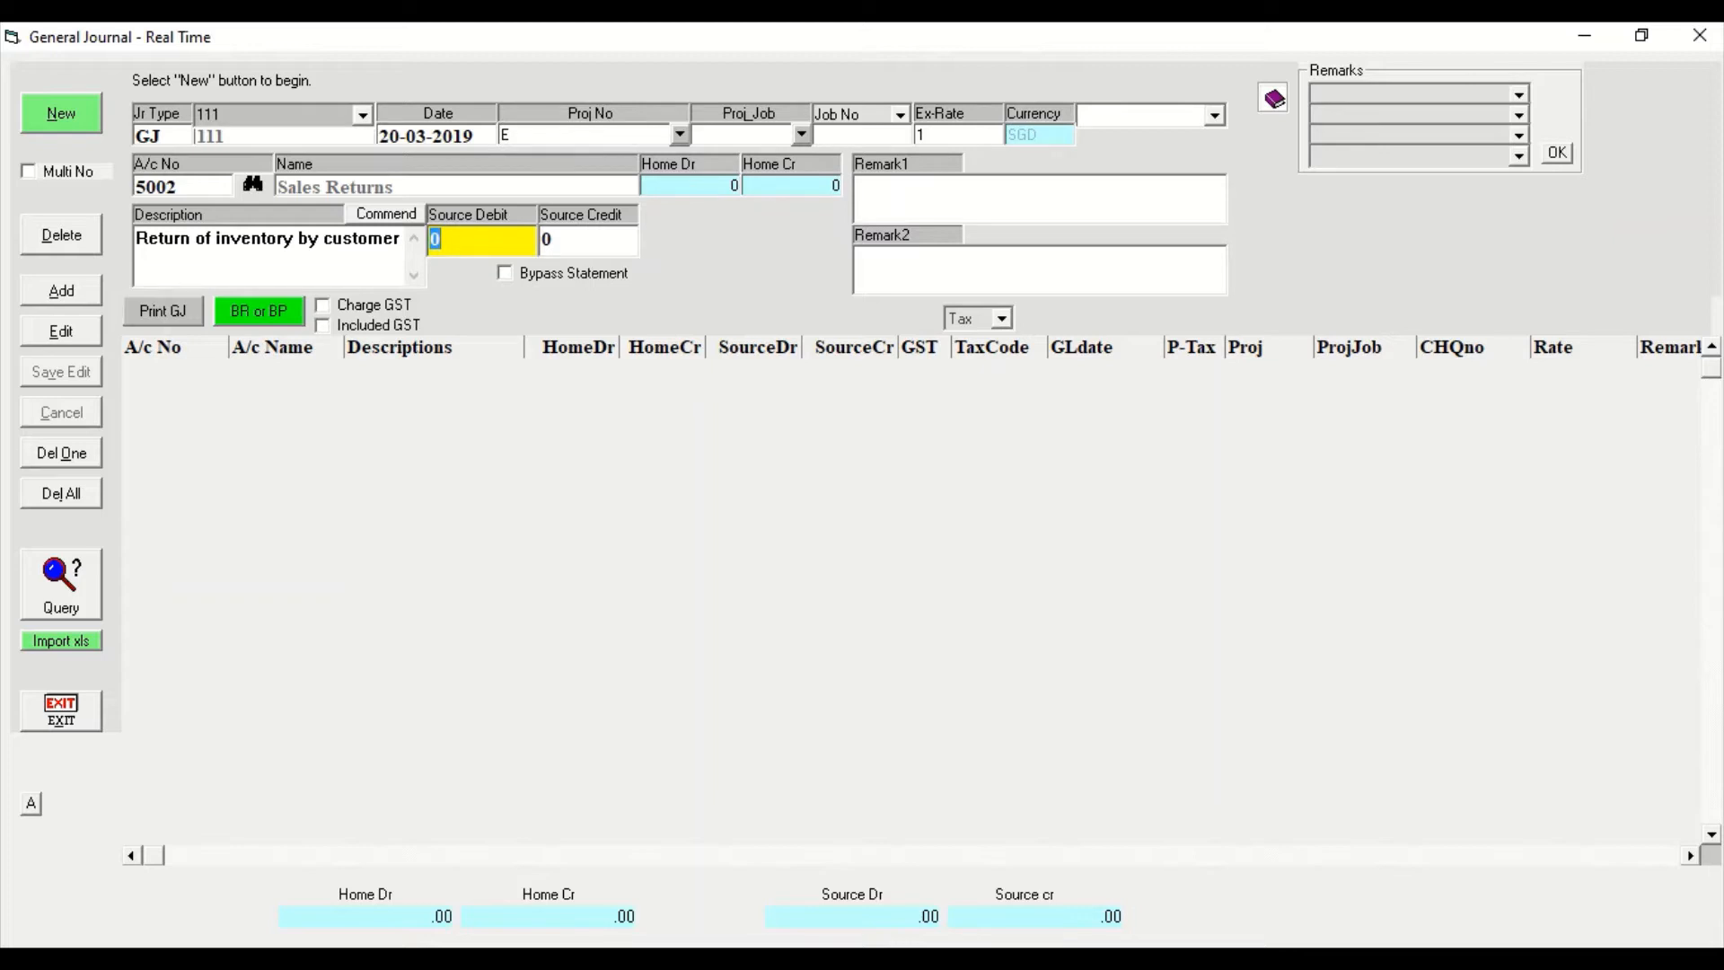
type("6000")
left_click(61, 291)
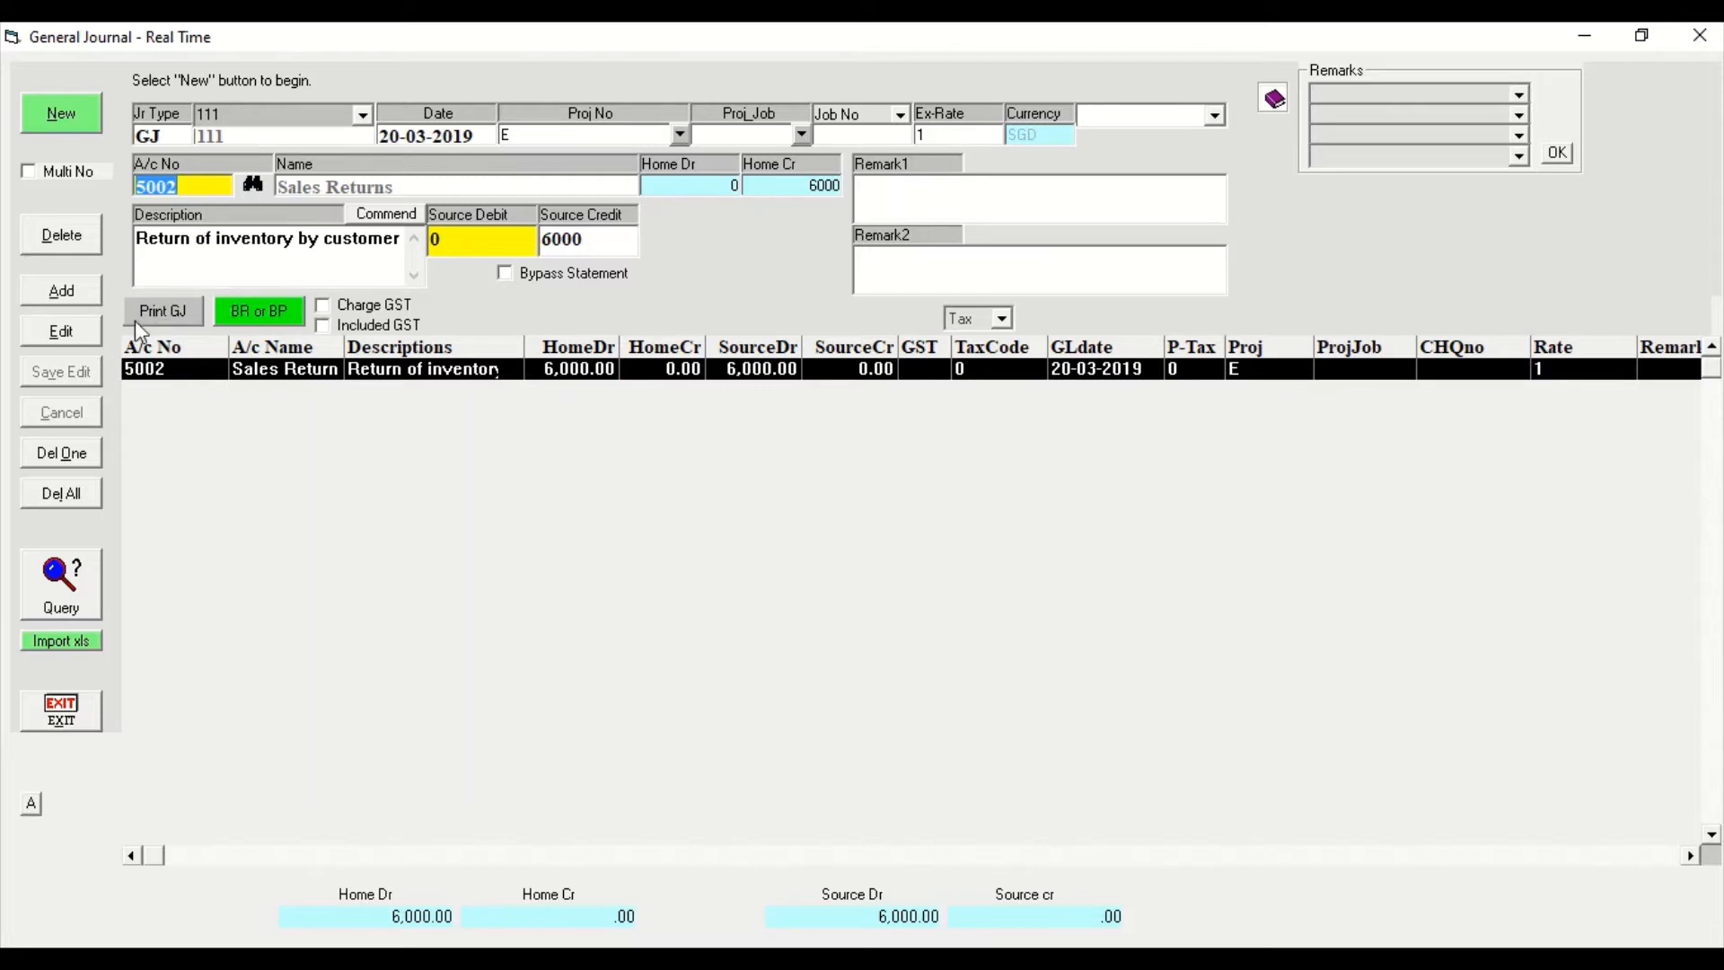
Add a journal line crediting Accounts Receivables, Bunker (2002) with 6000.
left_click(253, 185)
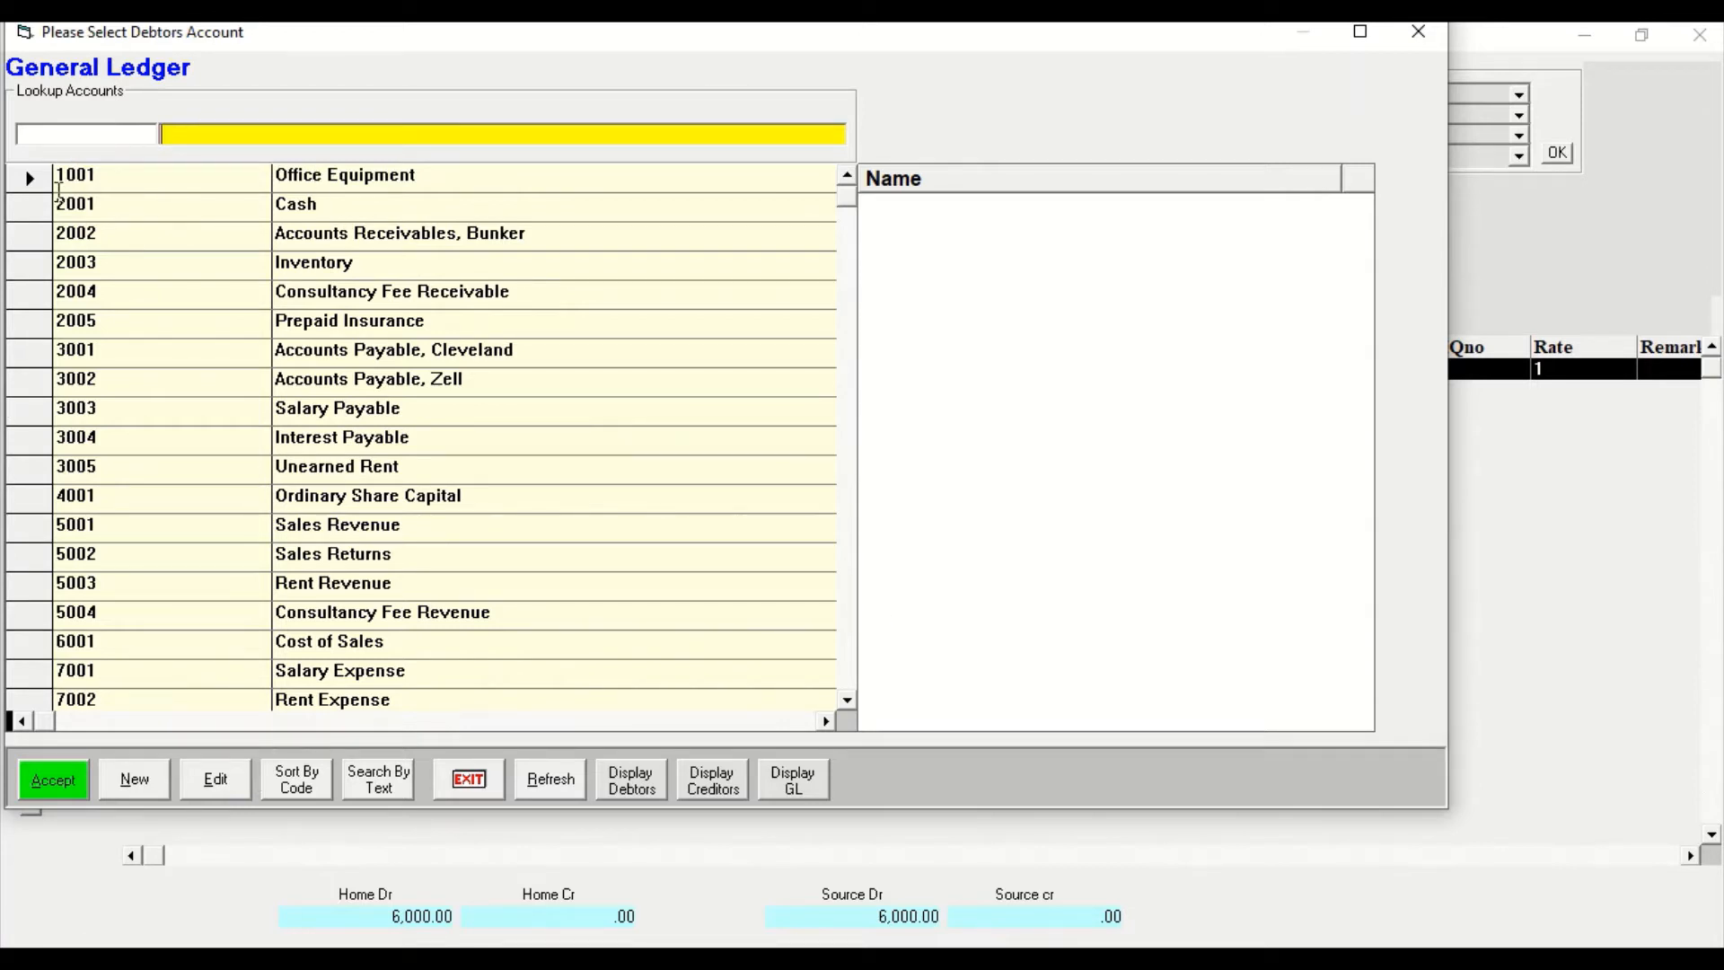
left_click(45, 235)
left_click(62, 779)
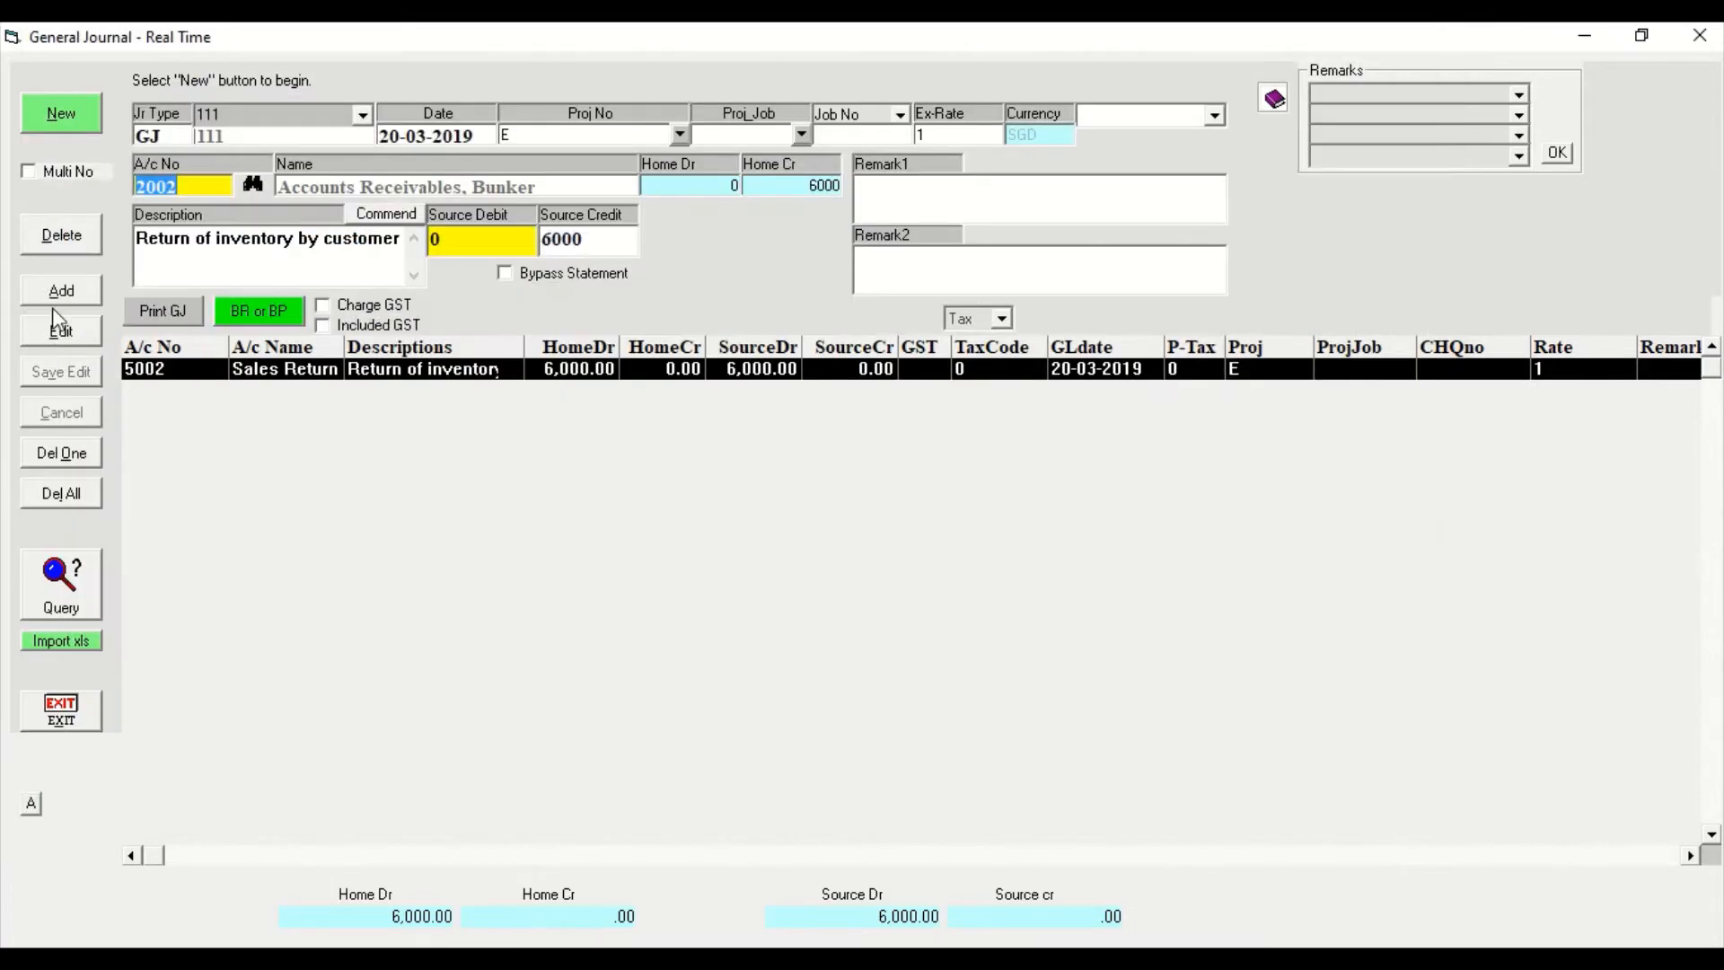
left_click(63, 293)
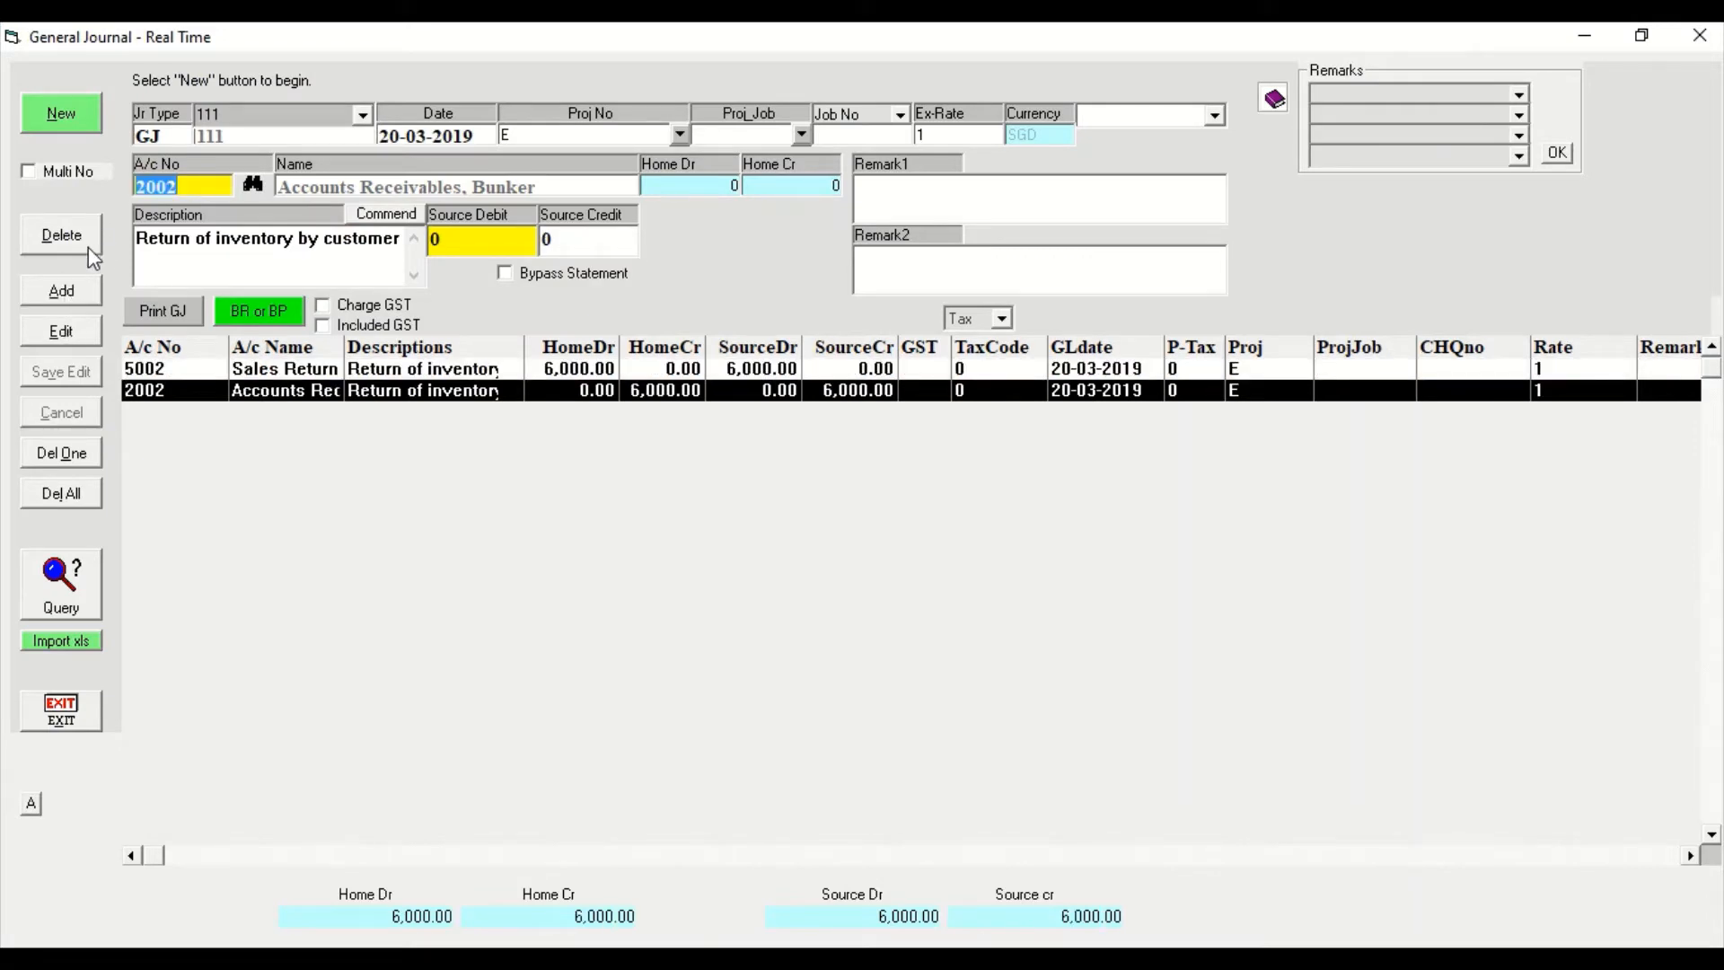
Look up the Inventory account and select it for the next journal line.
left_click(252, 184)
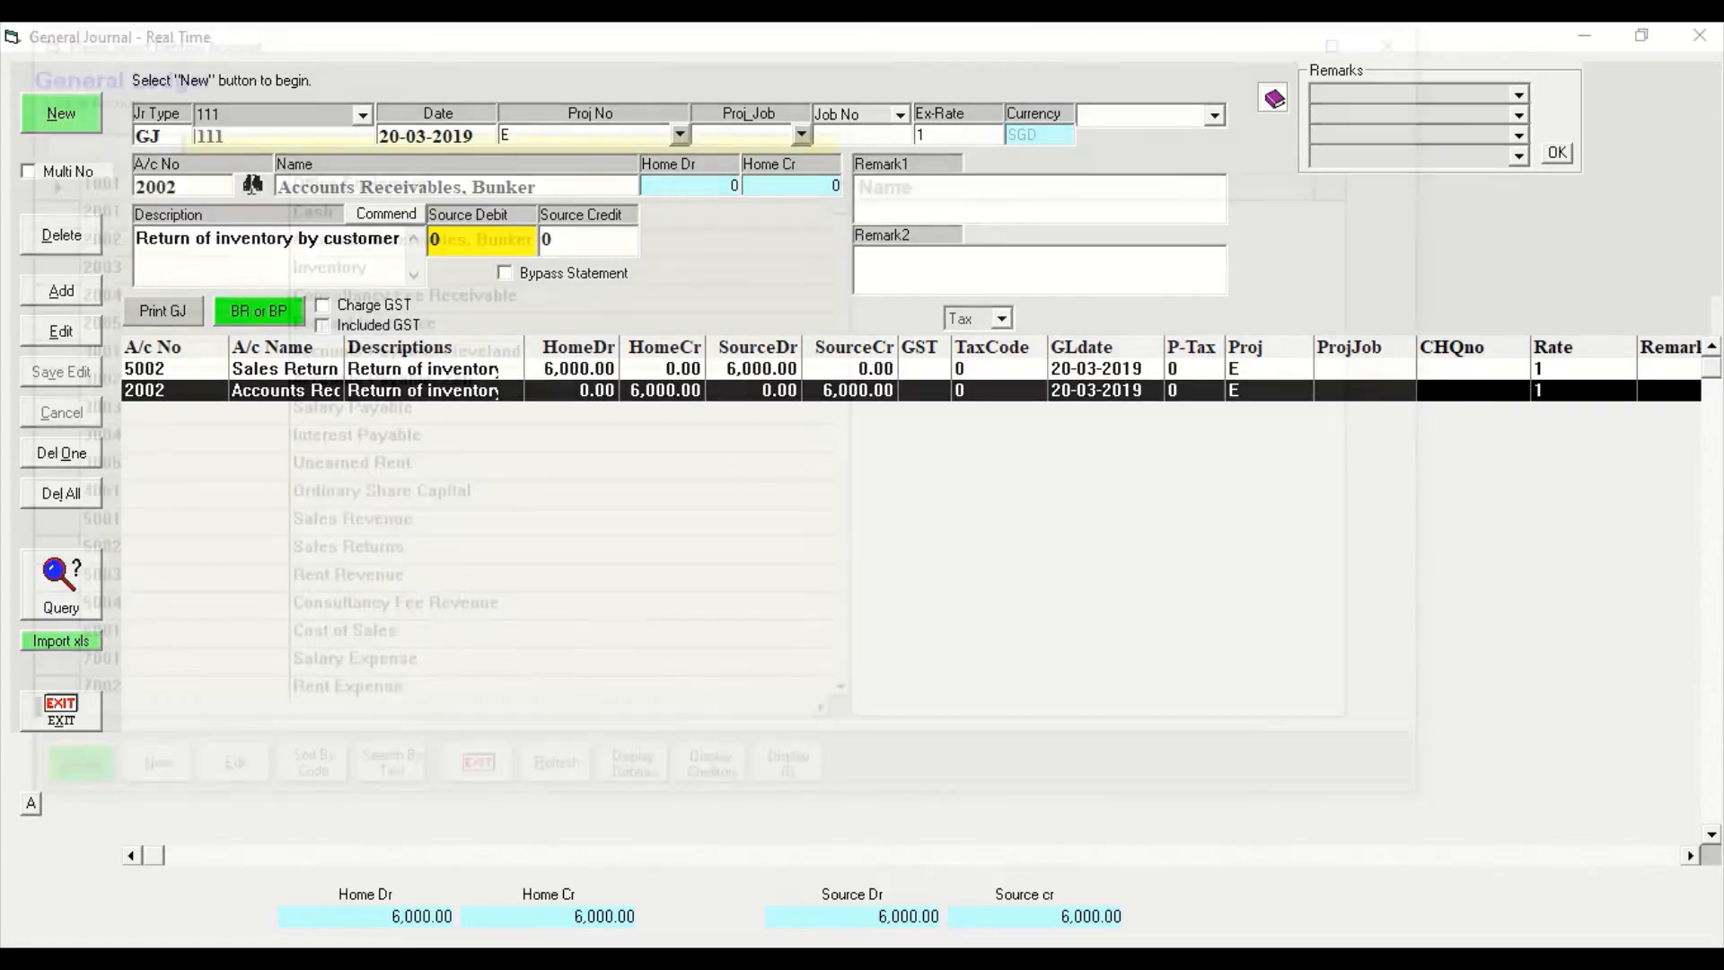
type("inventory")
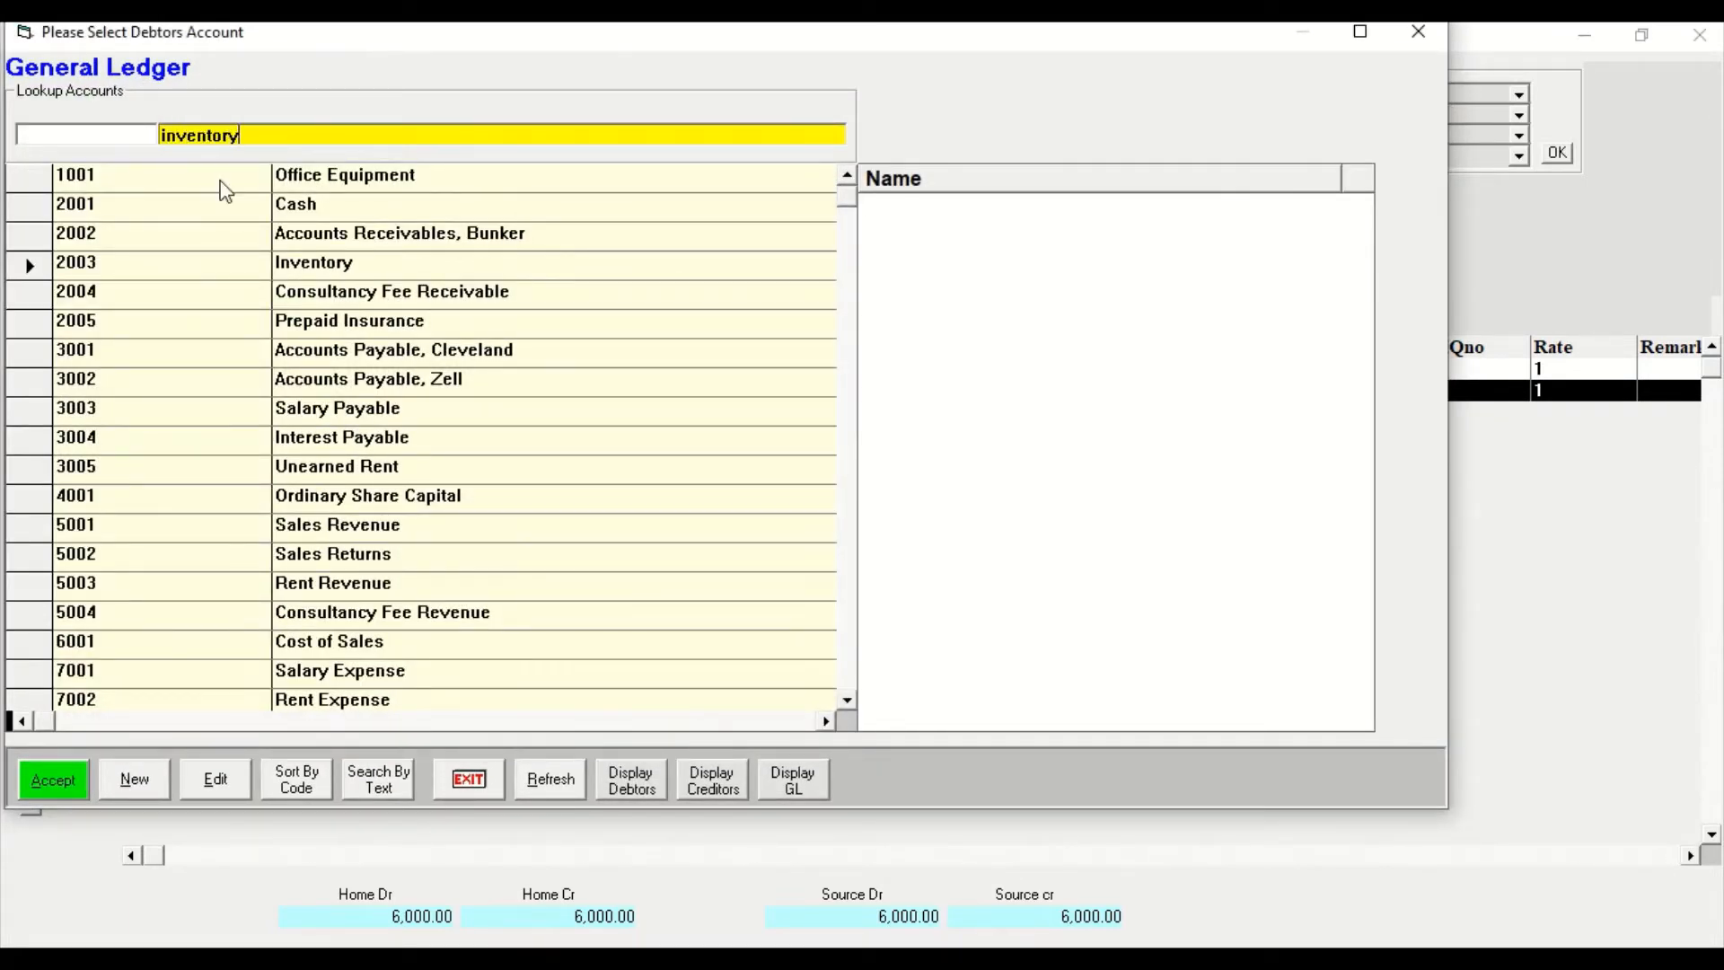
left_click(73, 777)
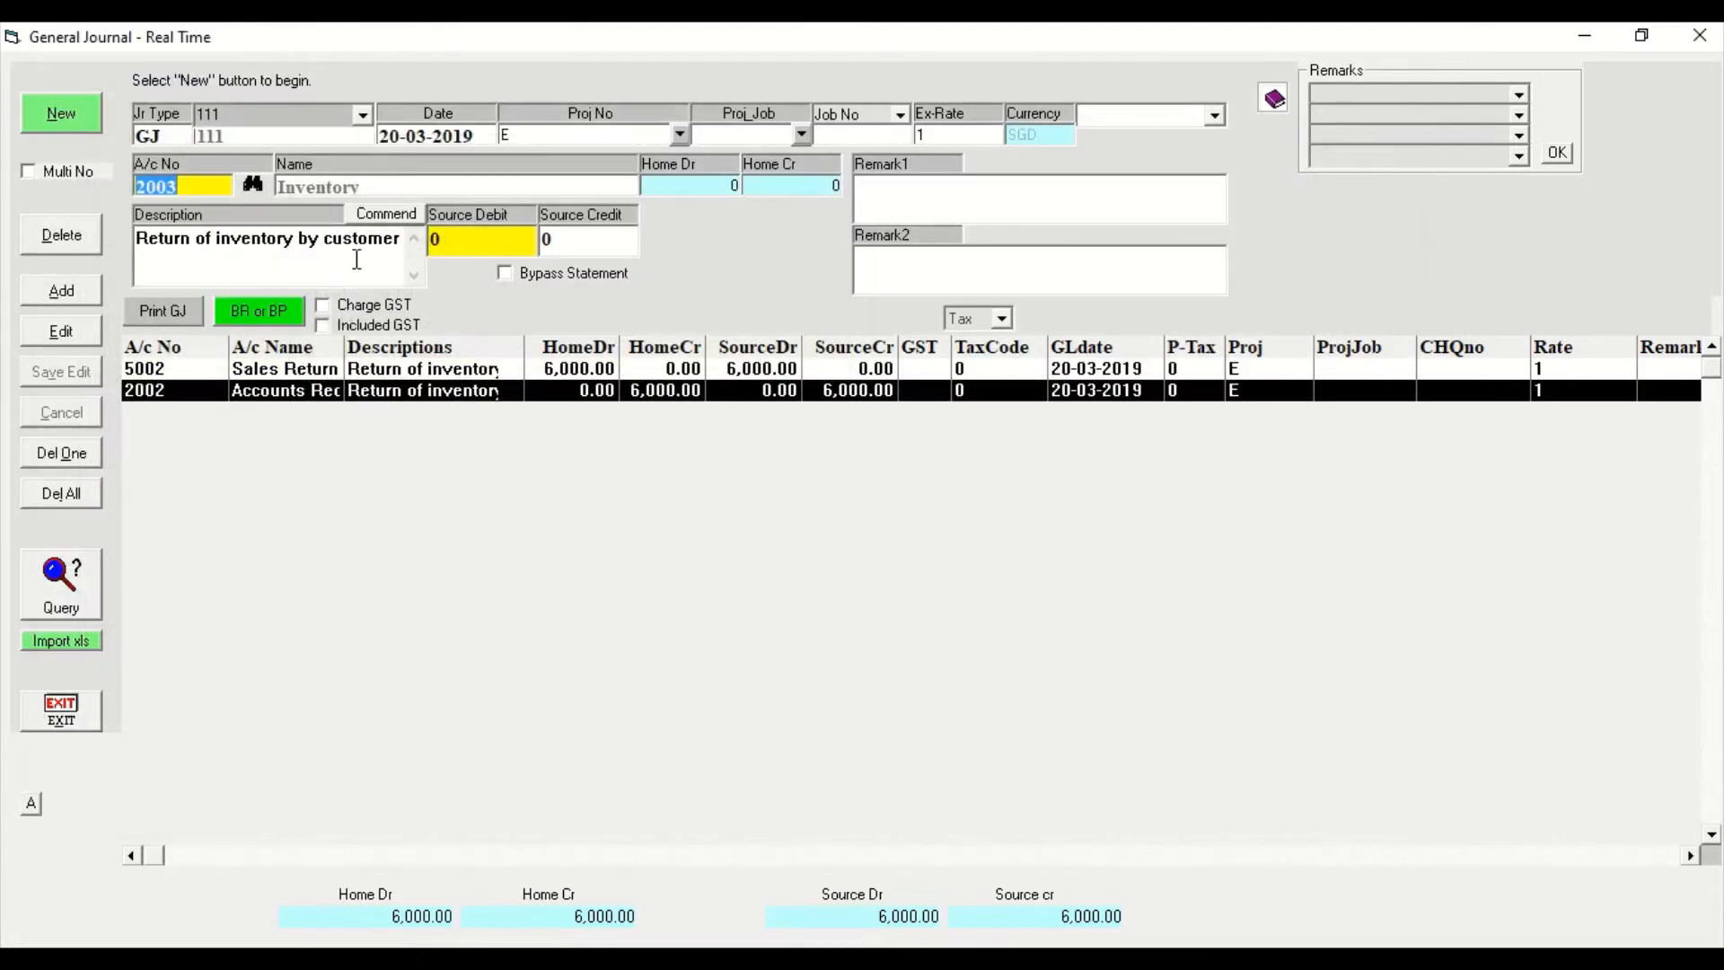
Replace the line description with "Cost of inventory sold returned".
left_click(261, 260)
left_click_drag(393, 226, 394, 226)
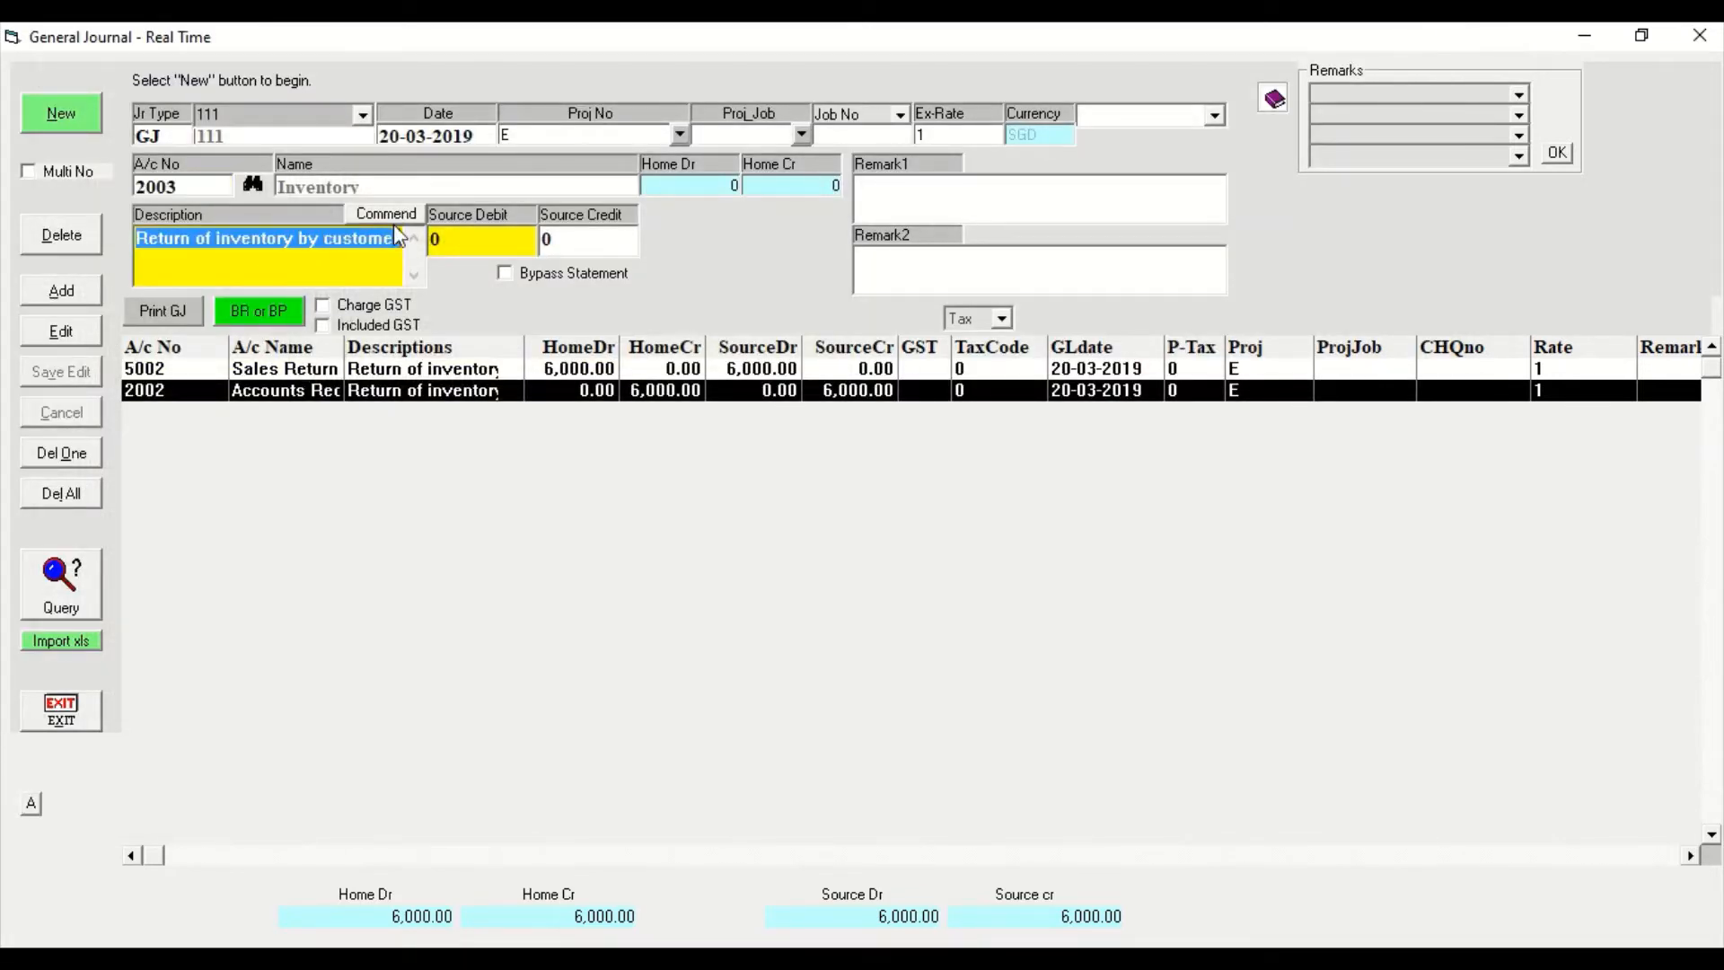
type("Cost of inventory")
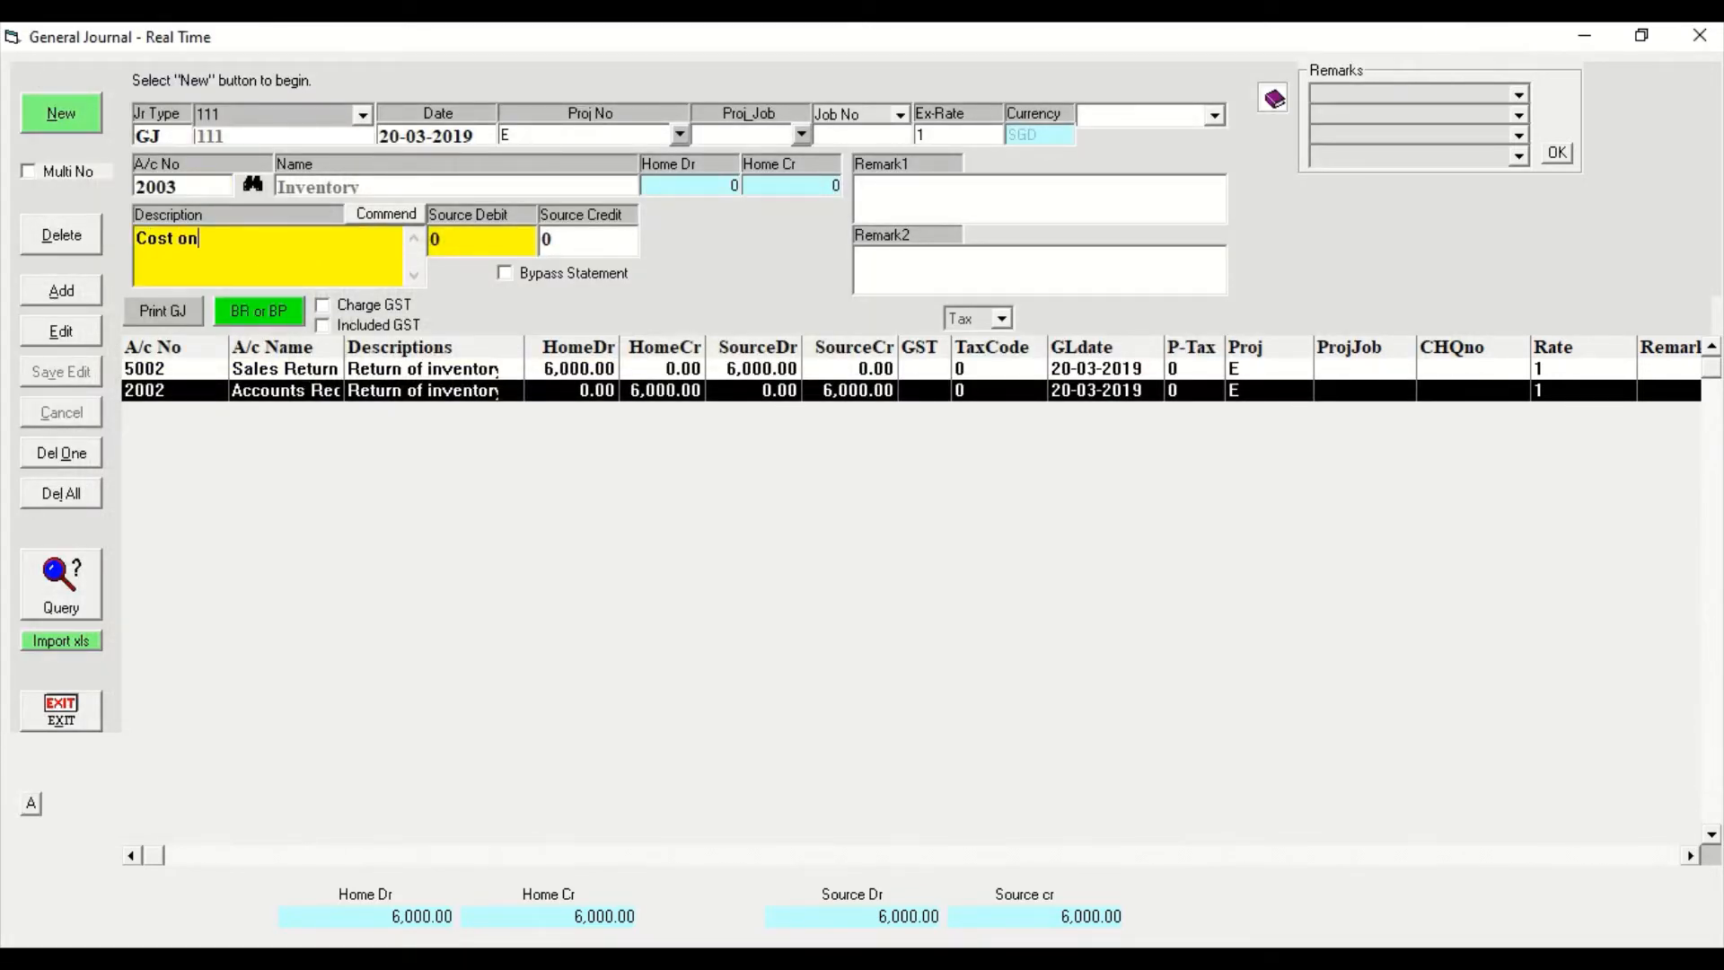
type(" sold by cus")
key("BackSpace")
key("BackSpace")
key("BackSpace")
key("BackSpace")
key("BackSpace")
key("BackSpace")
key("BackSpace")
key("BackSpace")
key("BackSpace")
key("BackSpace")
key("BackSpace")
key("BackSpace")
type("sold returned")
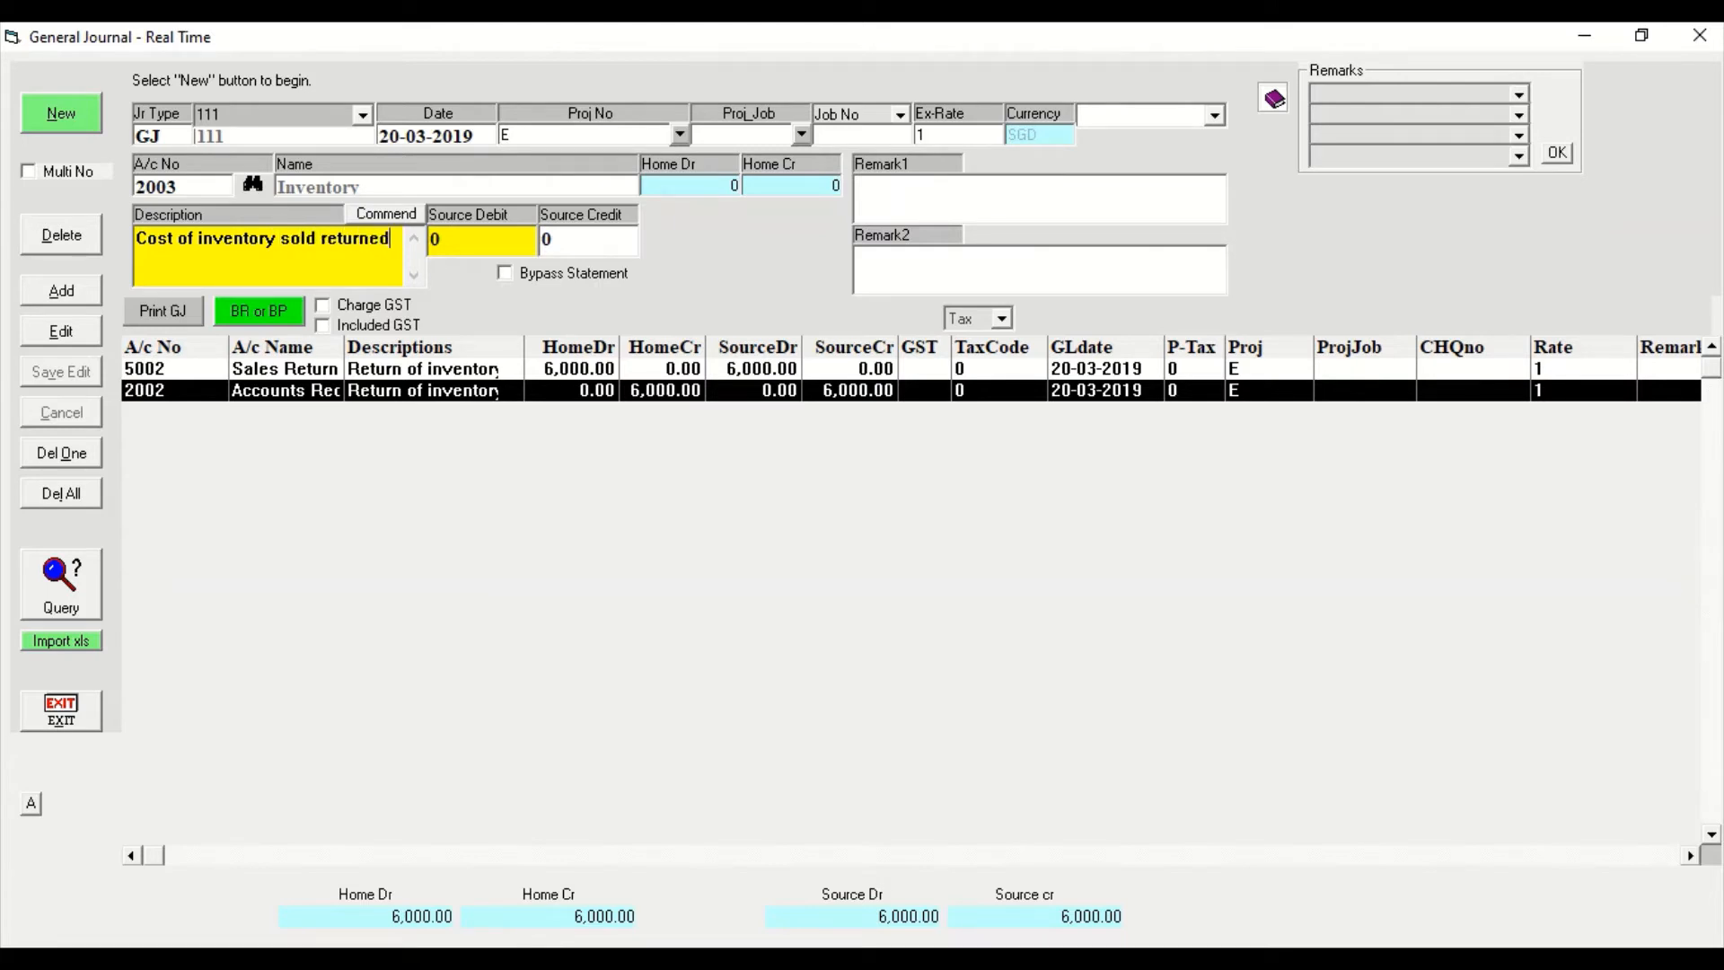
Set the Inventory line's source debit to 3600 and add it to the journal.
key("Tab")
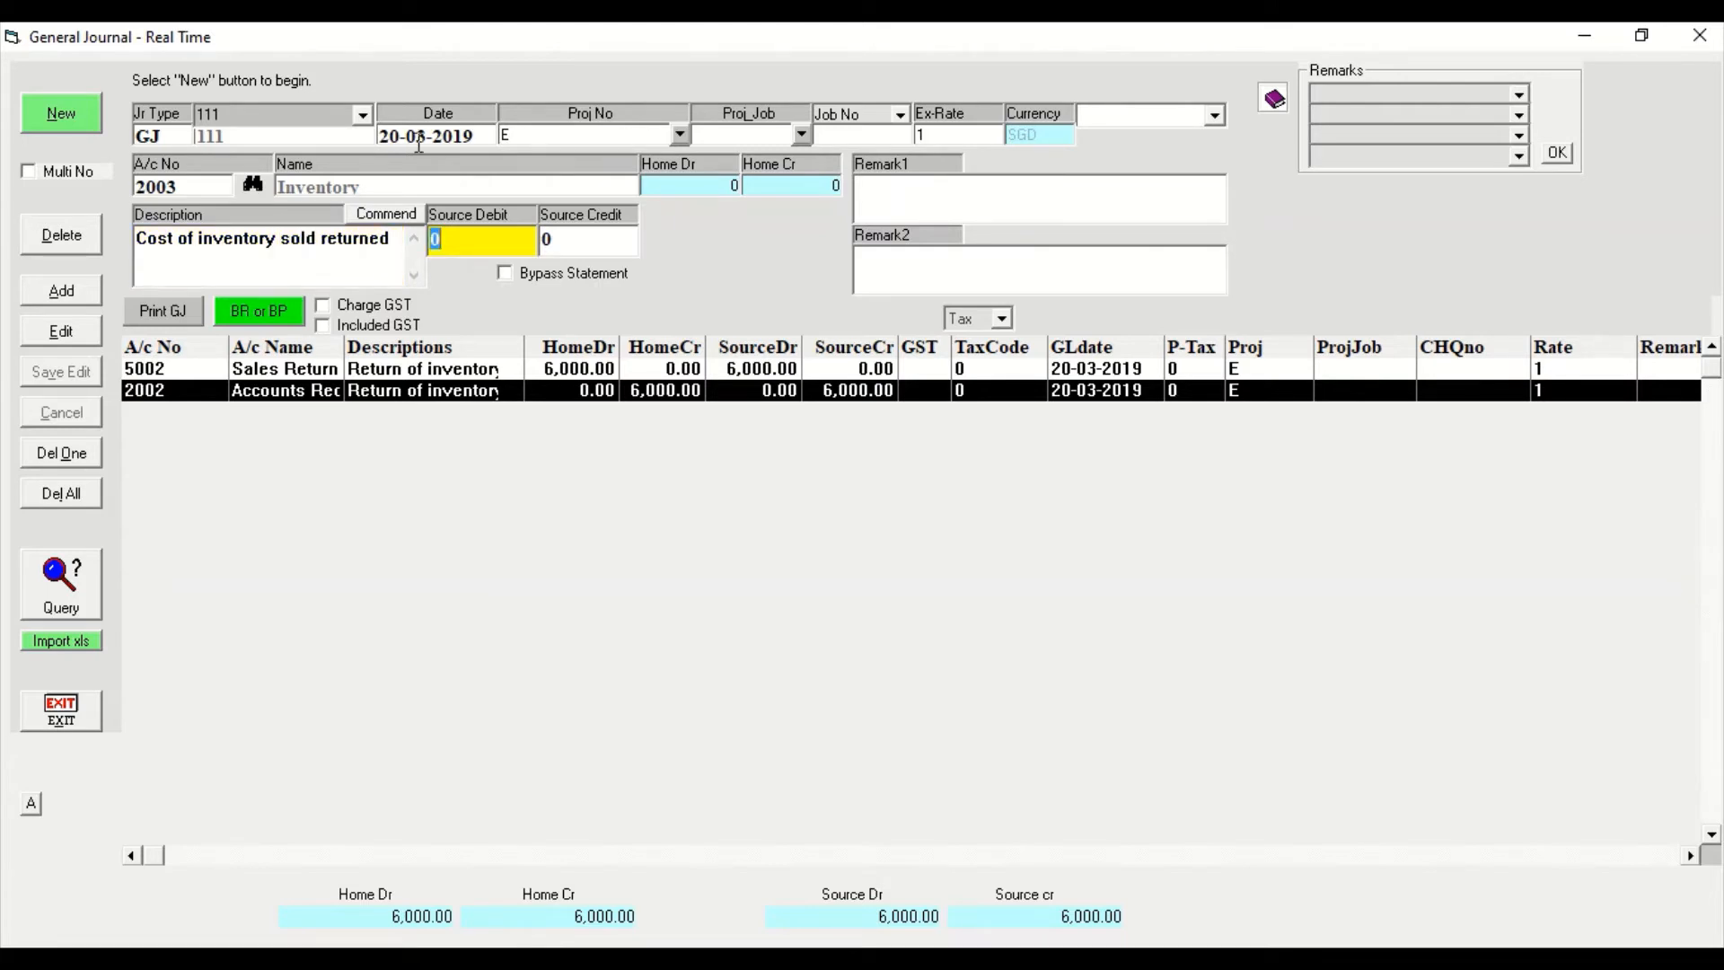
type("3600")
left_click(68, 289)
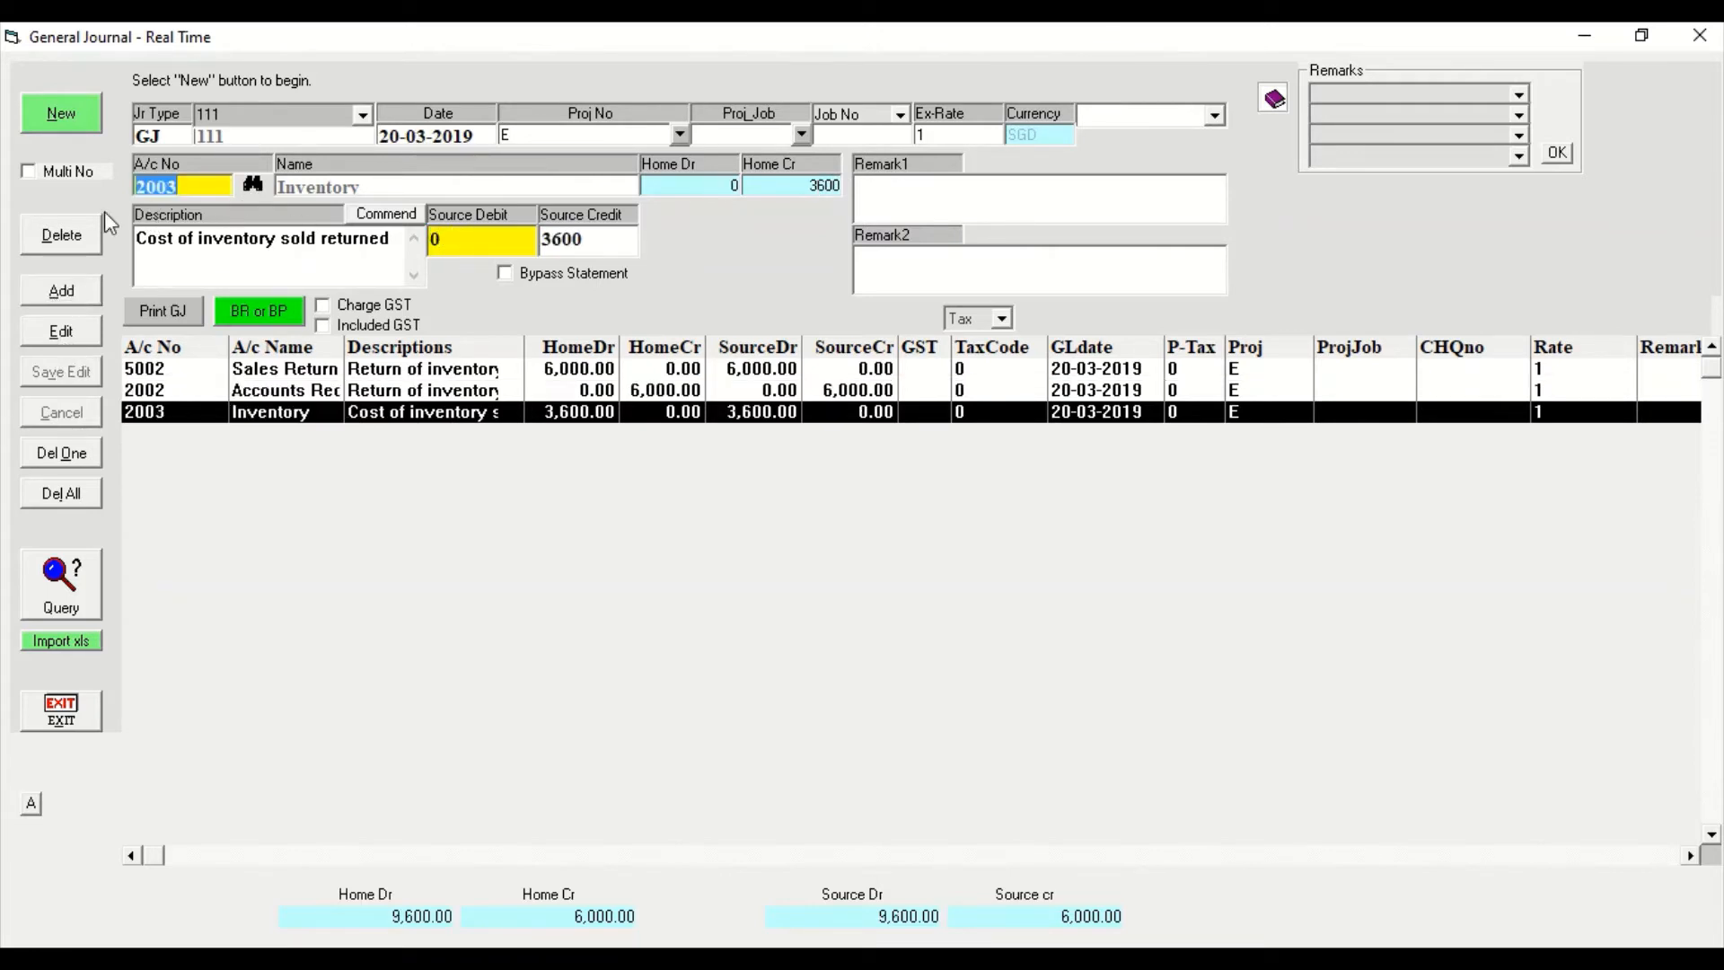
Look up the Cost of Sales account and add a journal line crediting it with 3600.
left_click(253, 184)
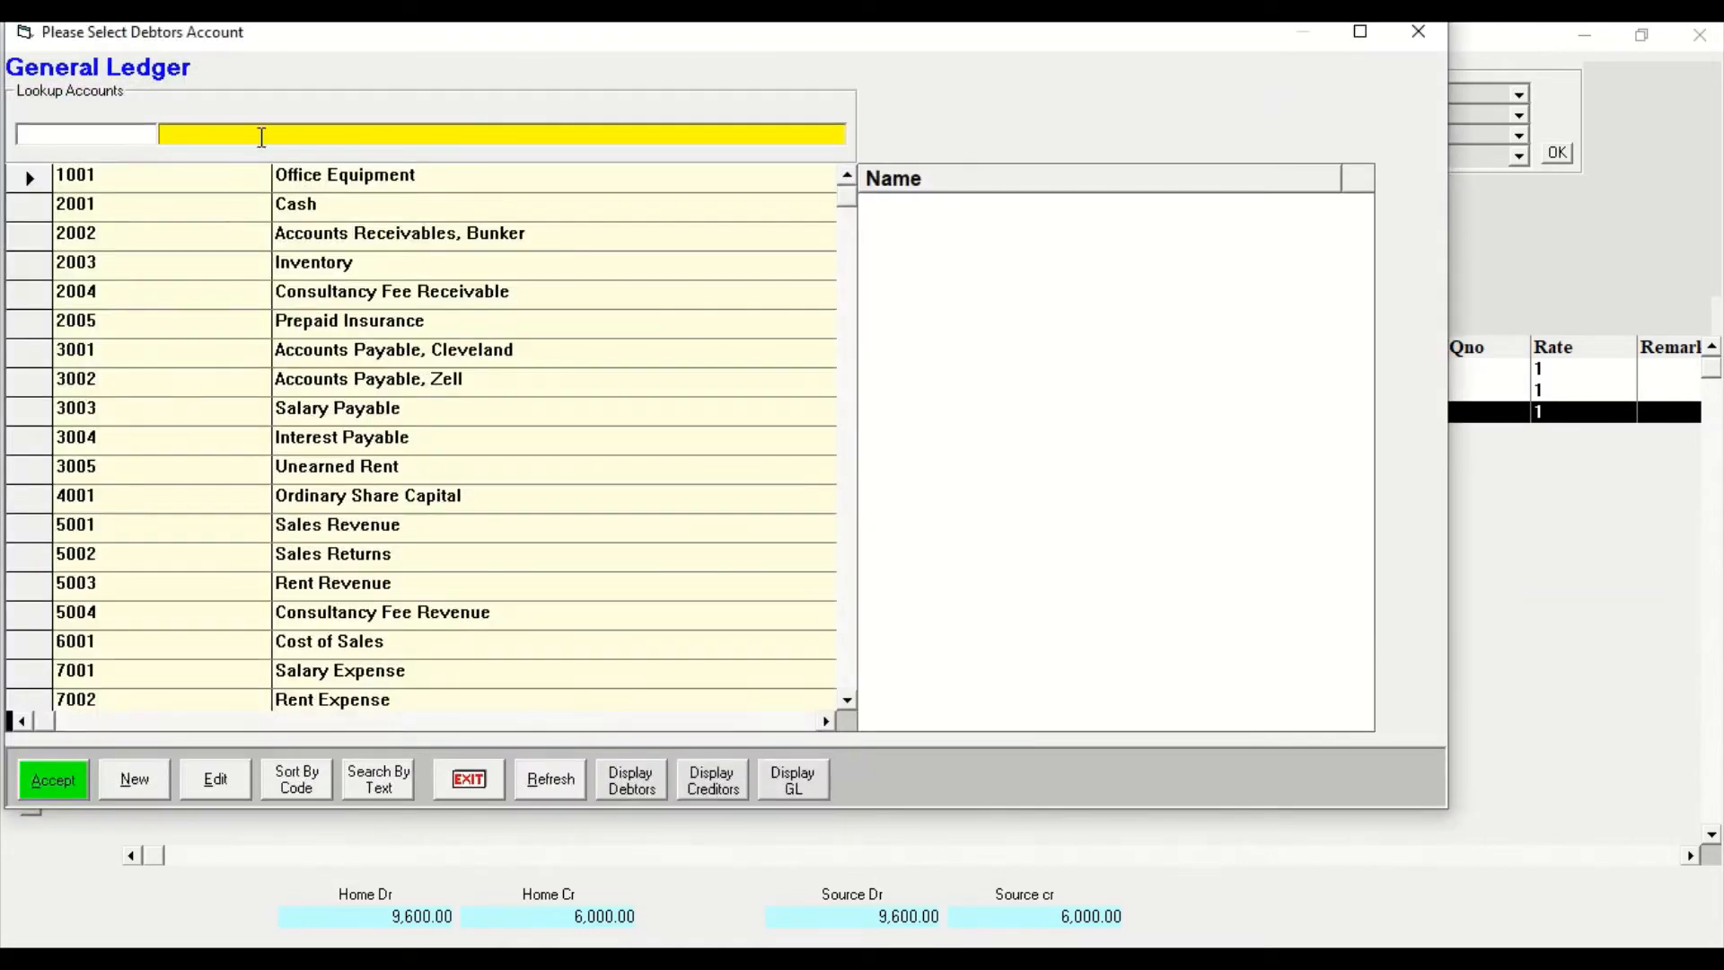
type("cost of")
left_click(54, 780)
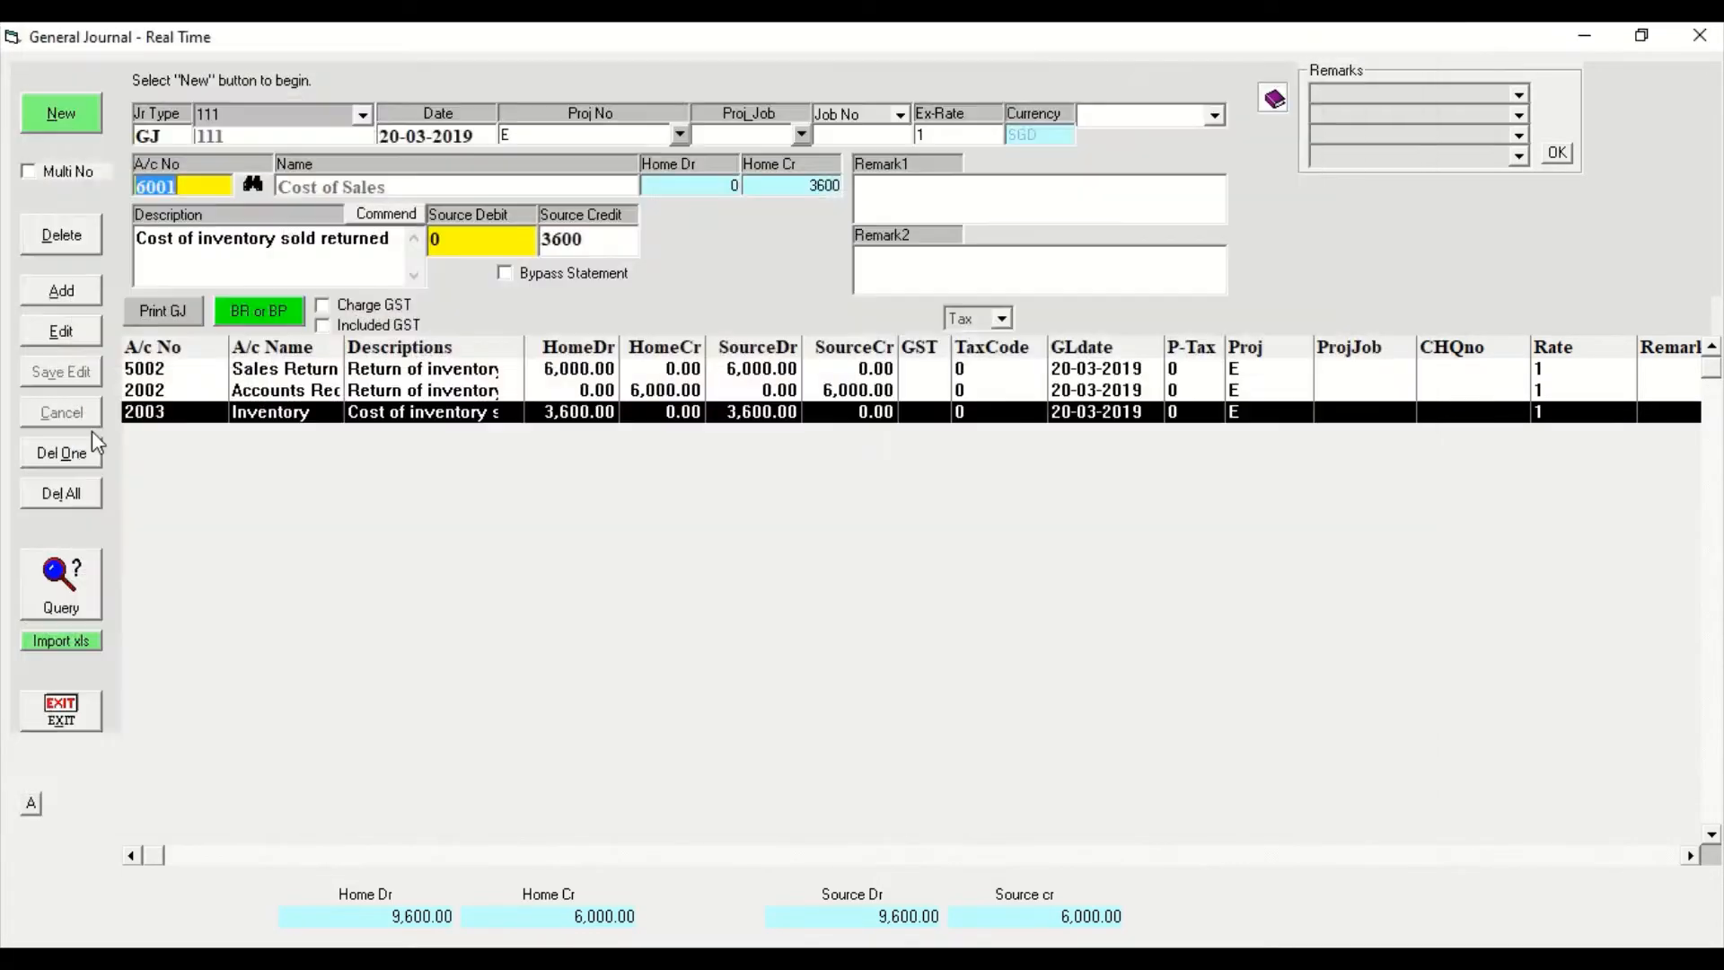
left_click(72, 294)
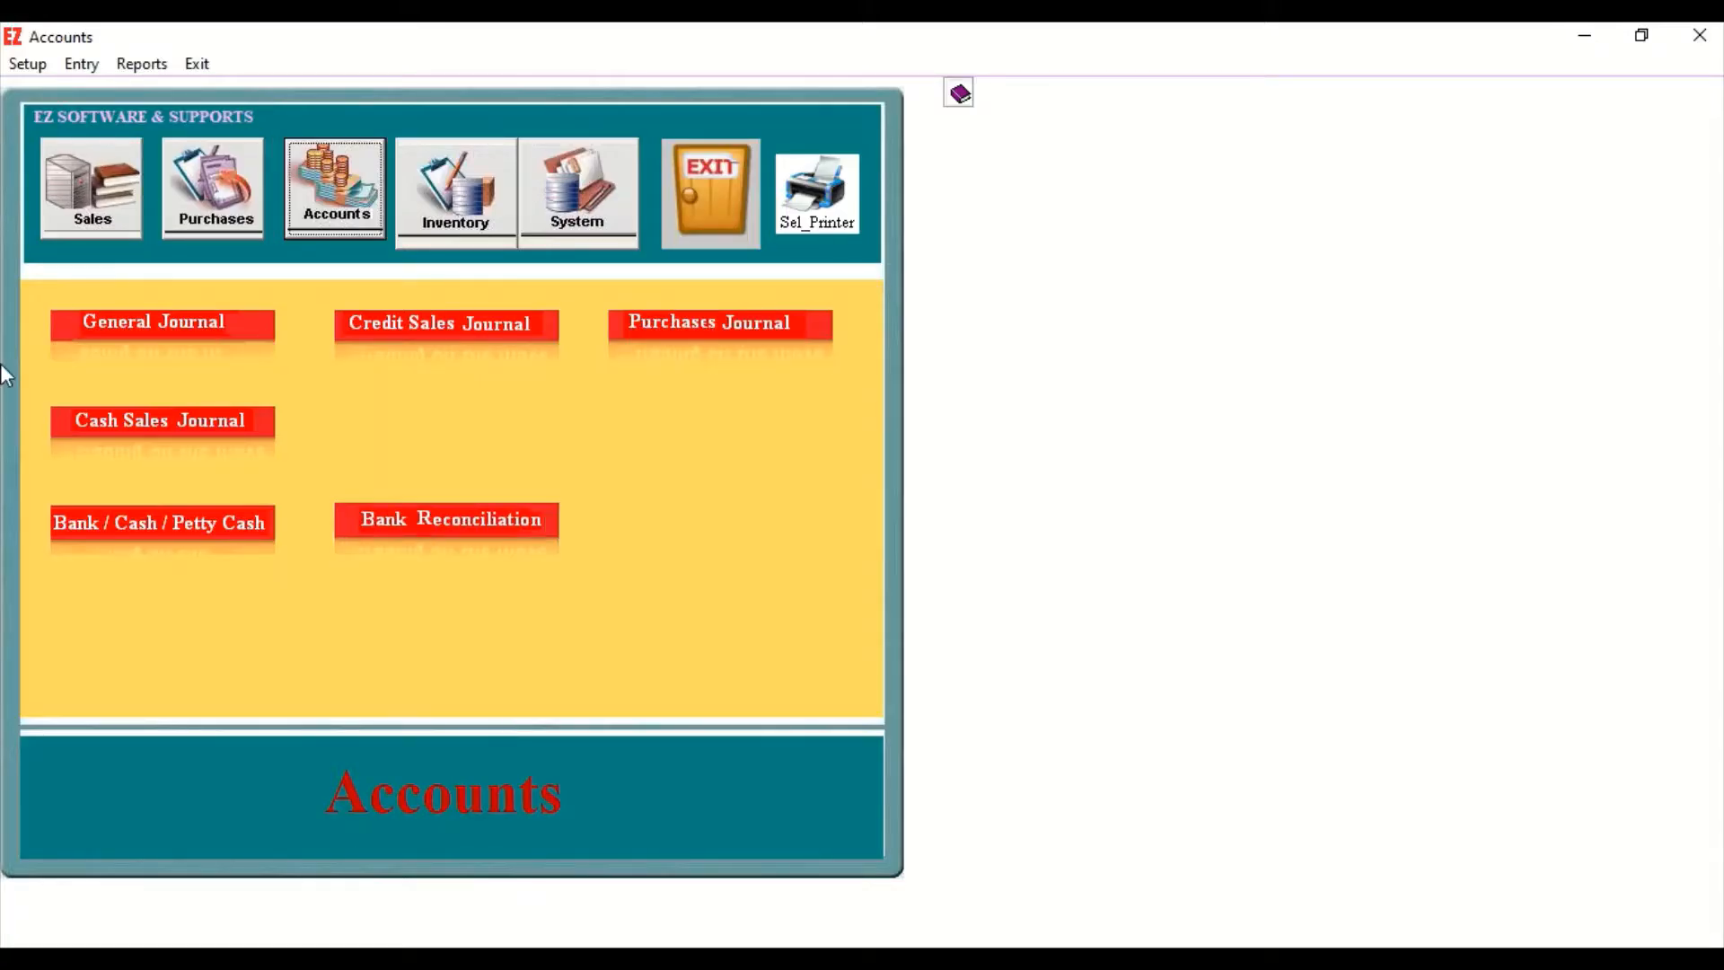
Preview the Trial Balance report with its end date set to 31-03-2019.
left_click(136, 68)
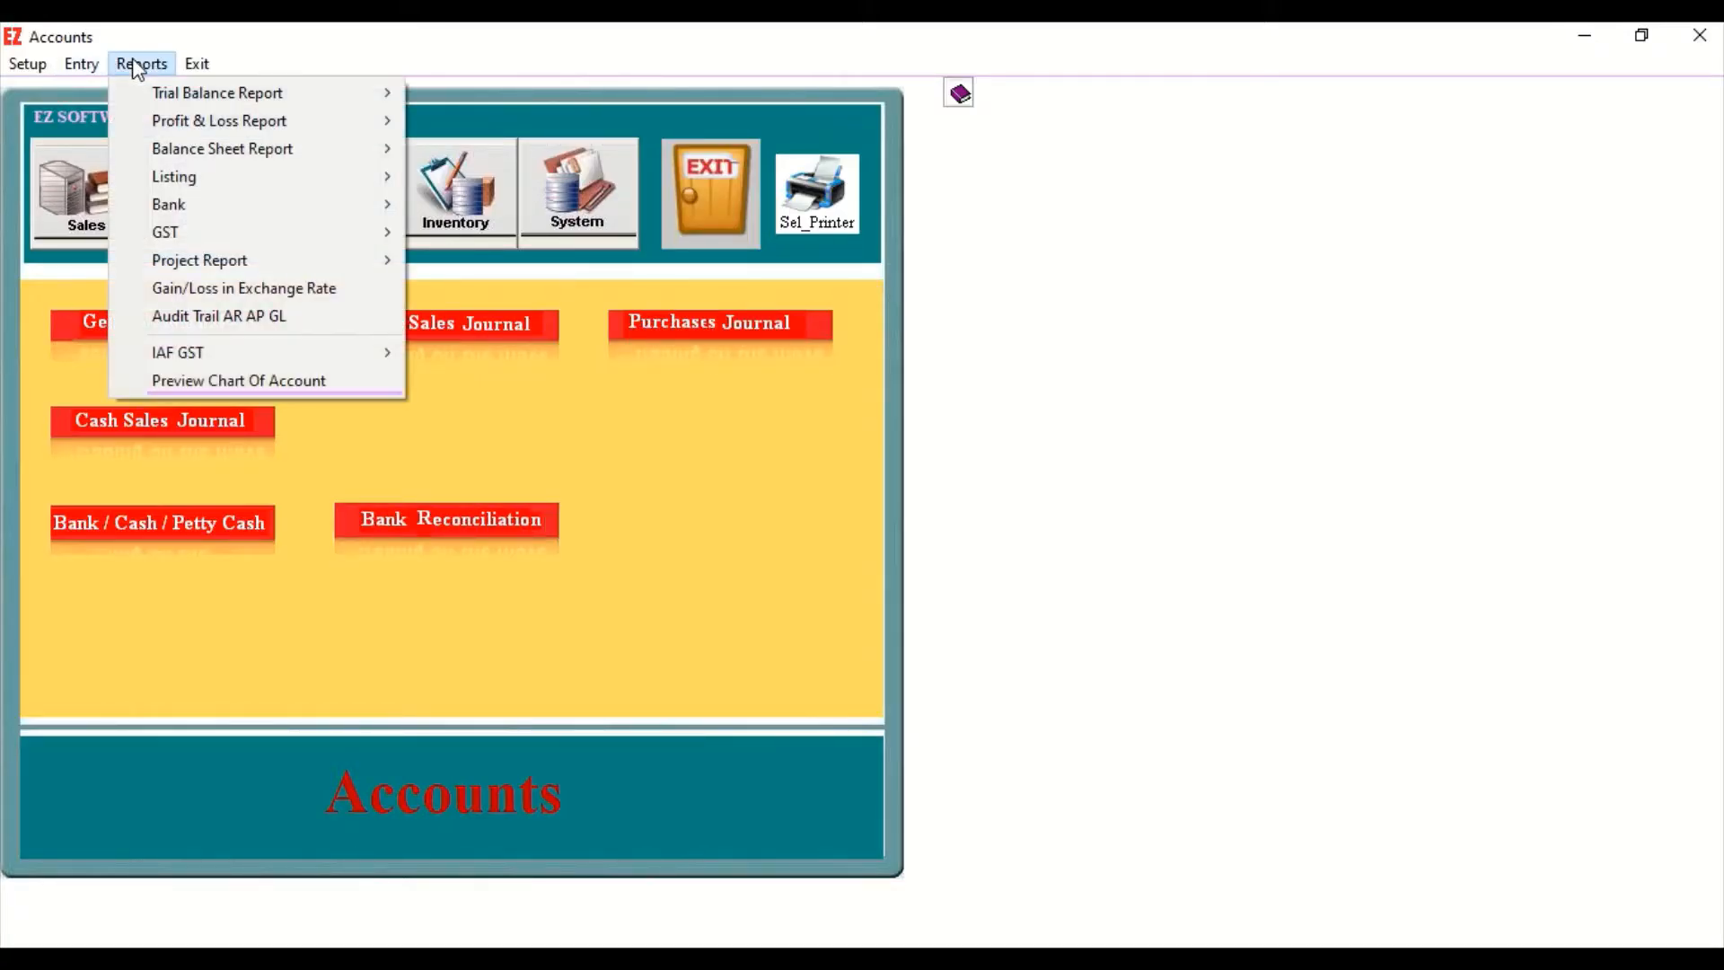
mouse_move(155, 95)
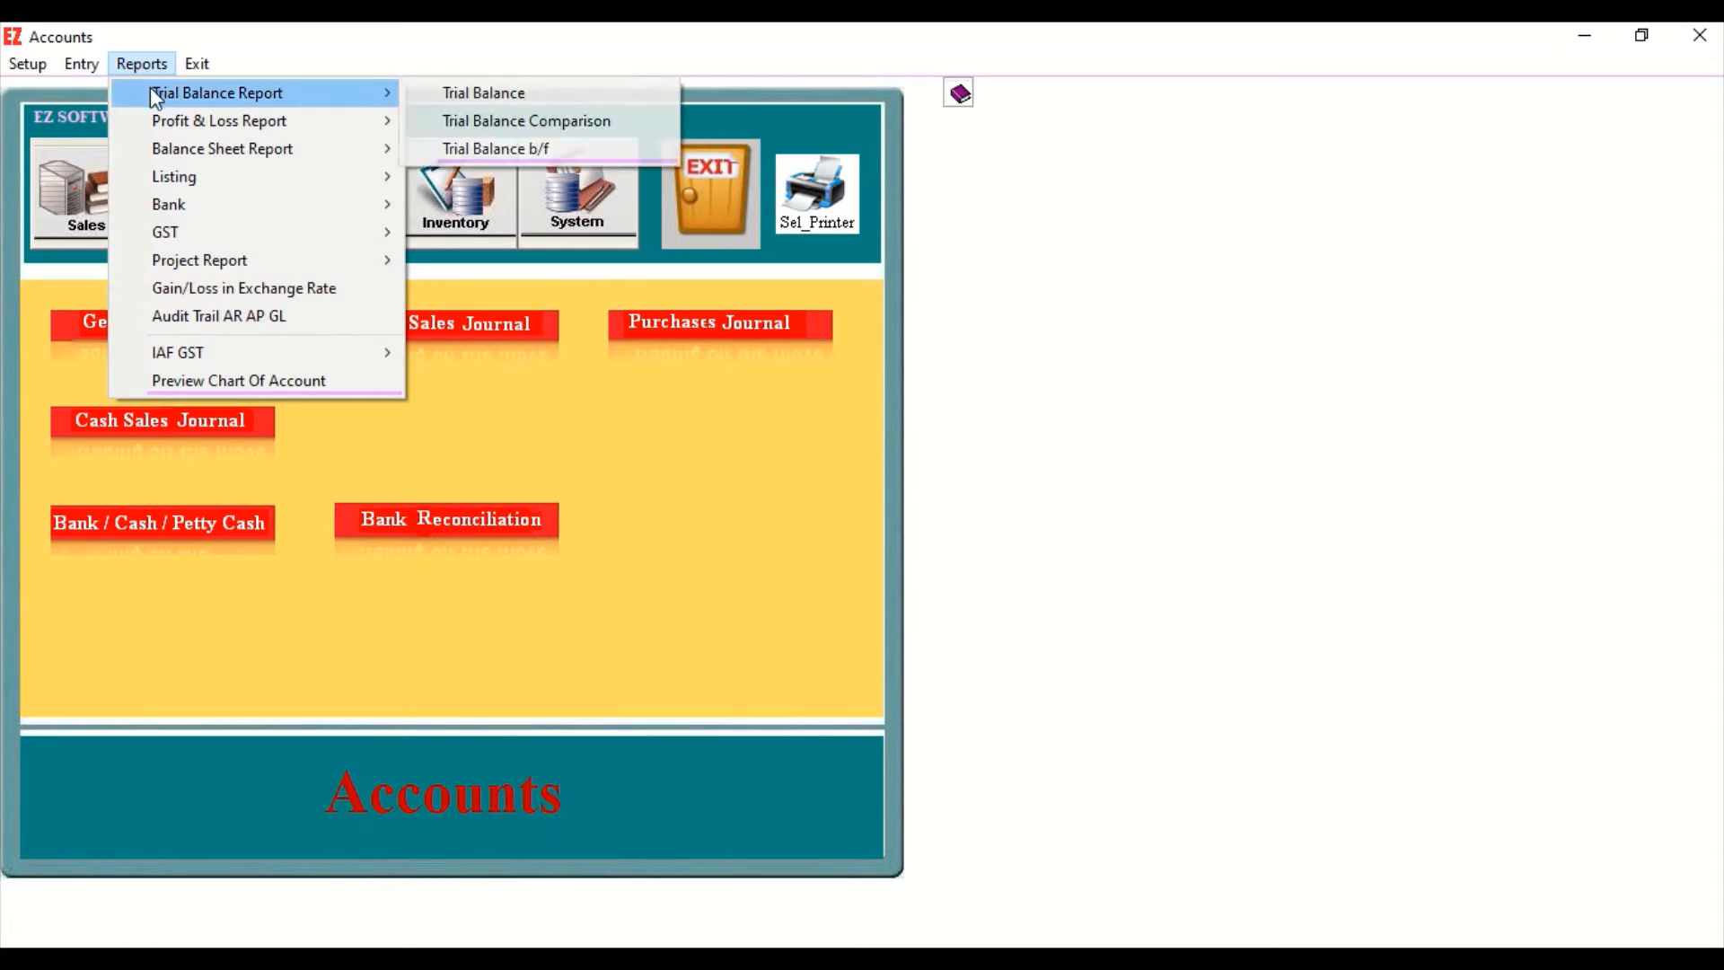
left_click(501, 96)
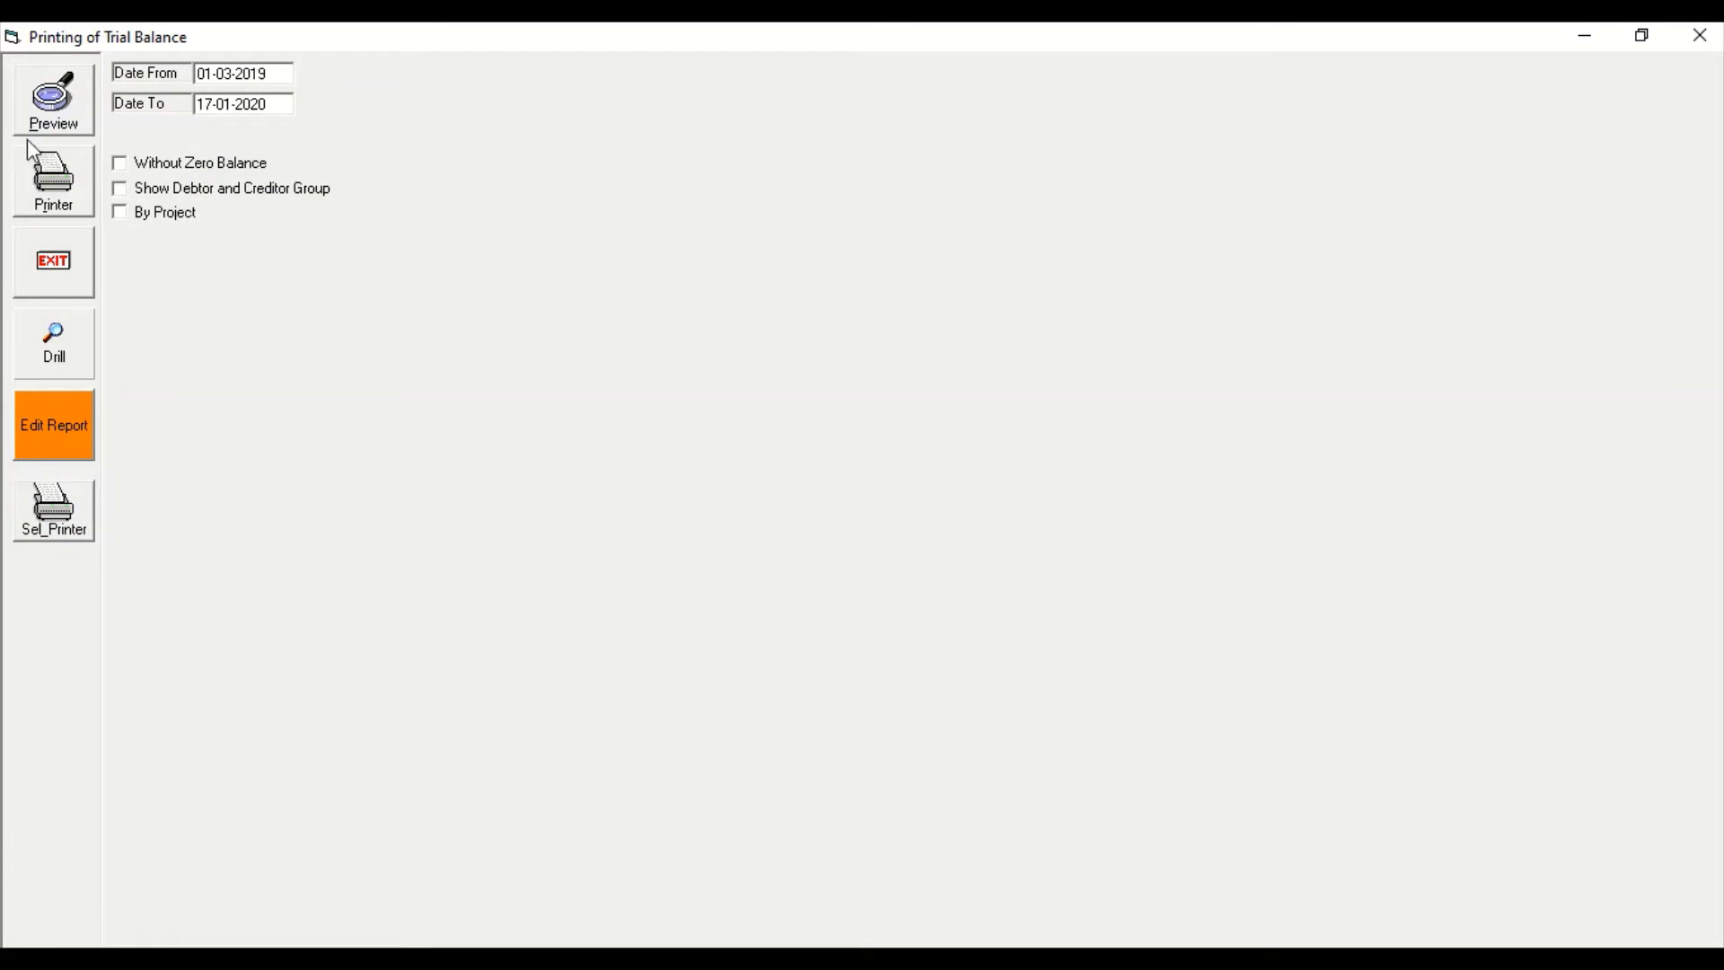
left_click(270, 104)
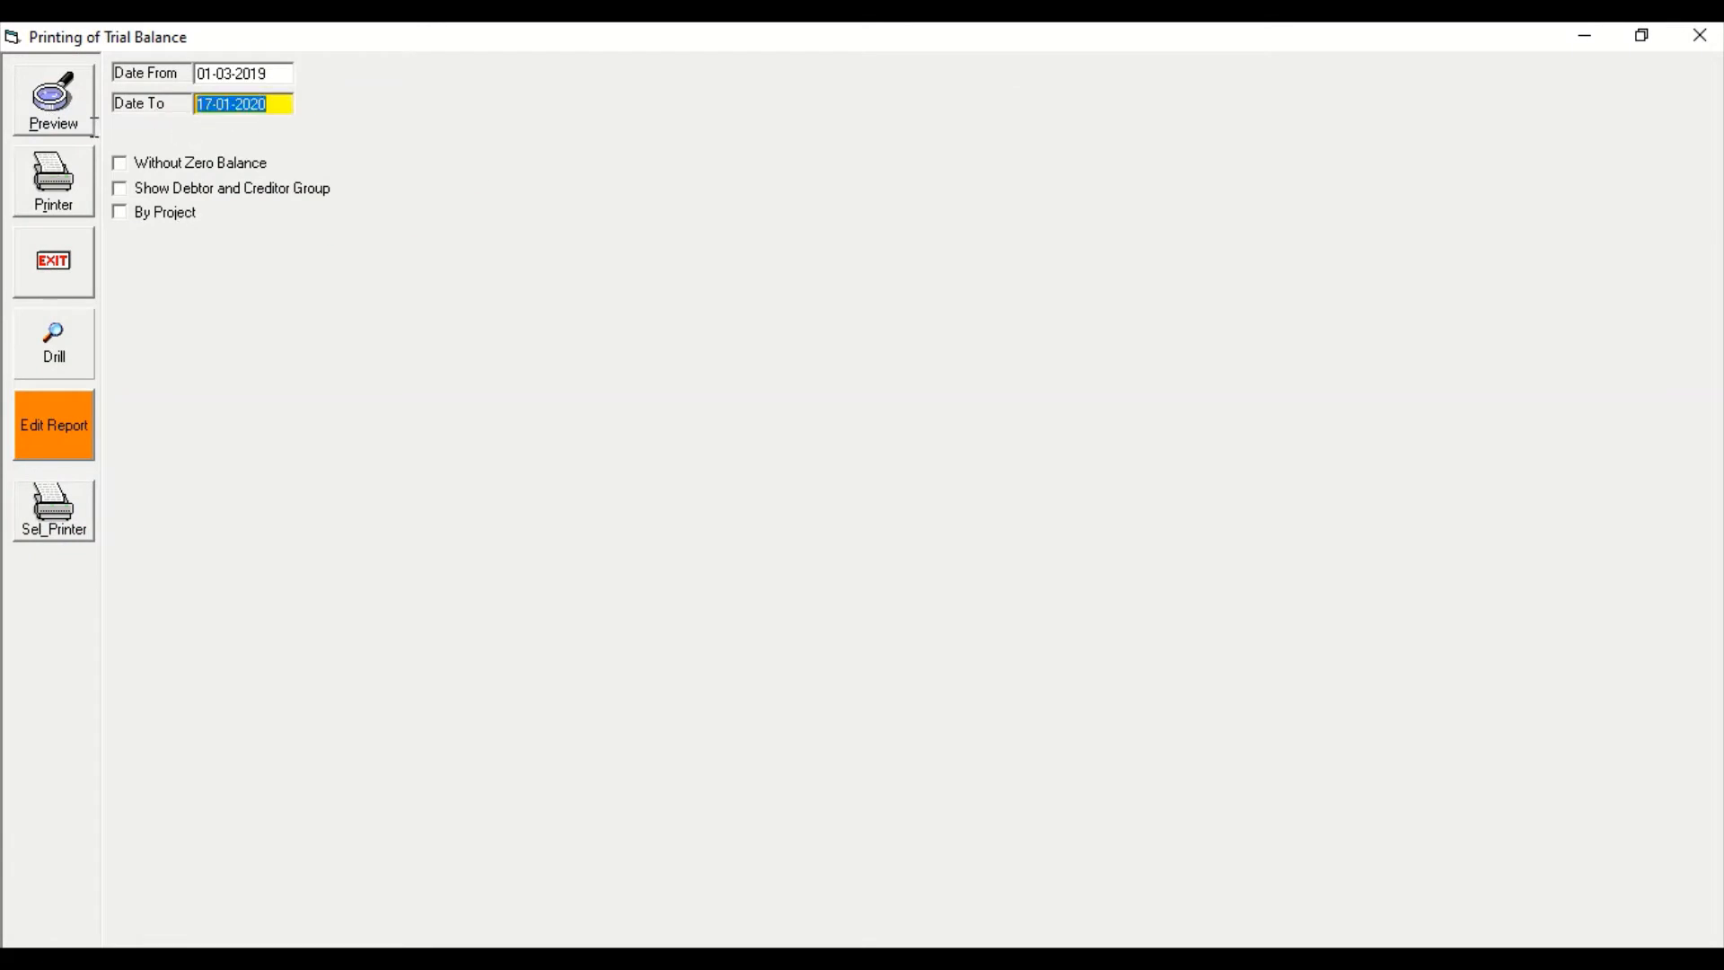
type("31-03-2019")
left_click(51, 115)
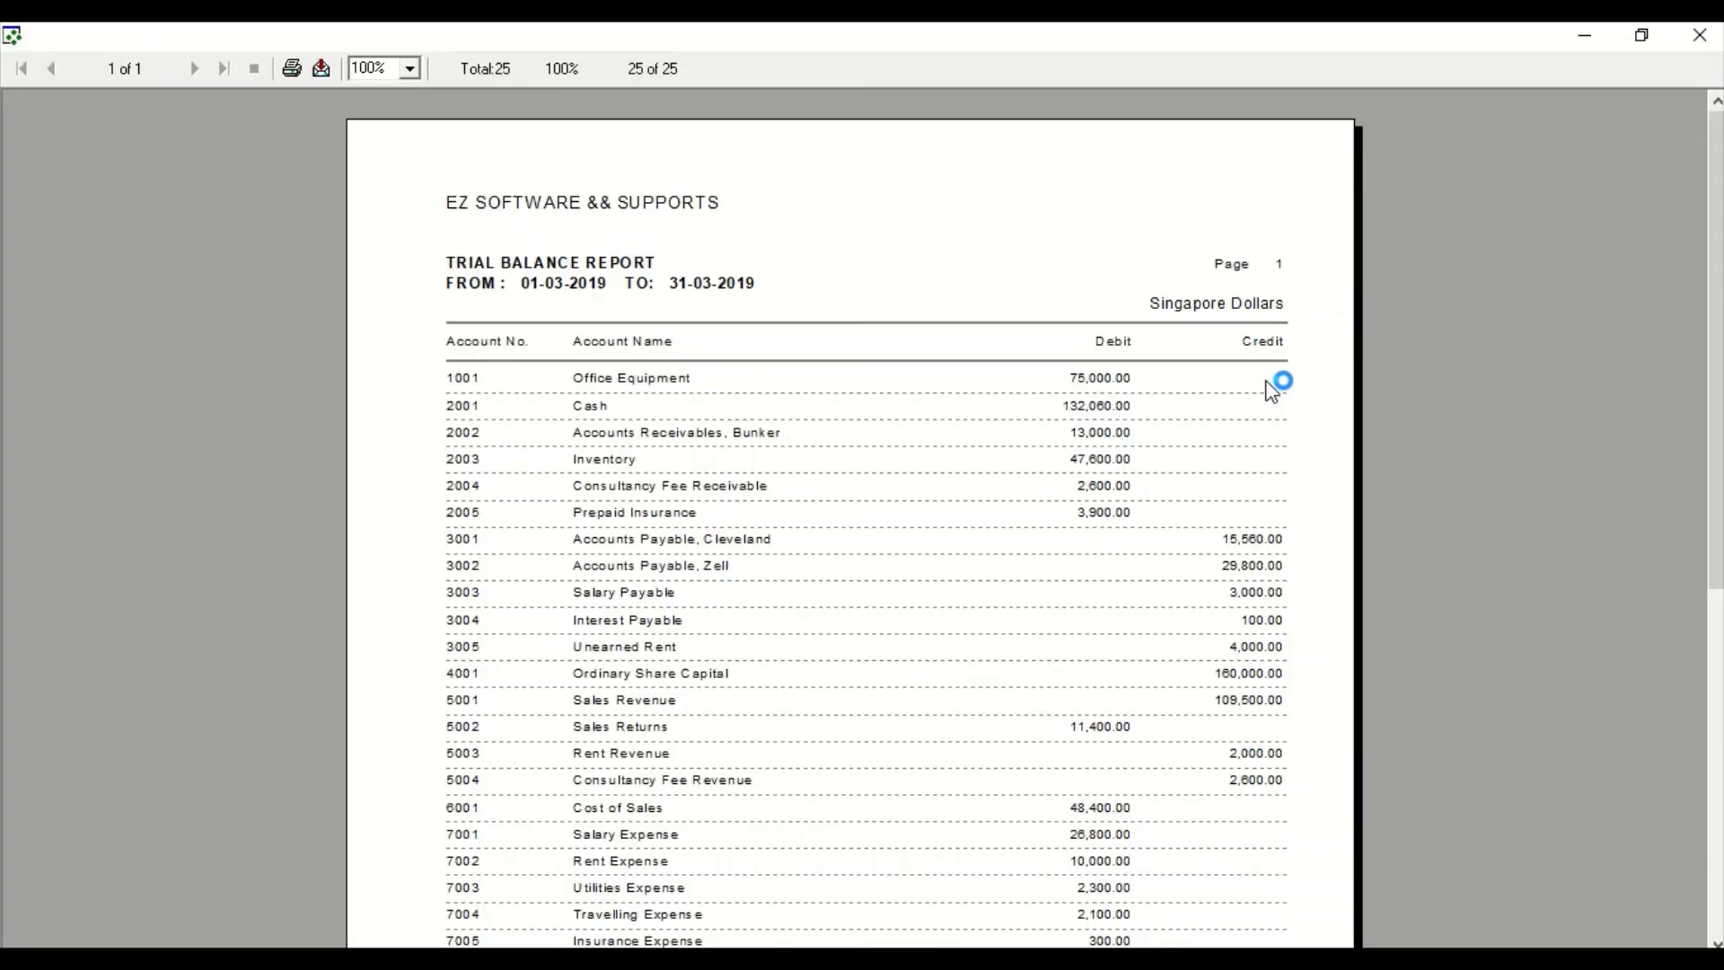
Review the trial balance accounts down to the totals, and close the report and its settings window.
left_click_drag(1715, 284, 1705, 373)
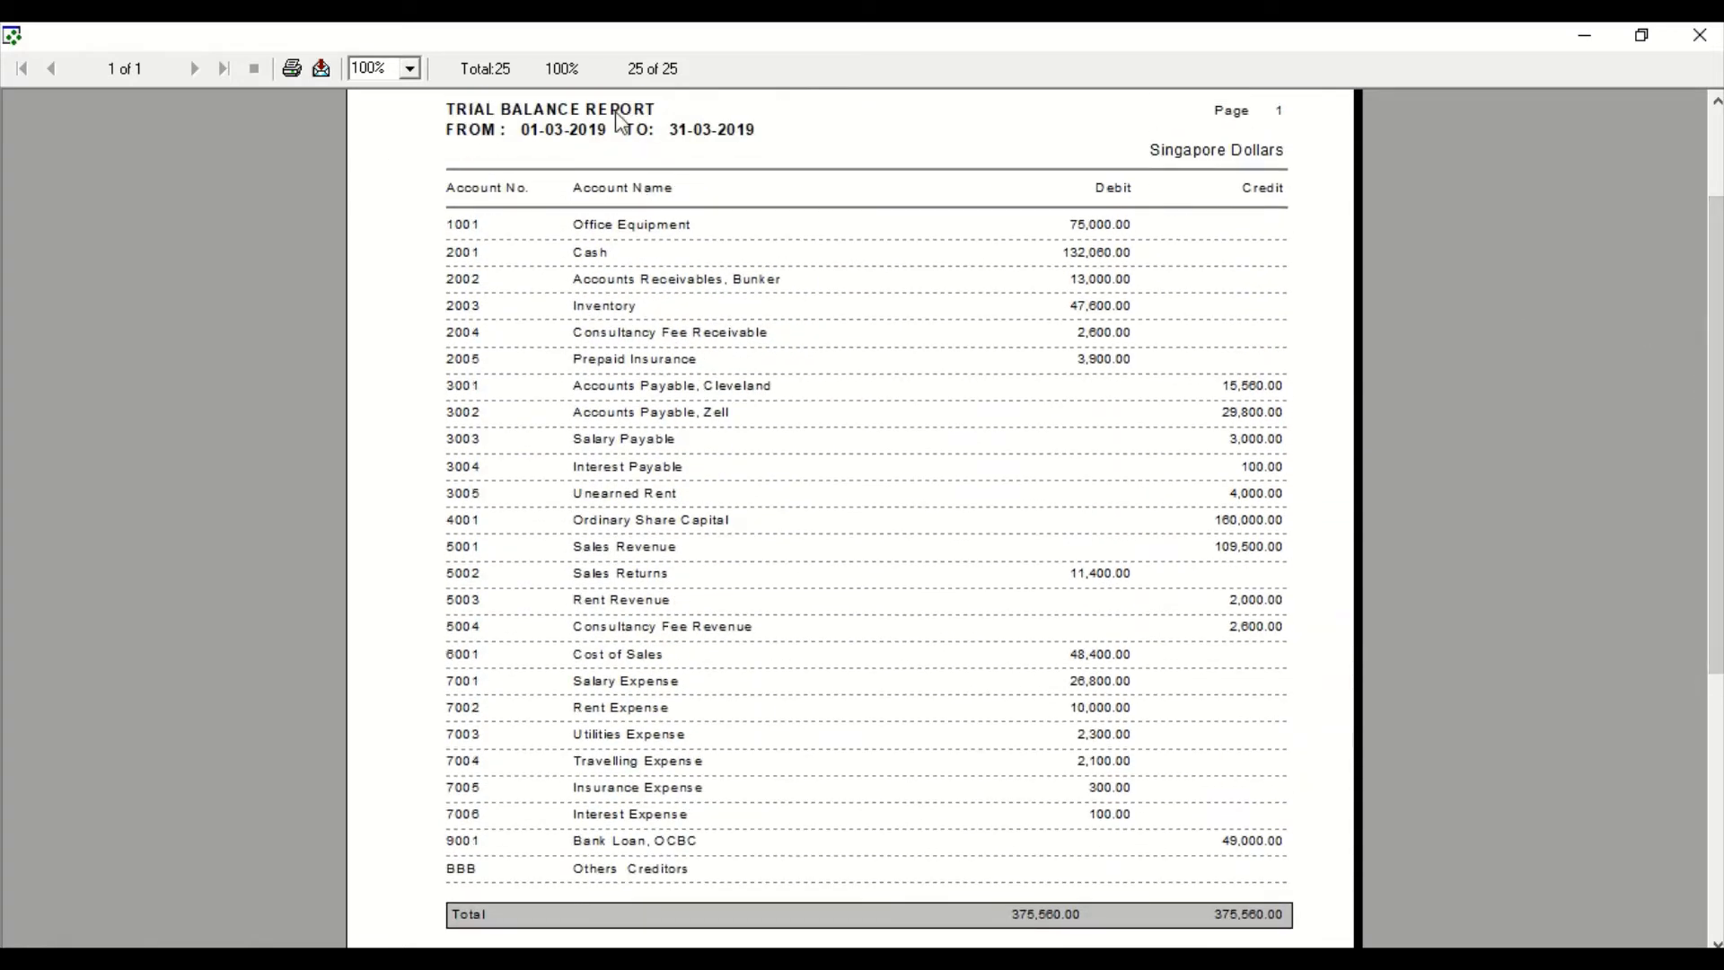
left_click(1699, 35)
left_click(1700, 35)
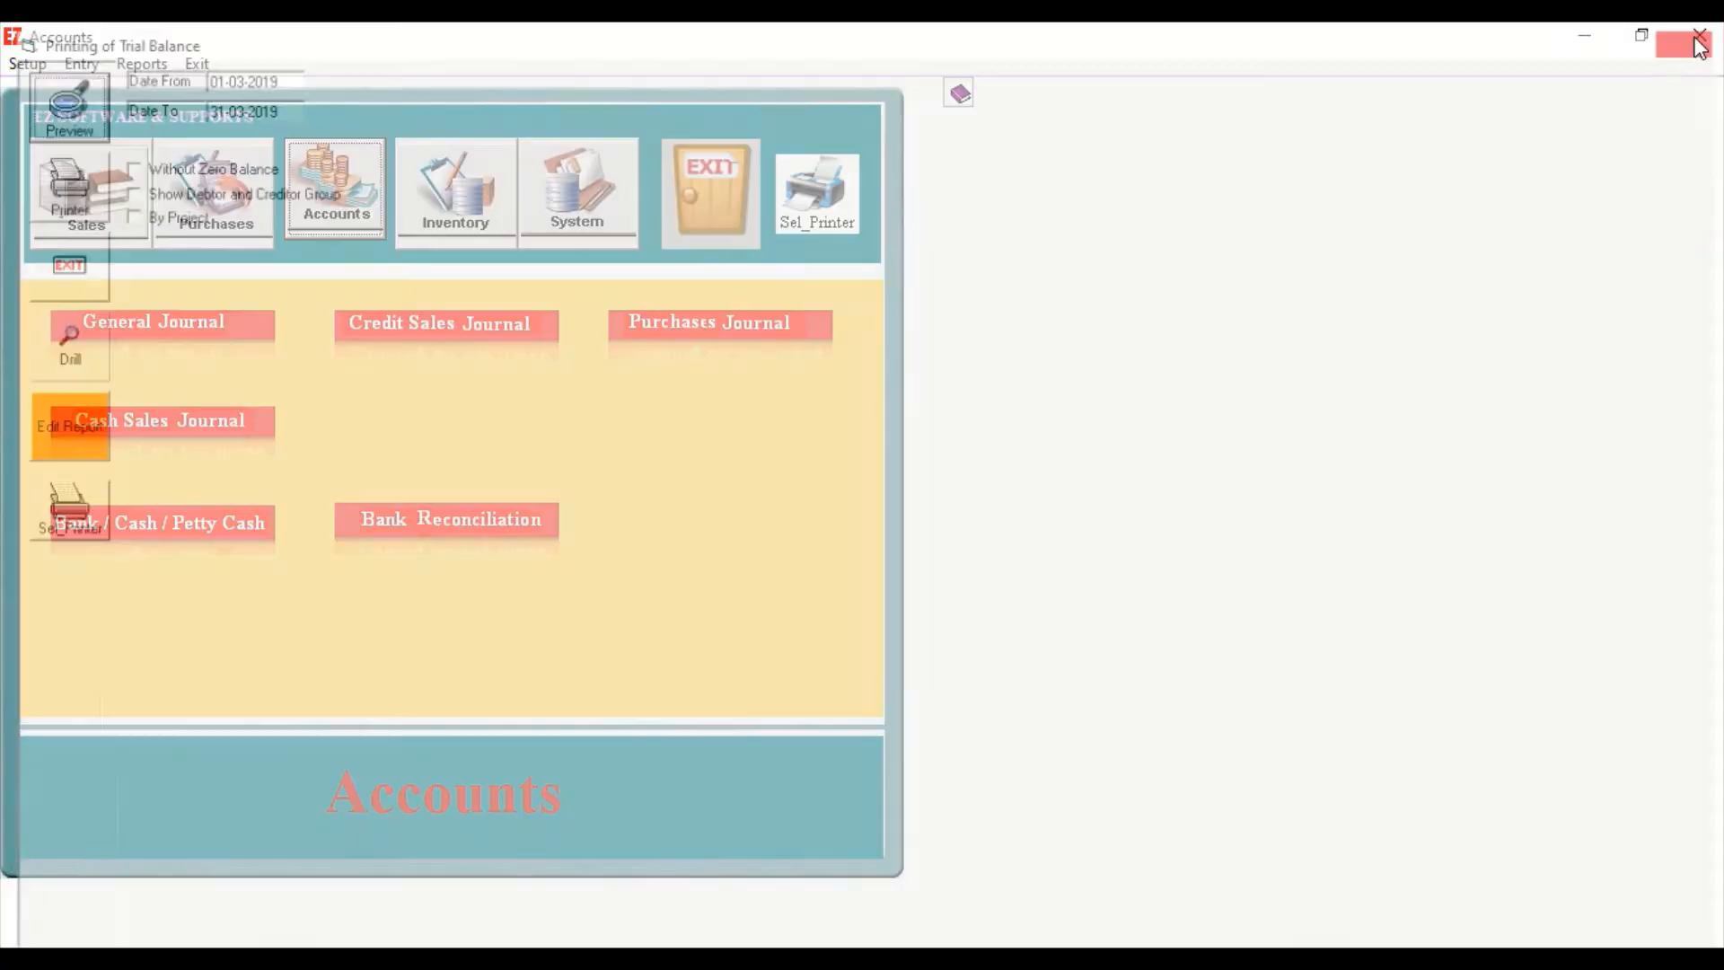
Preview the Profit & Loss report for the period ending 31-03-2019.
left_click(154, 63)
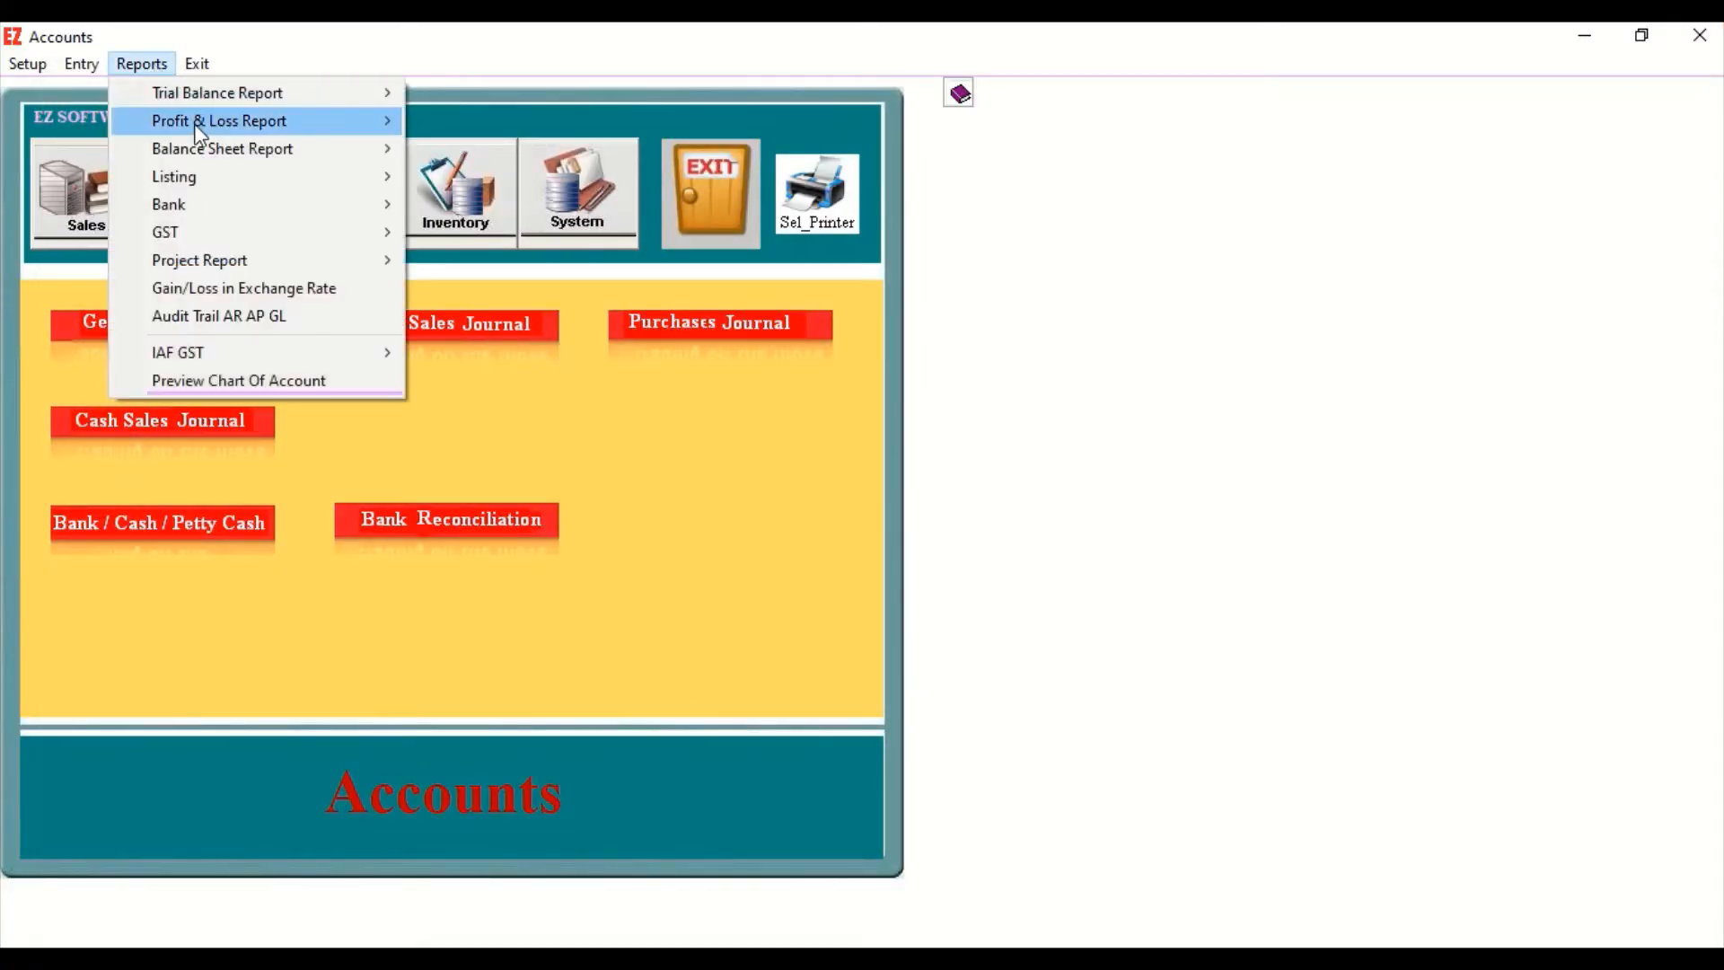
mouse_move(202, 122)
left_click(528, 130)
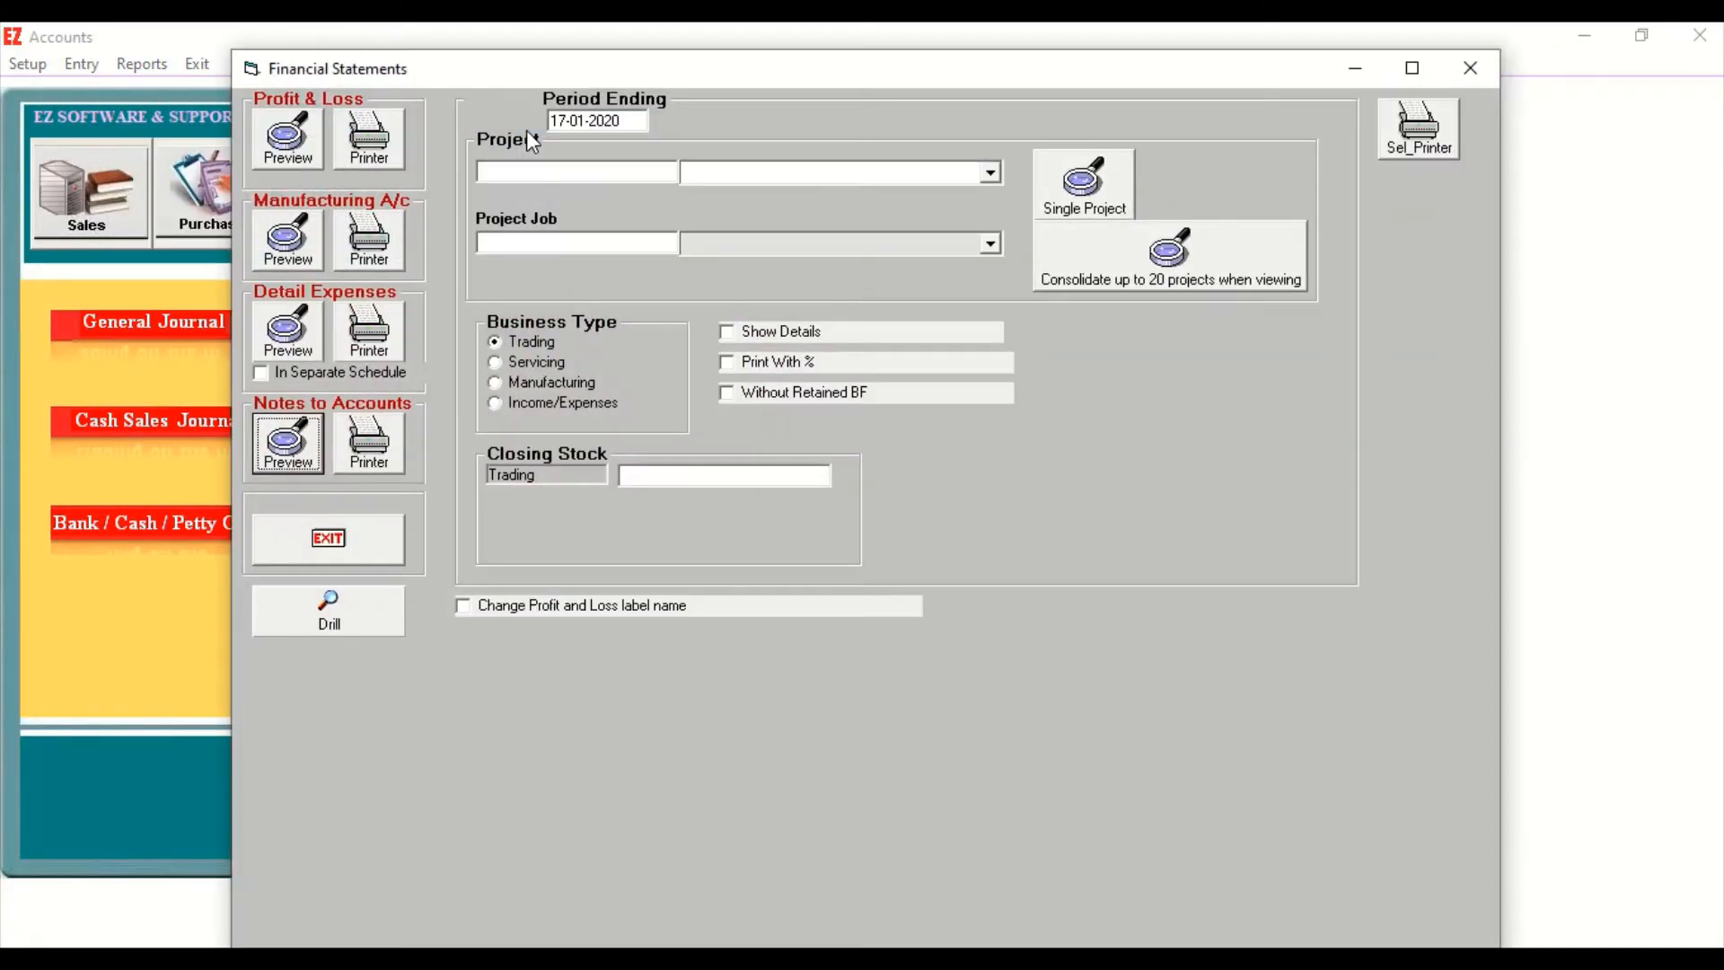
left_click(626, 120)
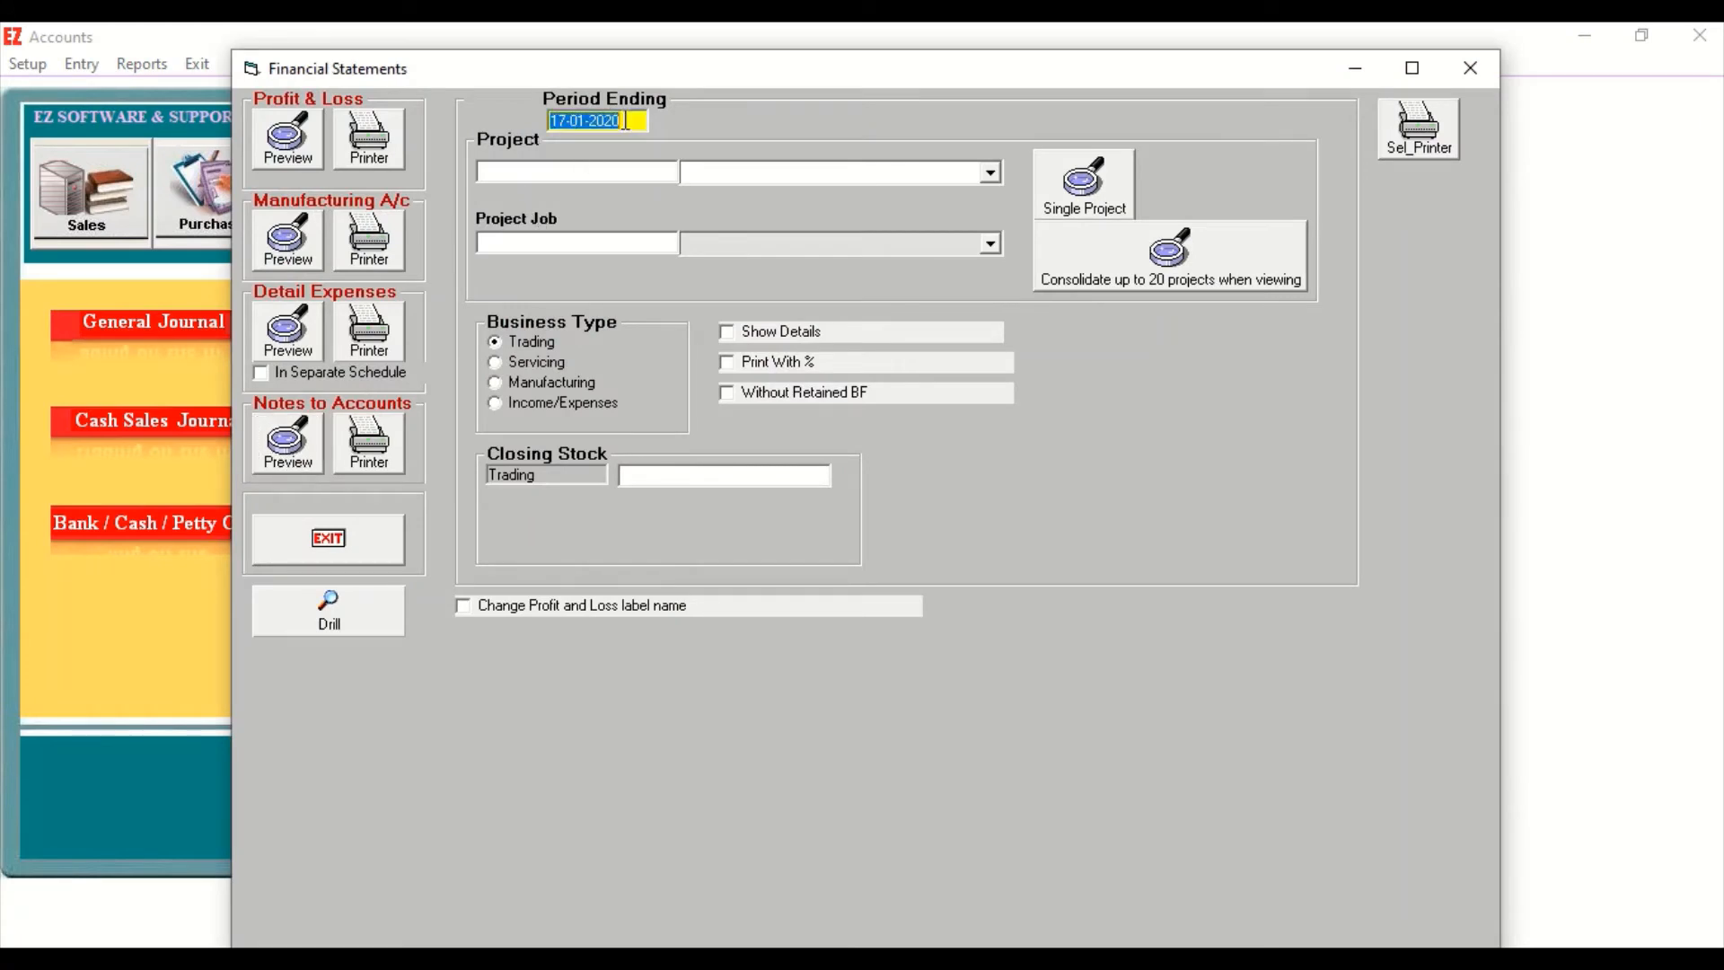
type("31-03-2019")
left_click(290, 143)
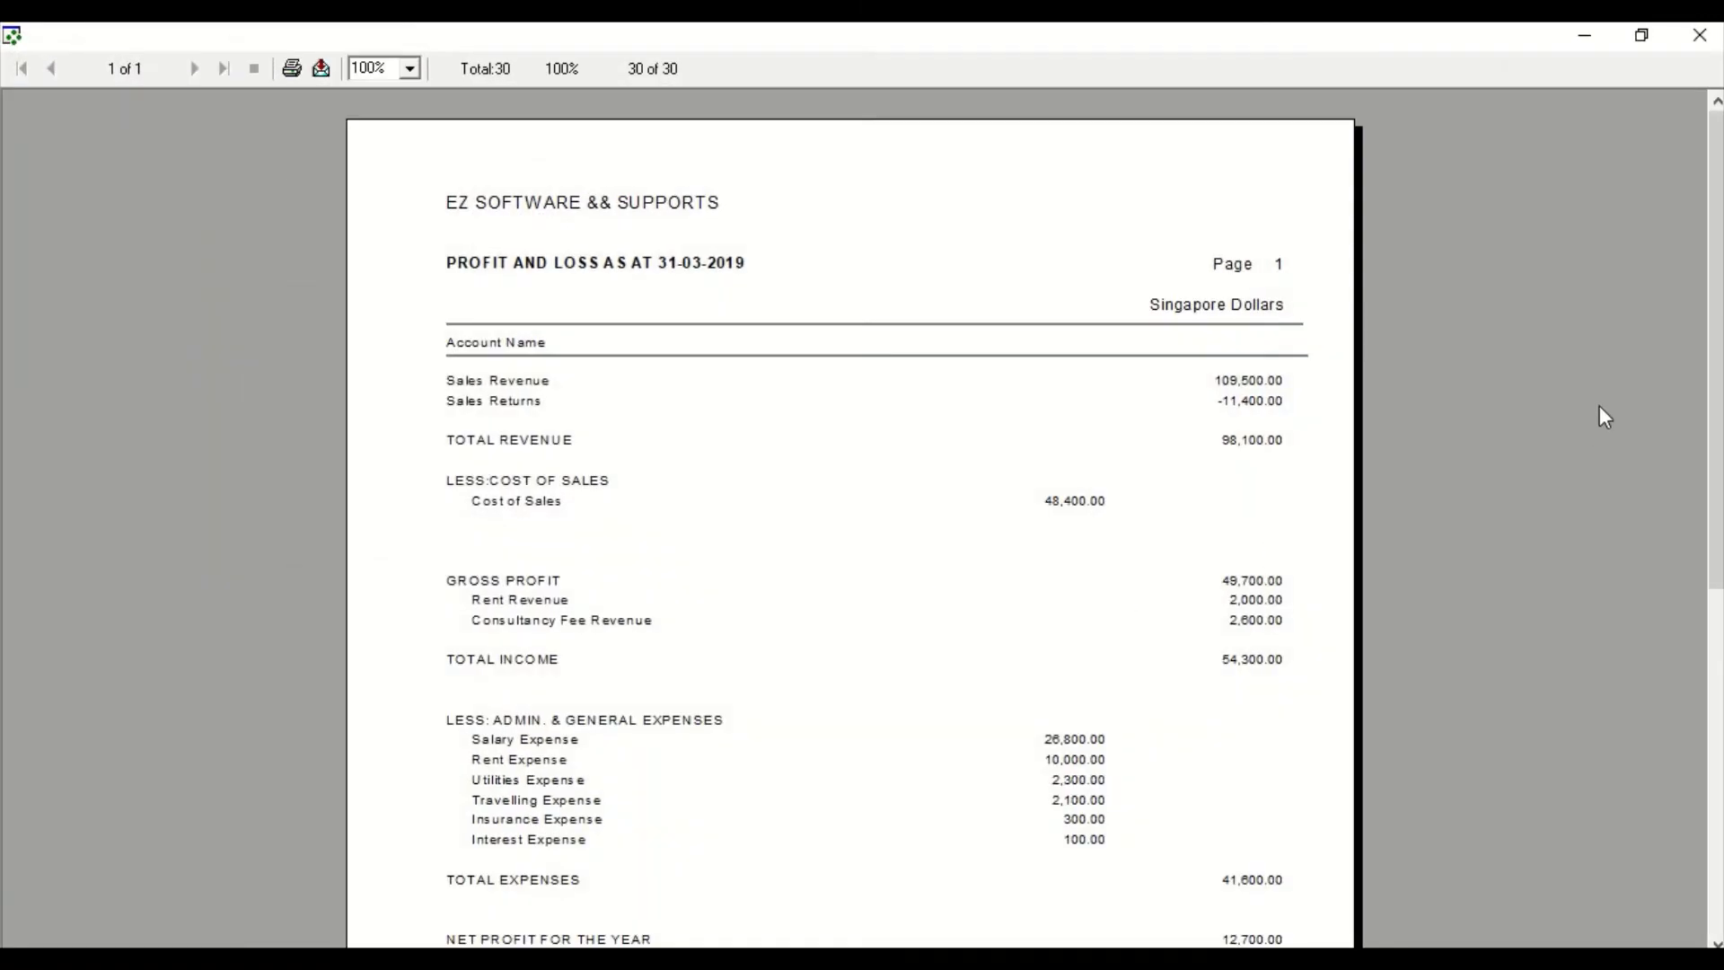
Review the profit and loss statement down to the net profit, and close the report and the Financial Statements window.
left_click_drag(1713, 380, 1715, 460)
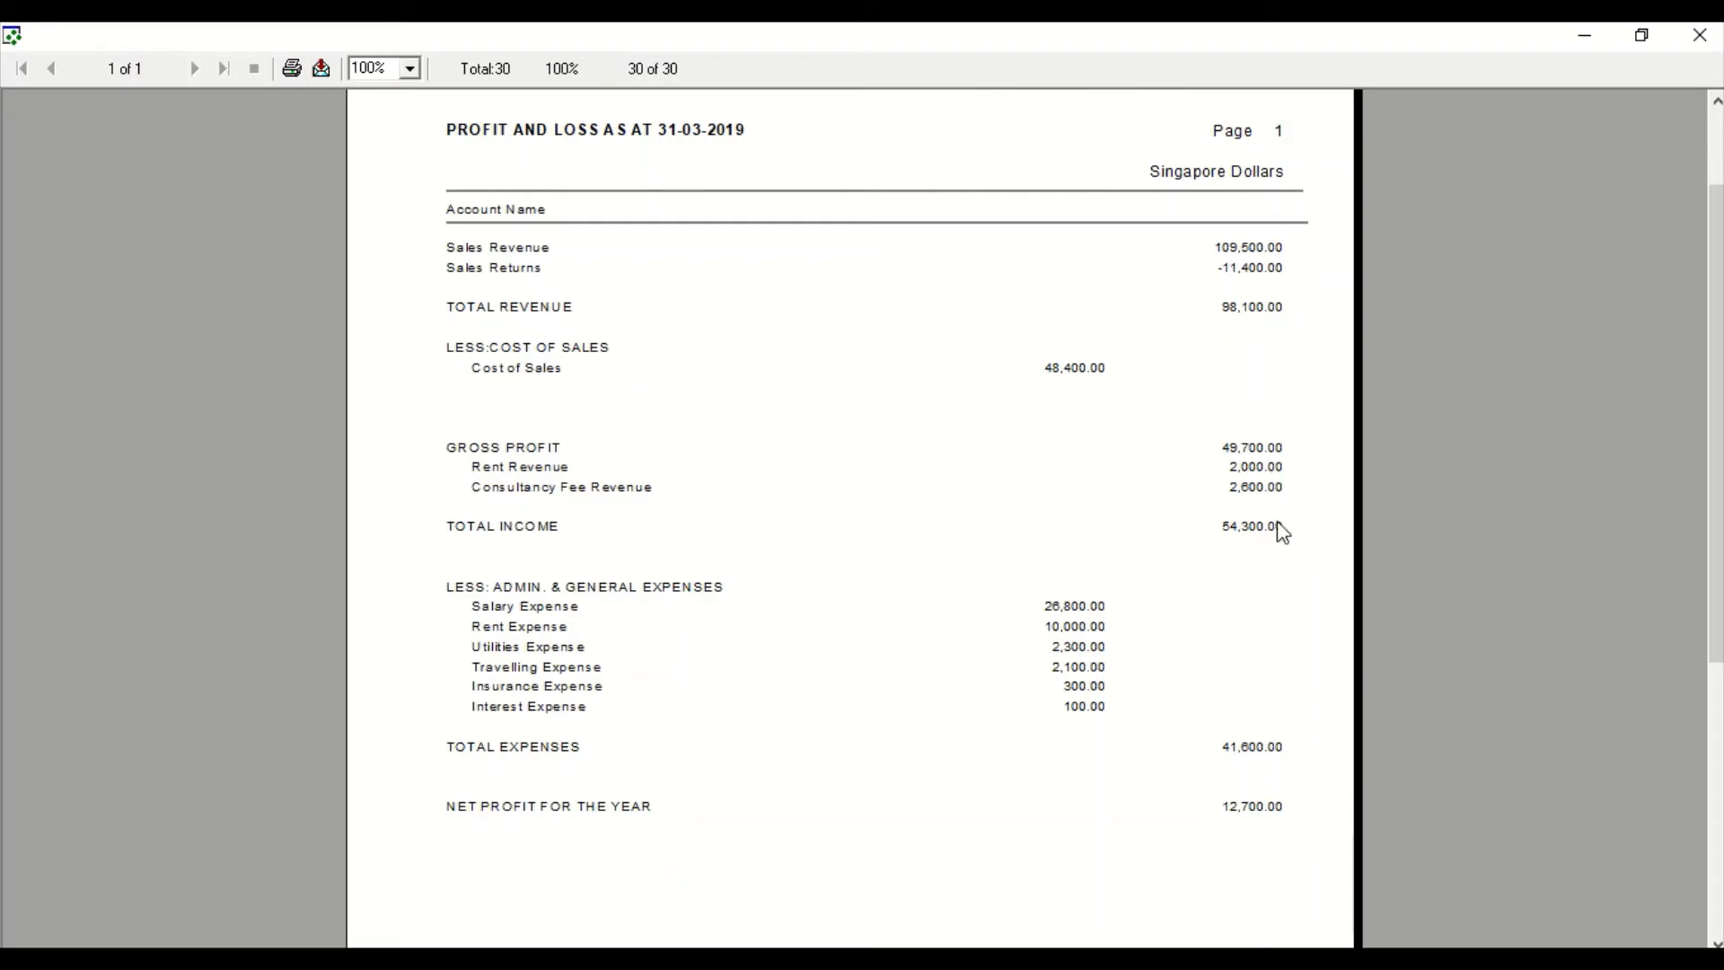
left_click(1700, 36)
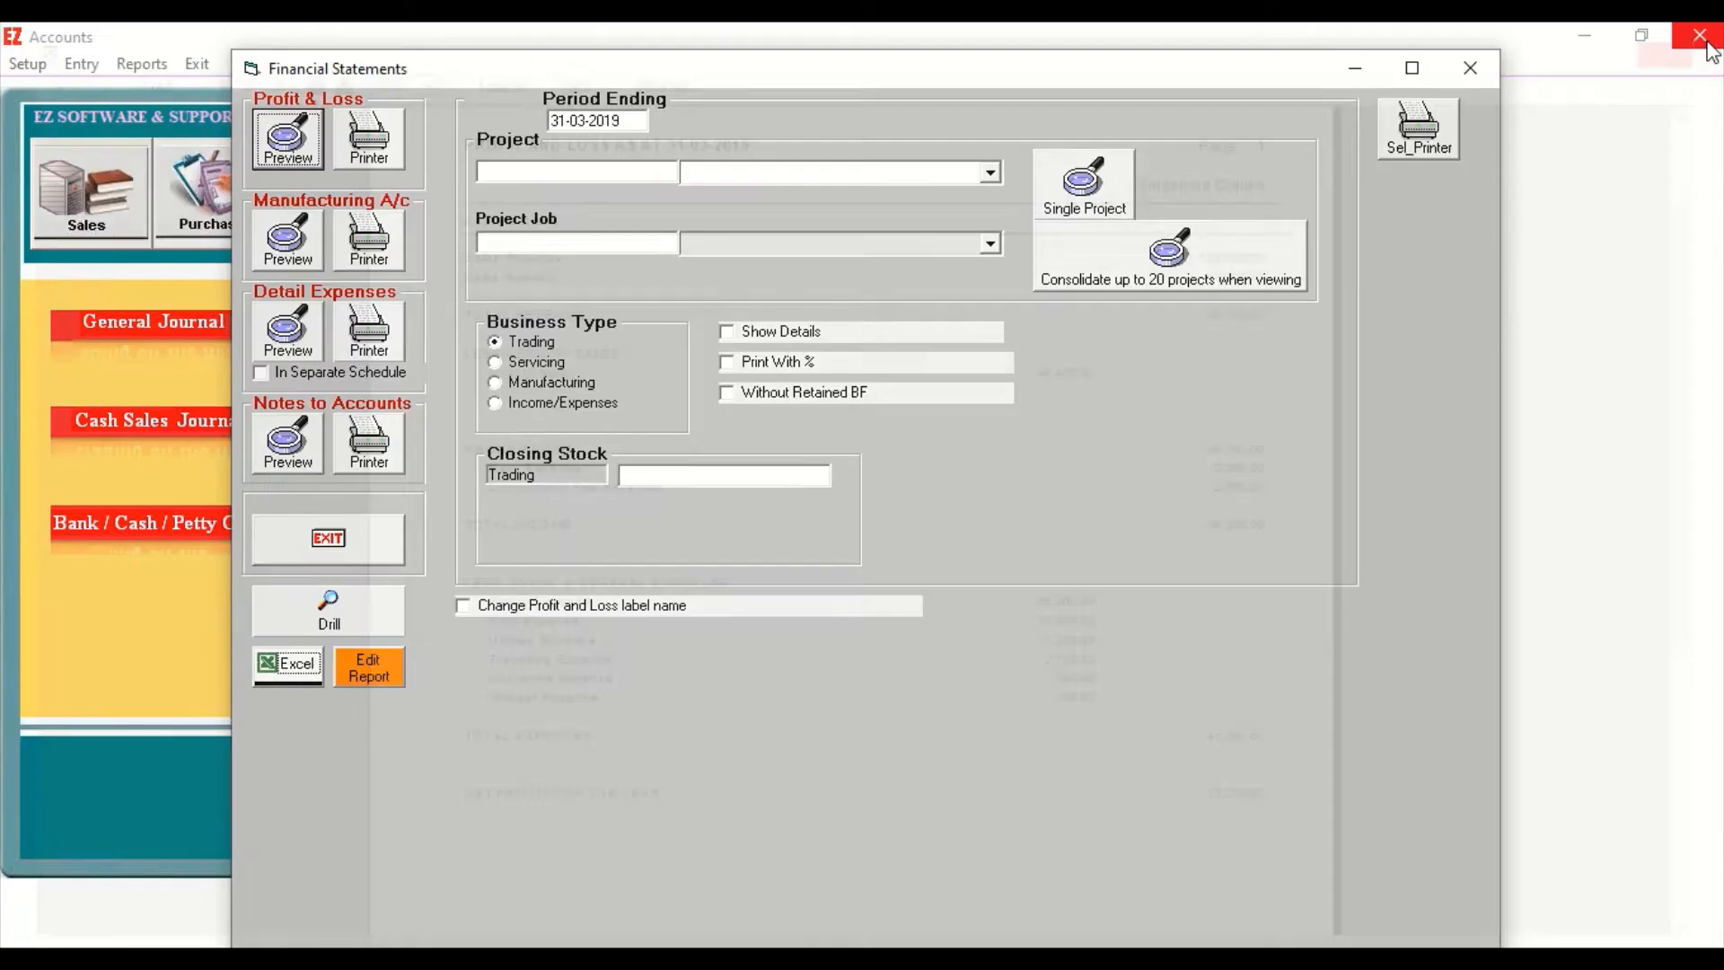
left_click(1473, 69)
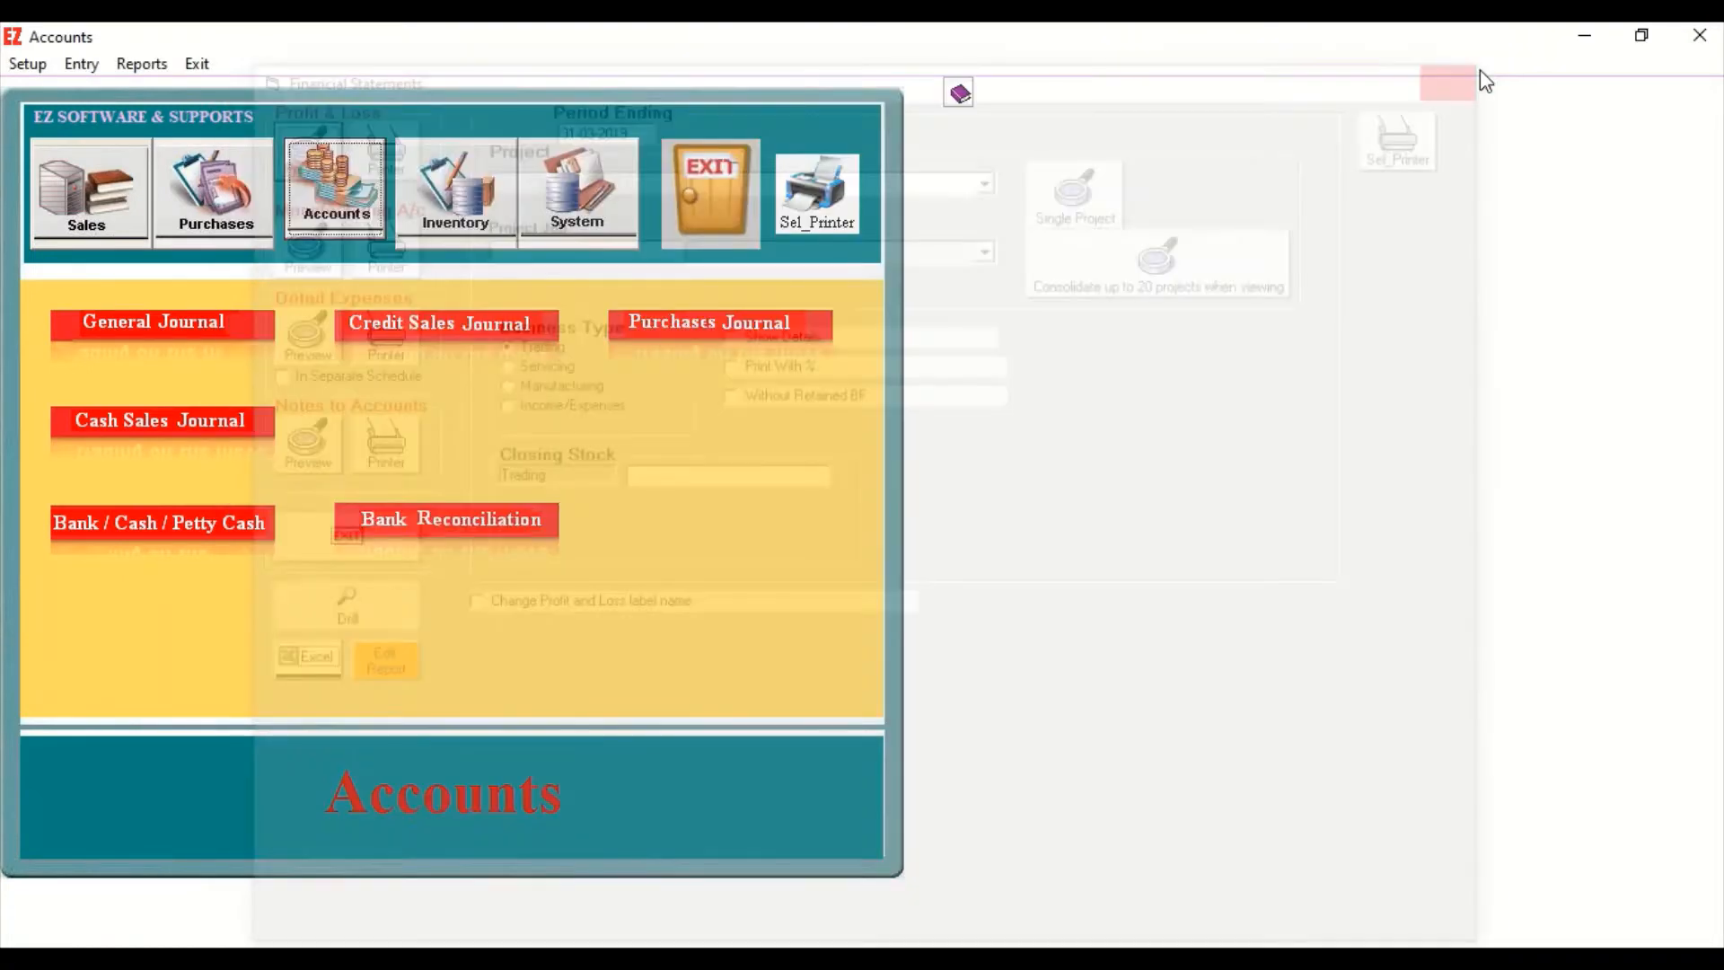
Preview the Balance Sheet report for the period ending 31-03-2019 with the business type set to Format B.
left_click(159, 67)
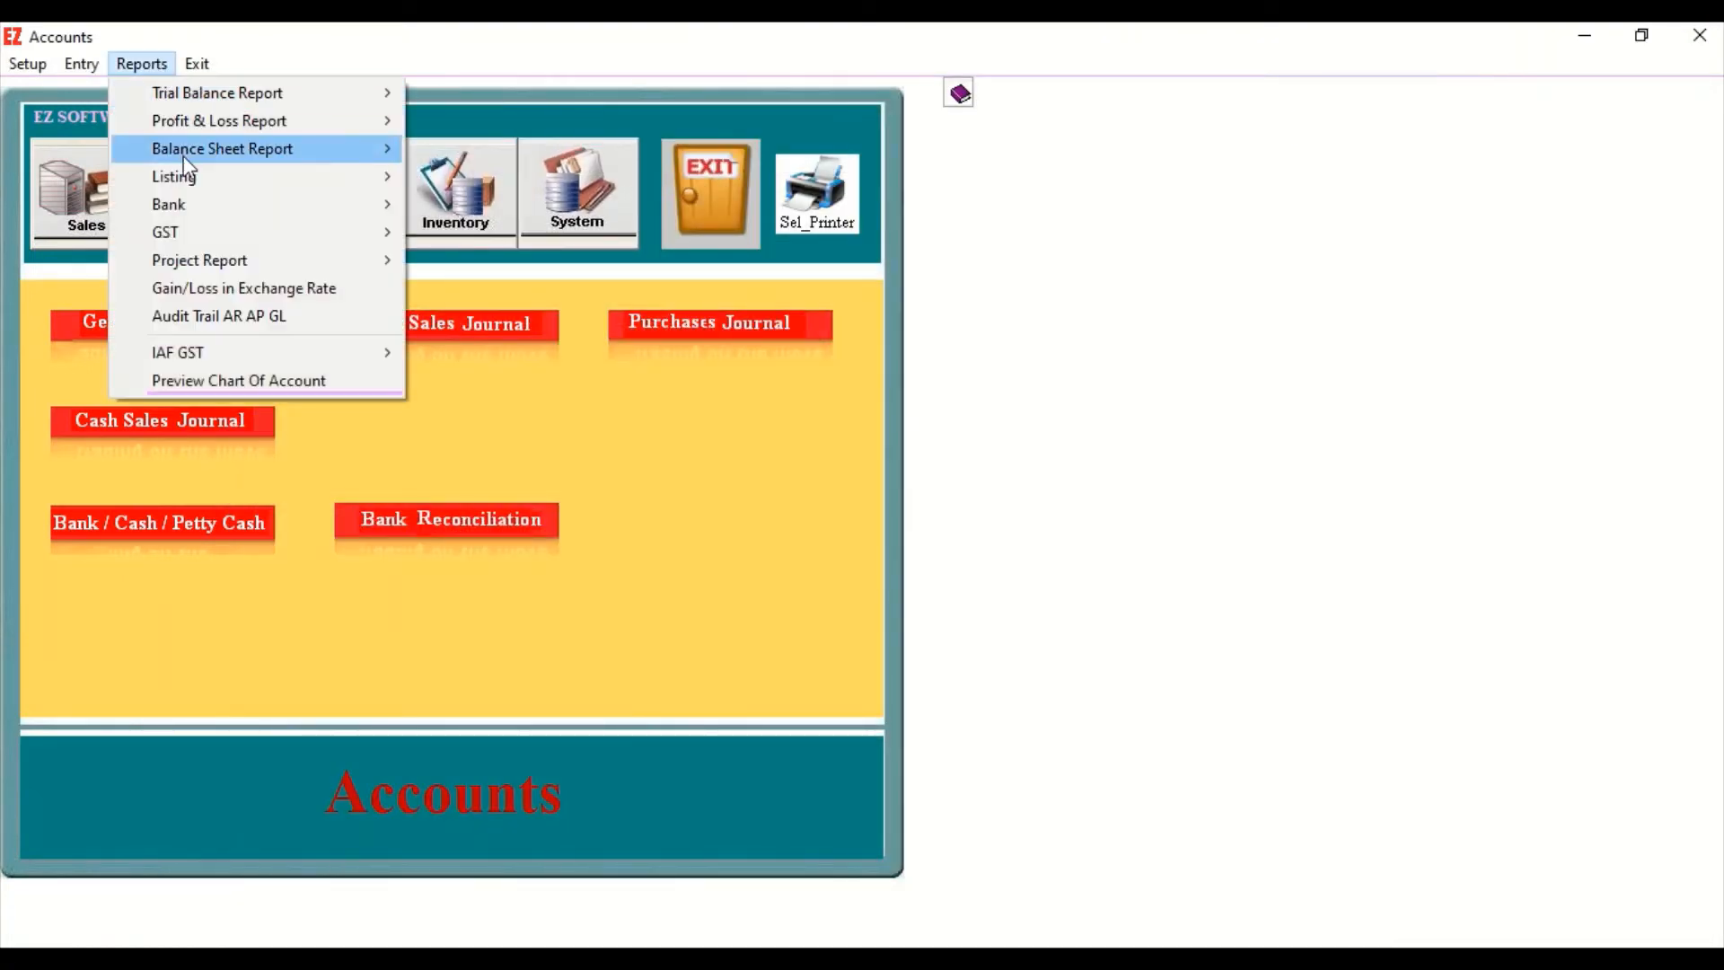
mouse_move(184, 155)
left_click(522, 164)
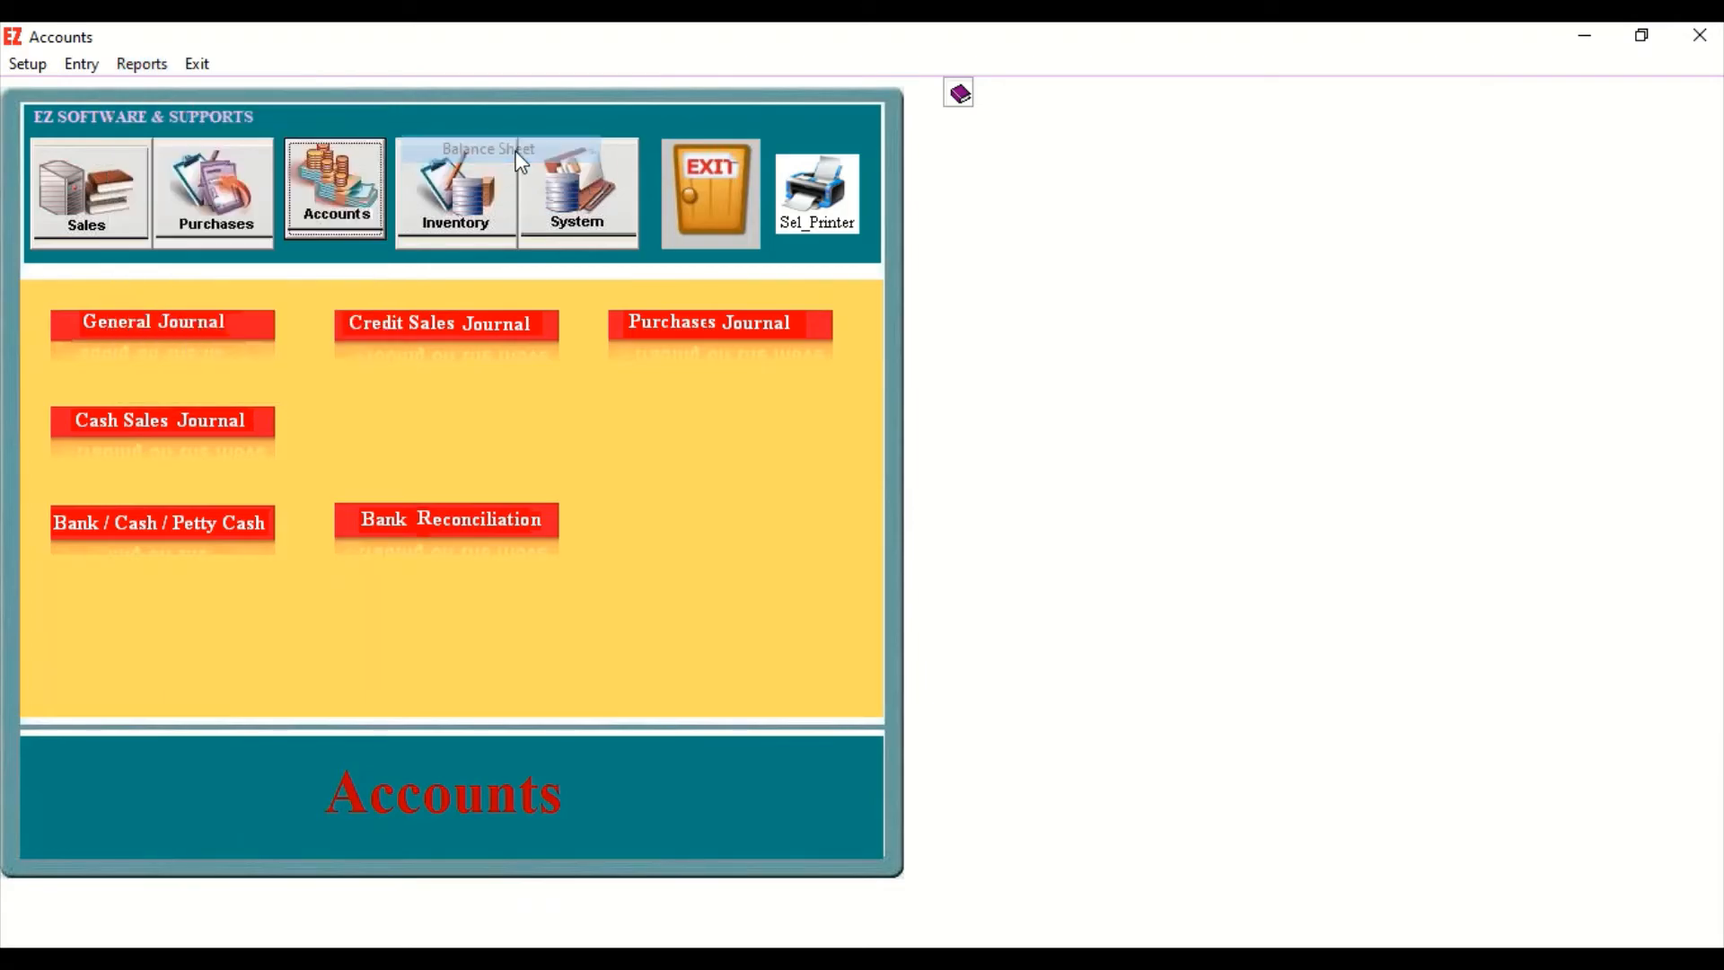
left_click(306, 94)
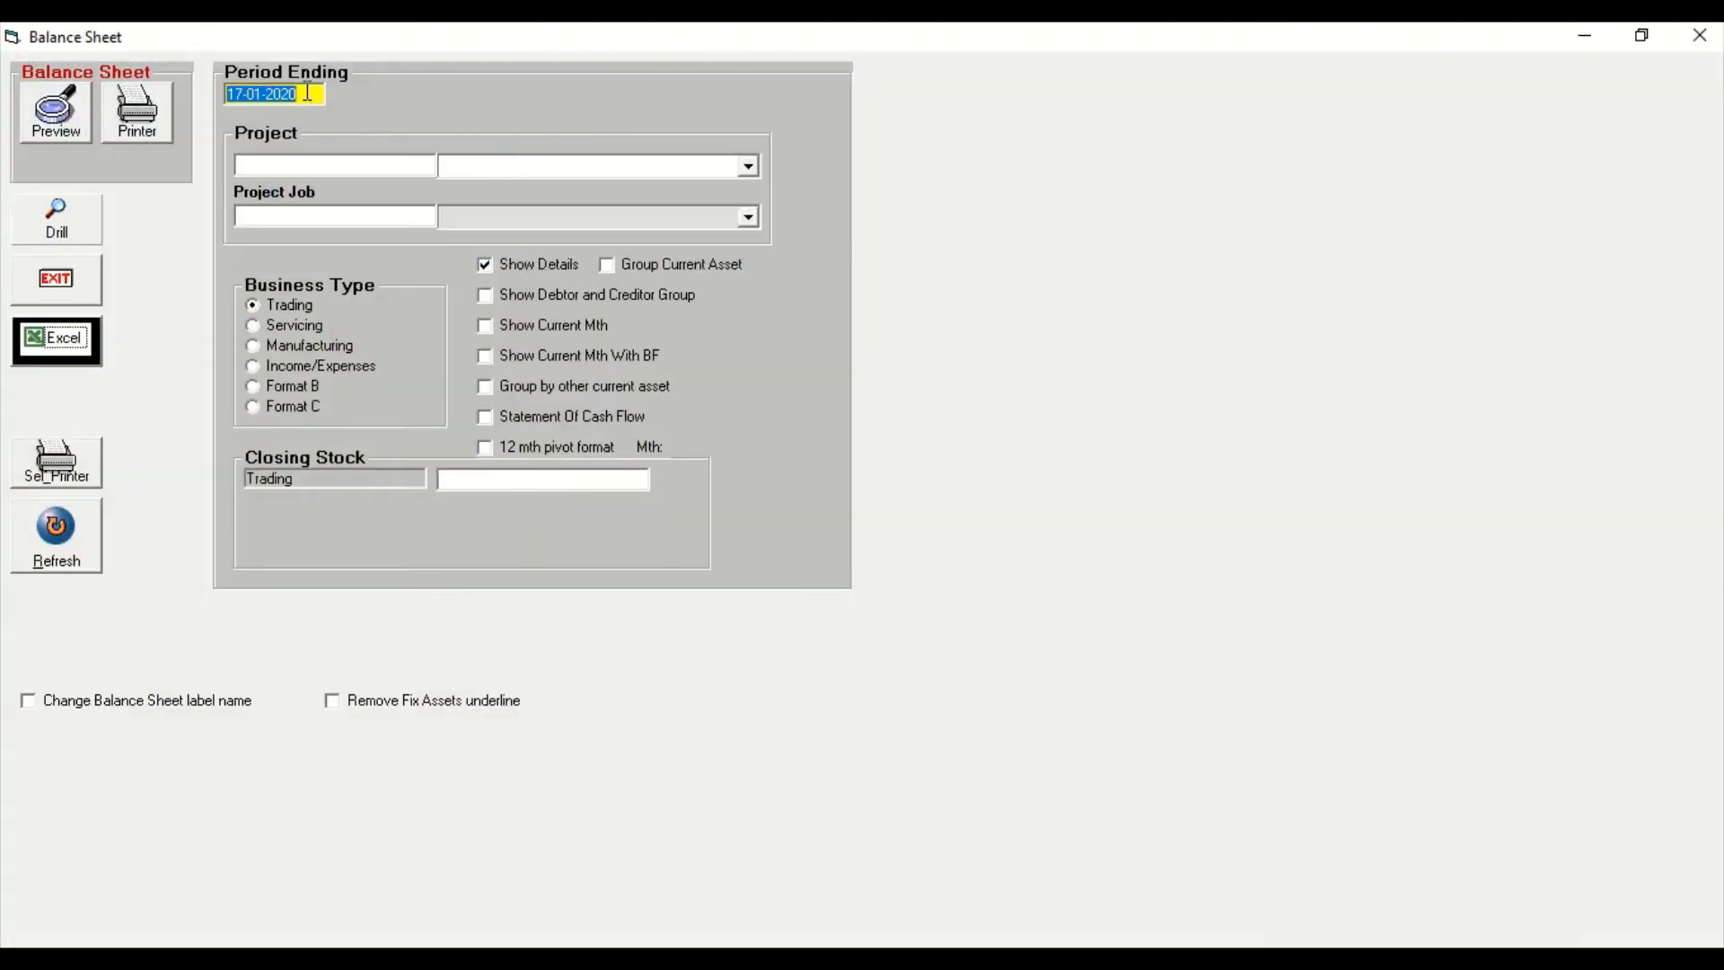
type("31-03-2019")
left_click(287, 388)
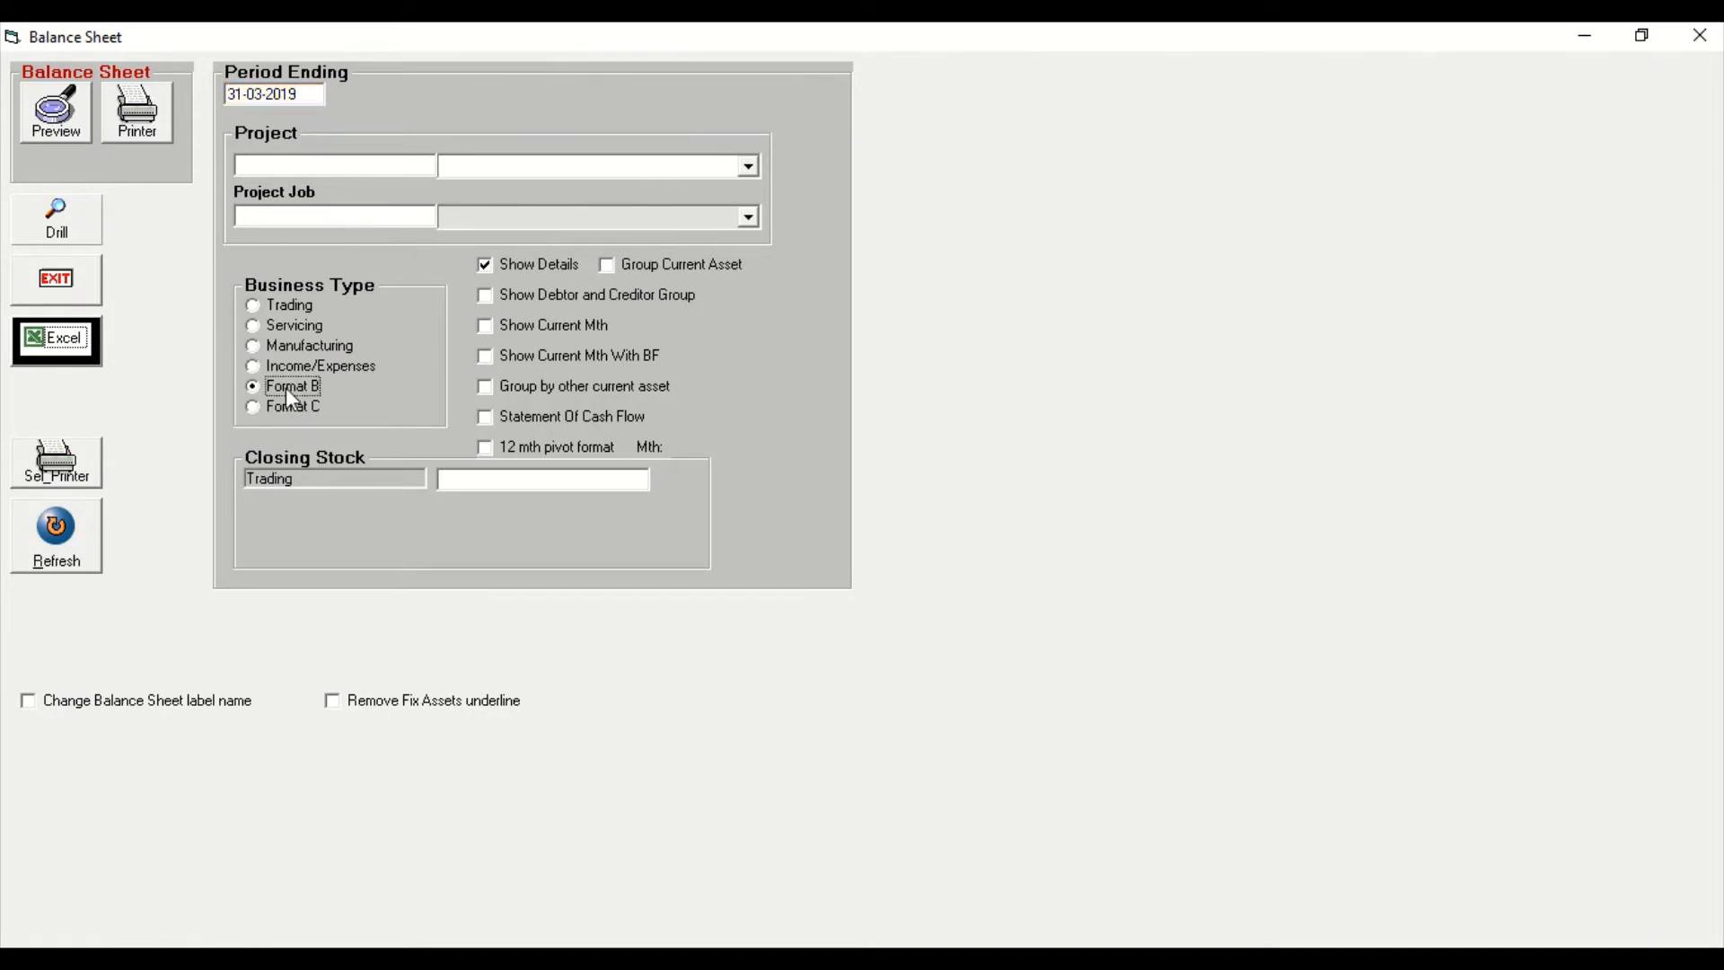
left_click(38, 126)
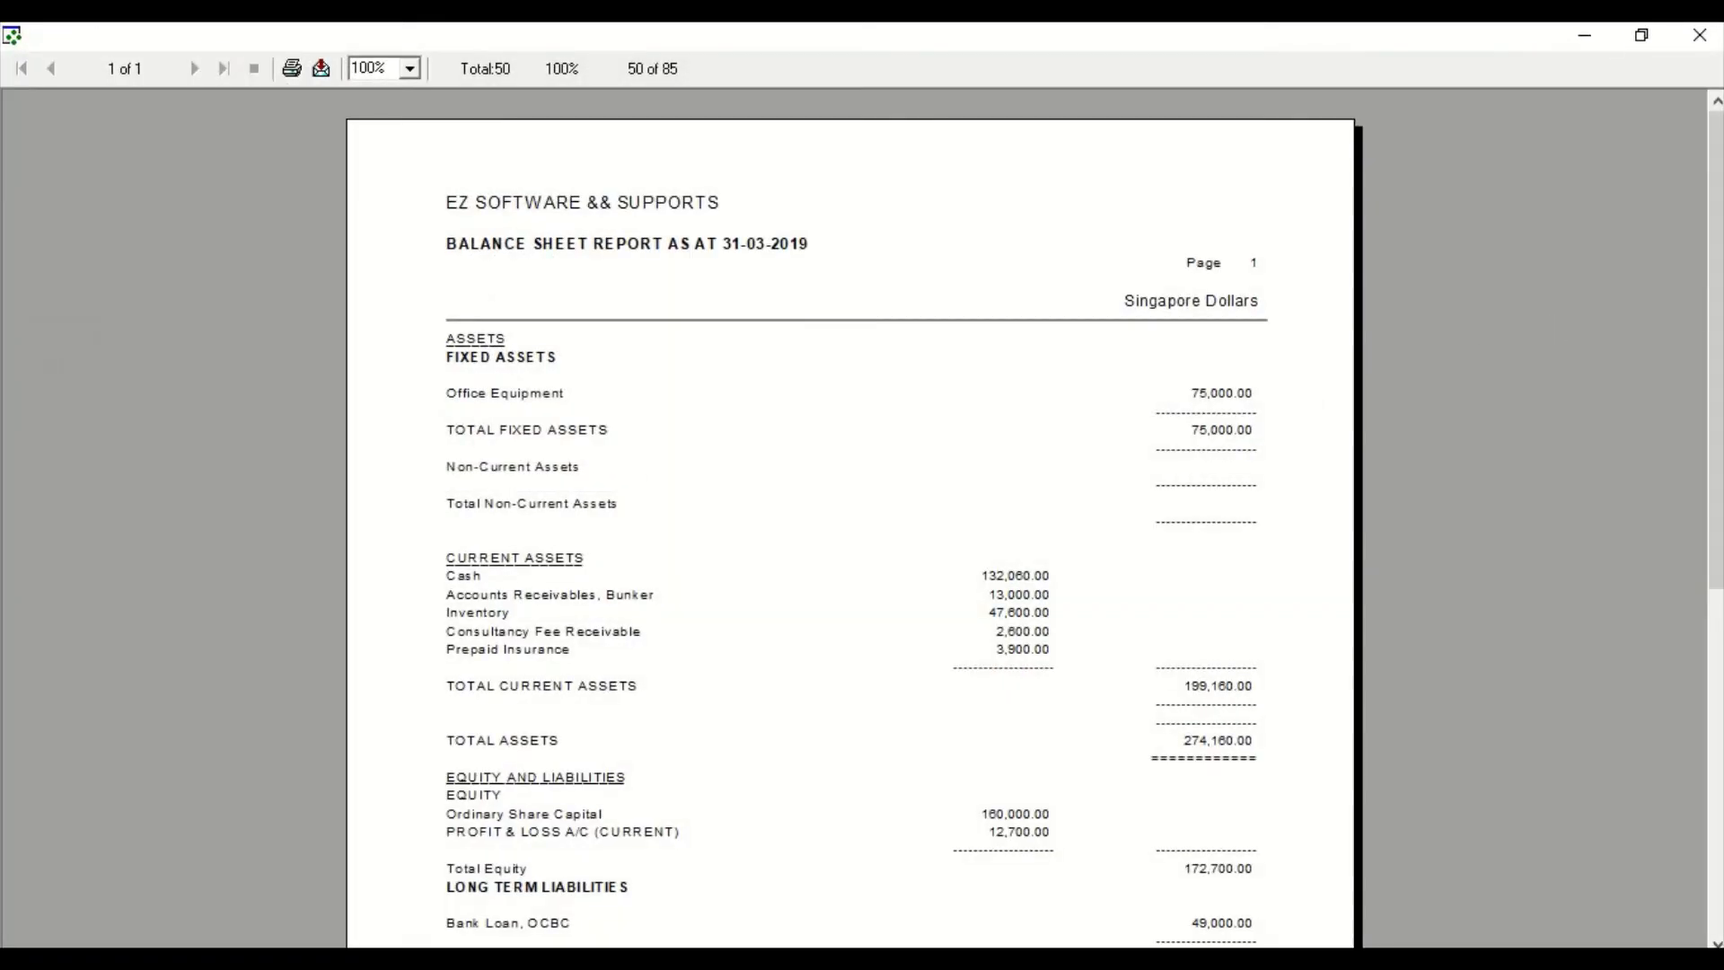
Review the balance sheet down to the total equity and liabilities, and close the report and its settings window.
left_click_drag(1719, 302, 1719, 487)
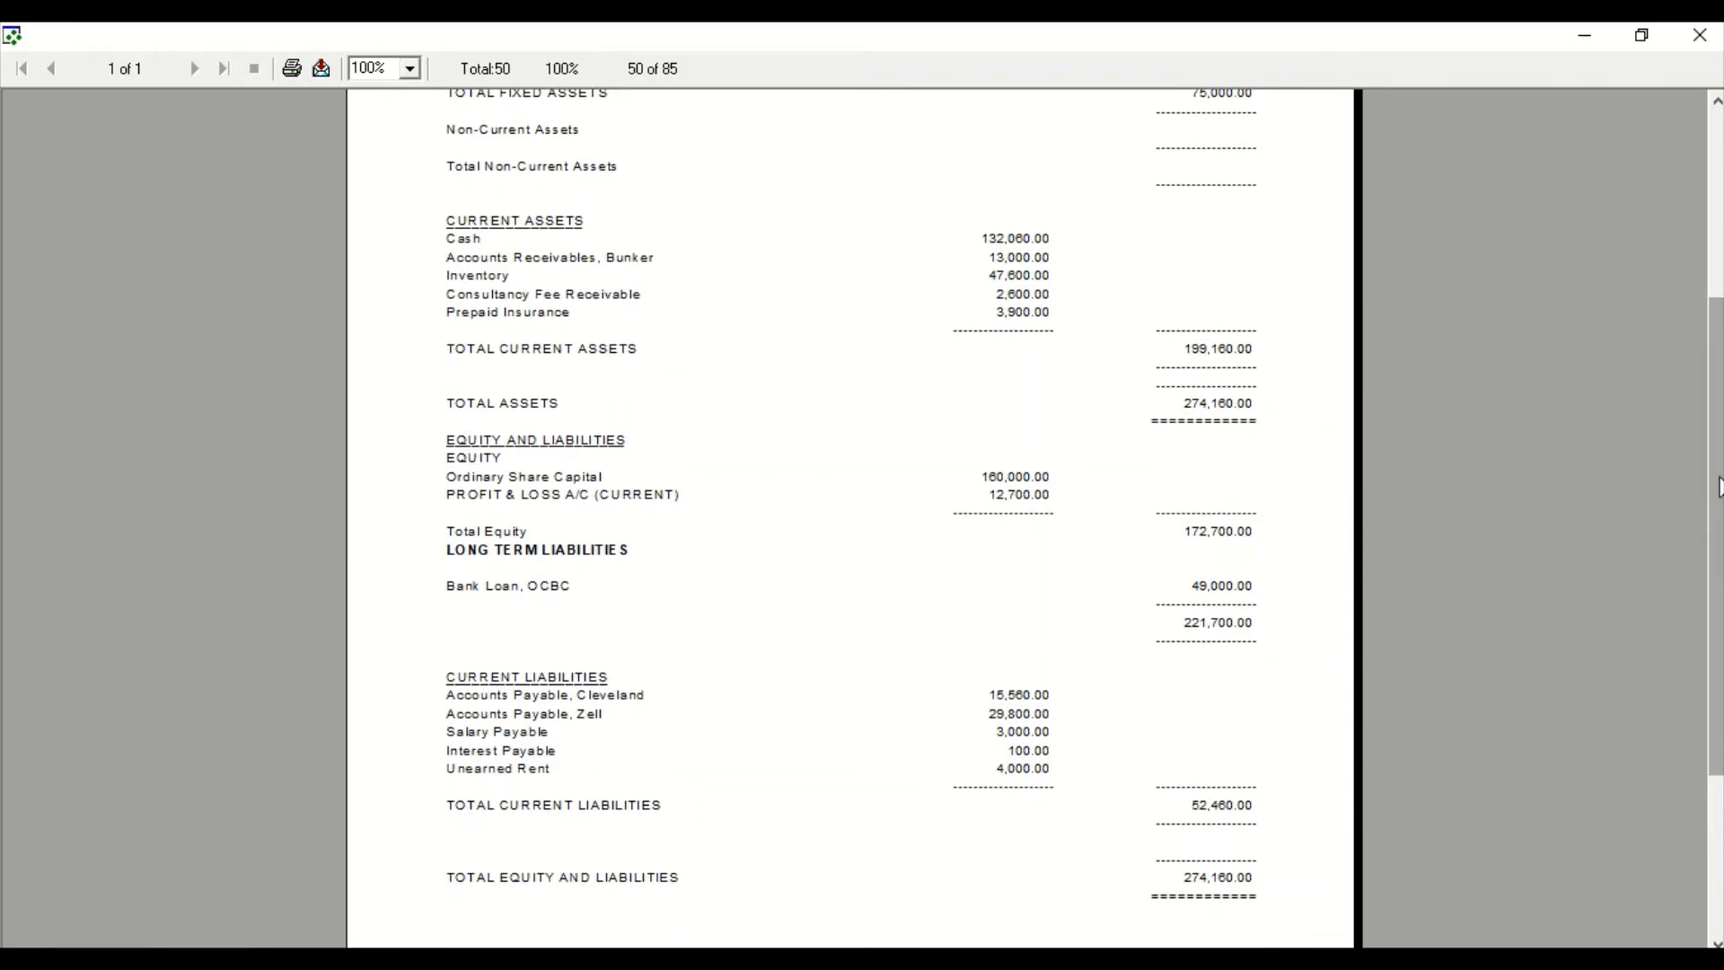
left_click(1710, 34)
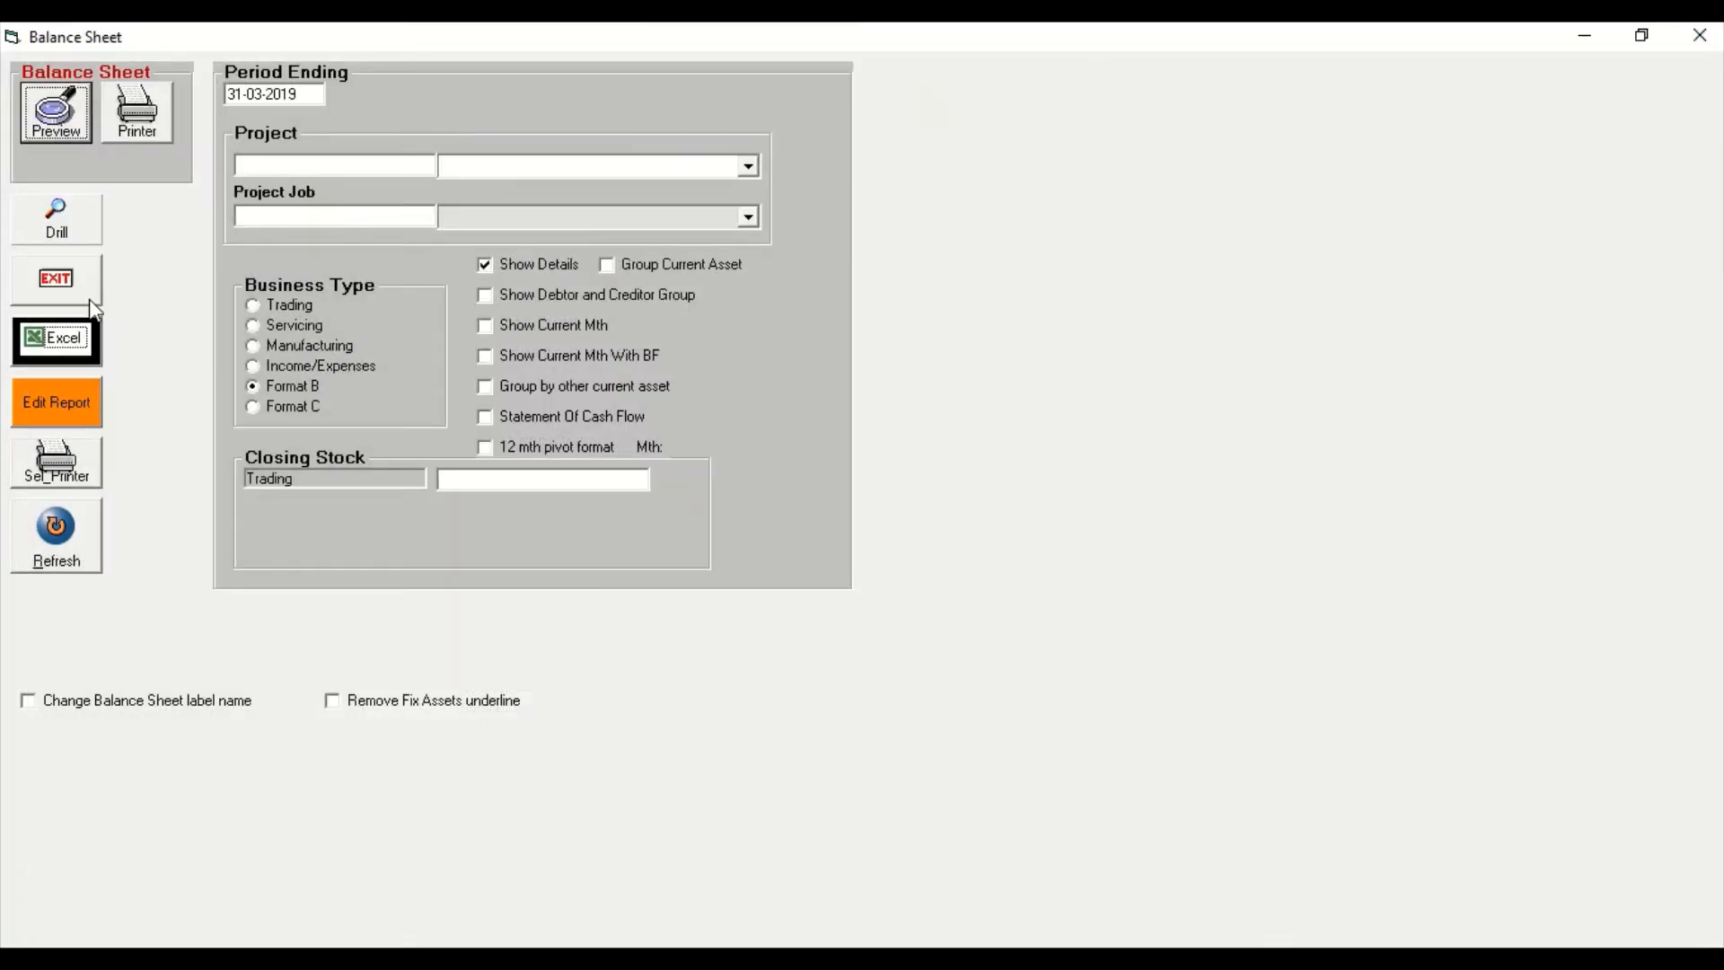
left_click(1699, 36)
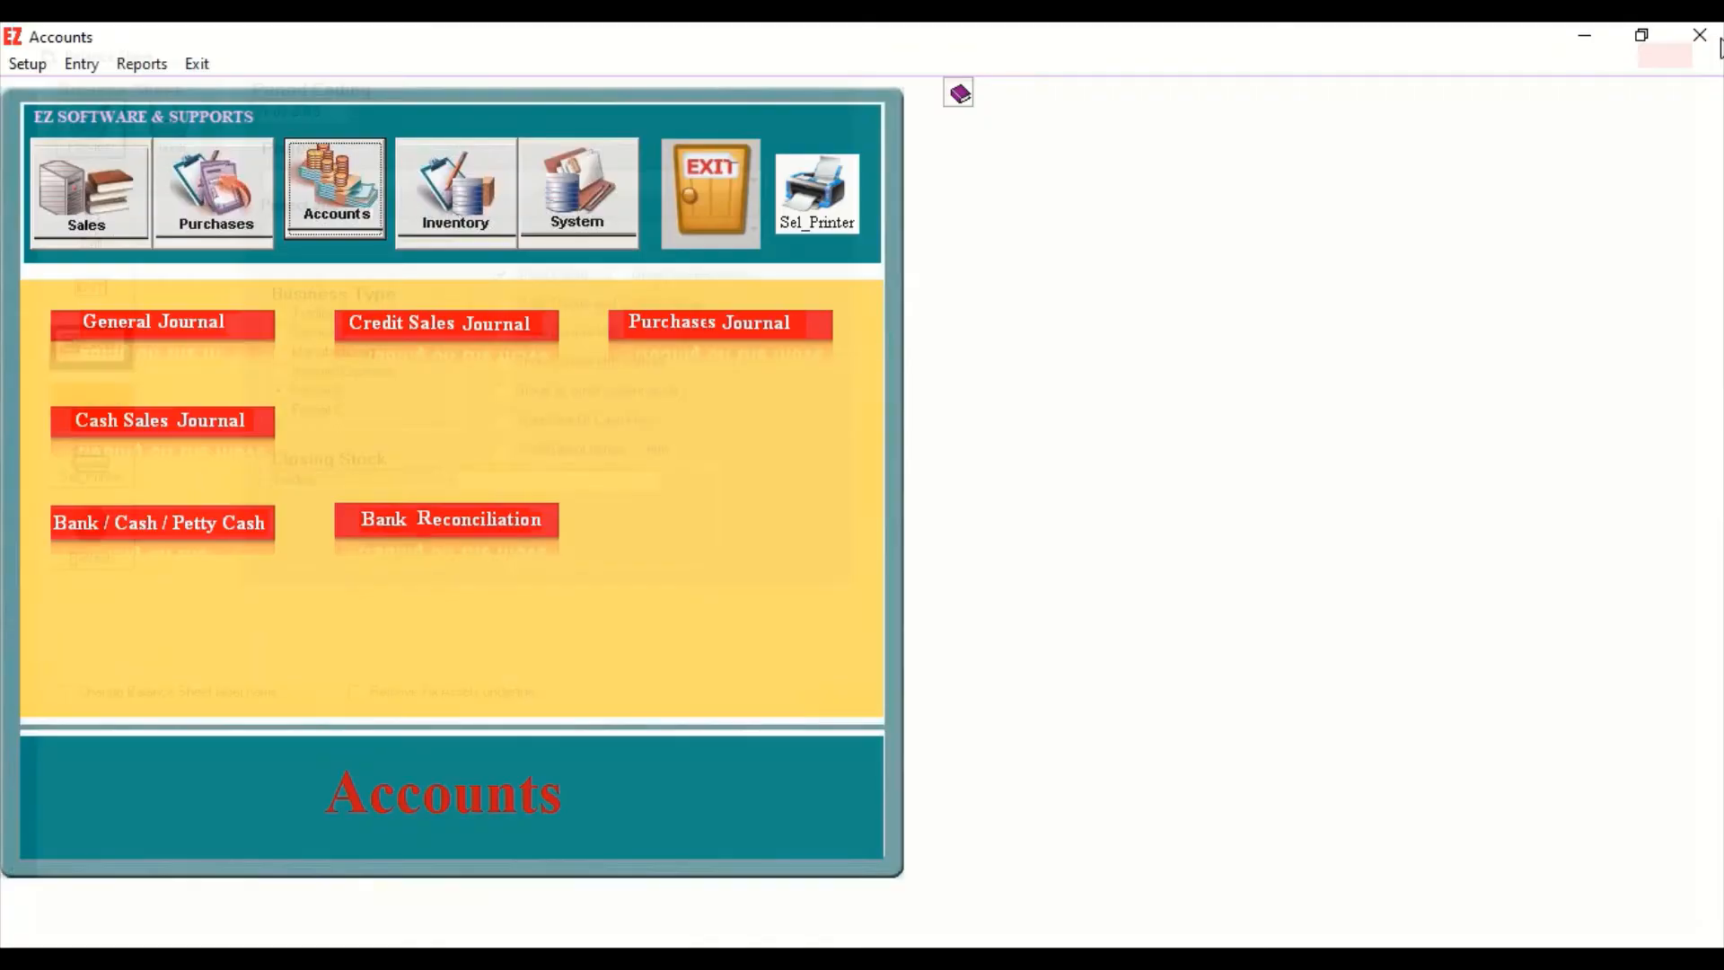
Preview the Journal Listing for journal type GJ with its end date set to 31-03-2019.
left_click(143, 65)
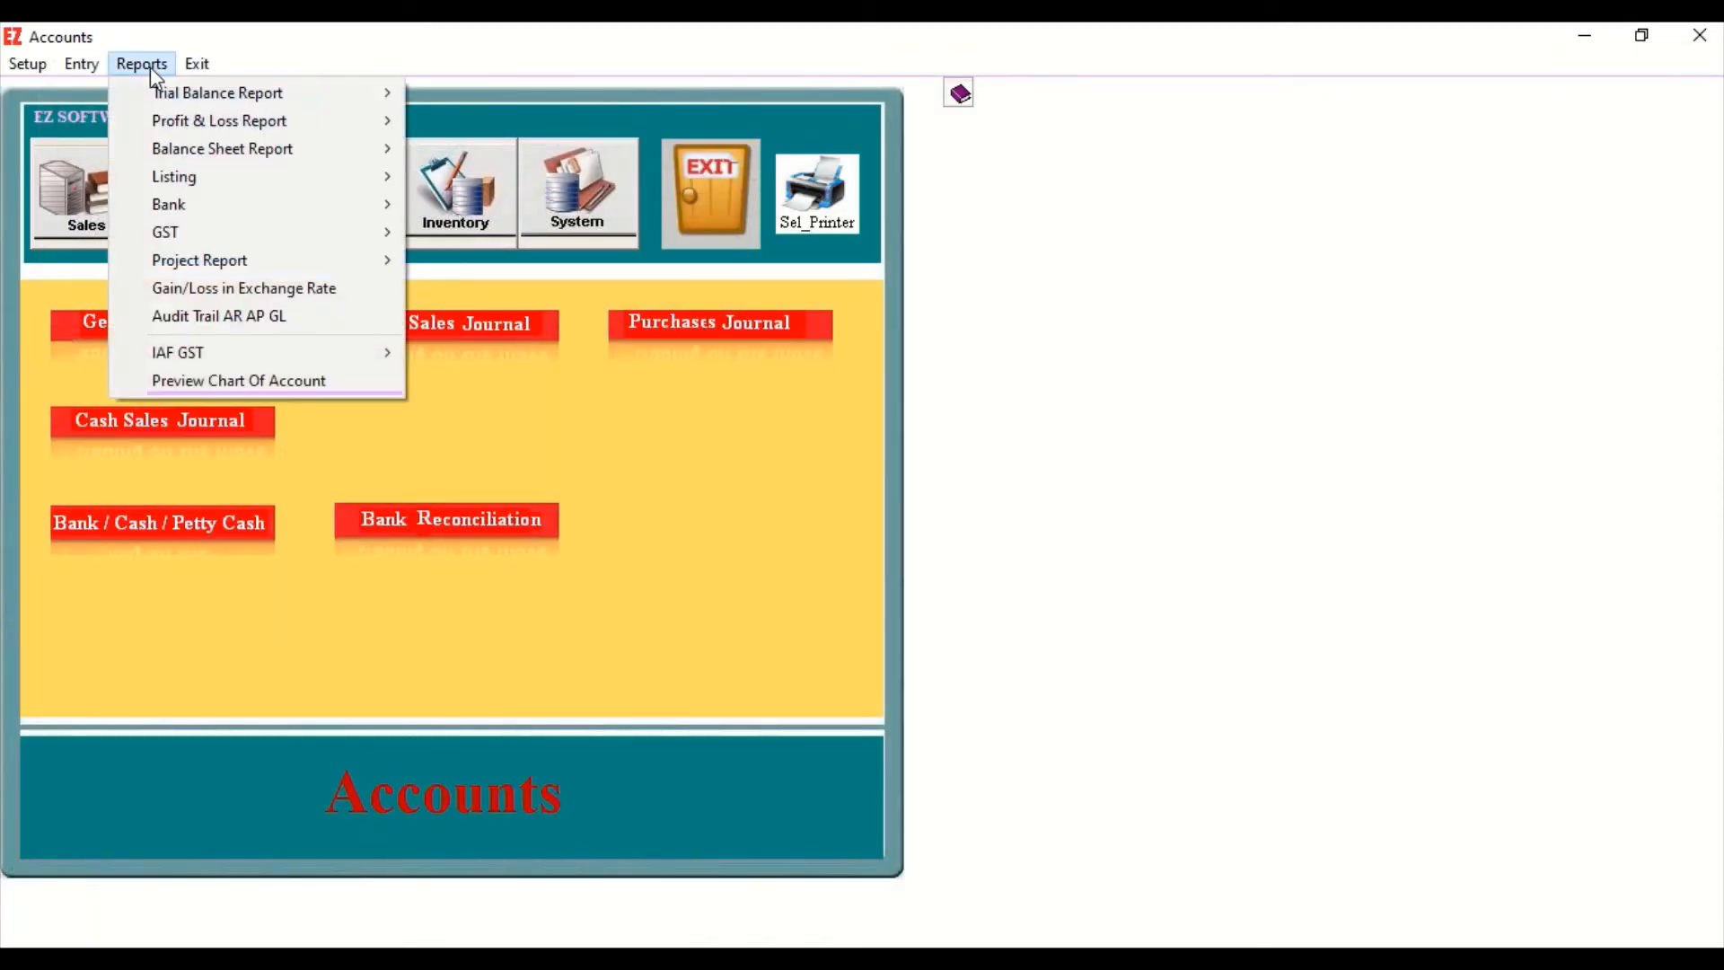
mouse_move(185, 177)
left_click(490, 177)
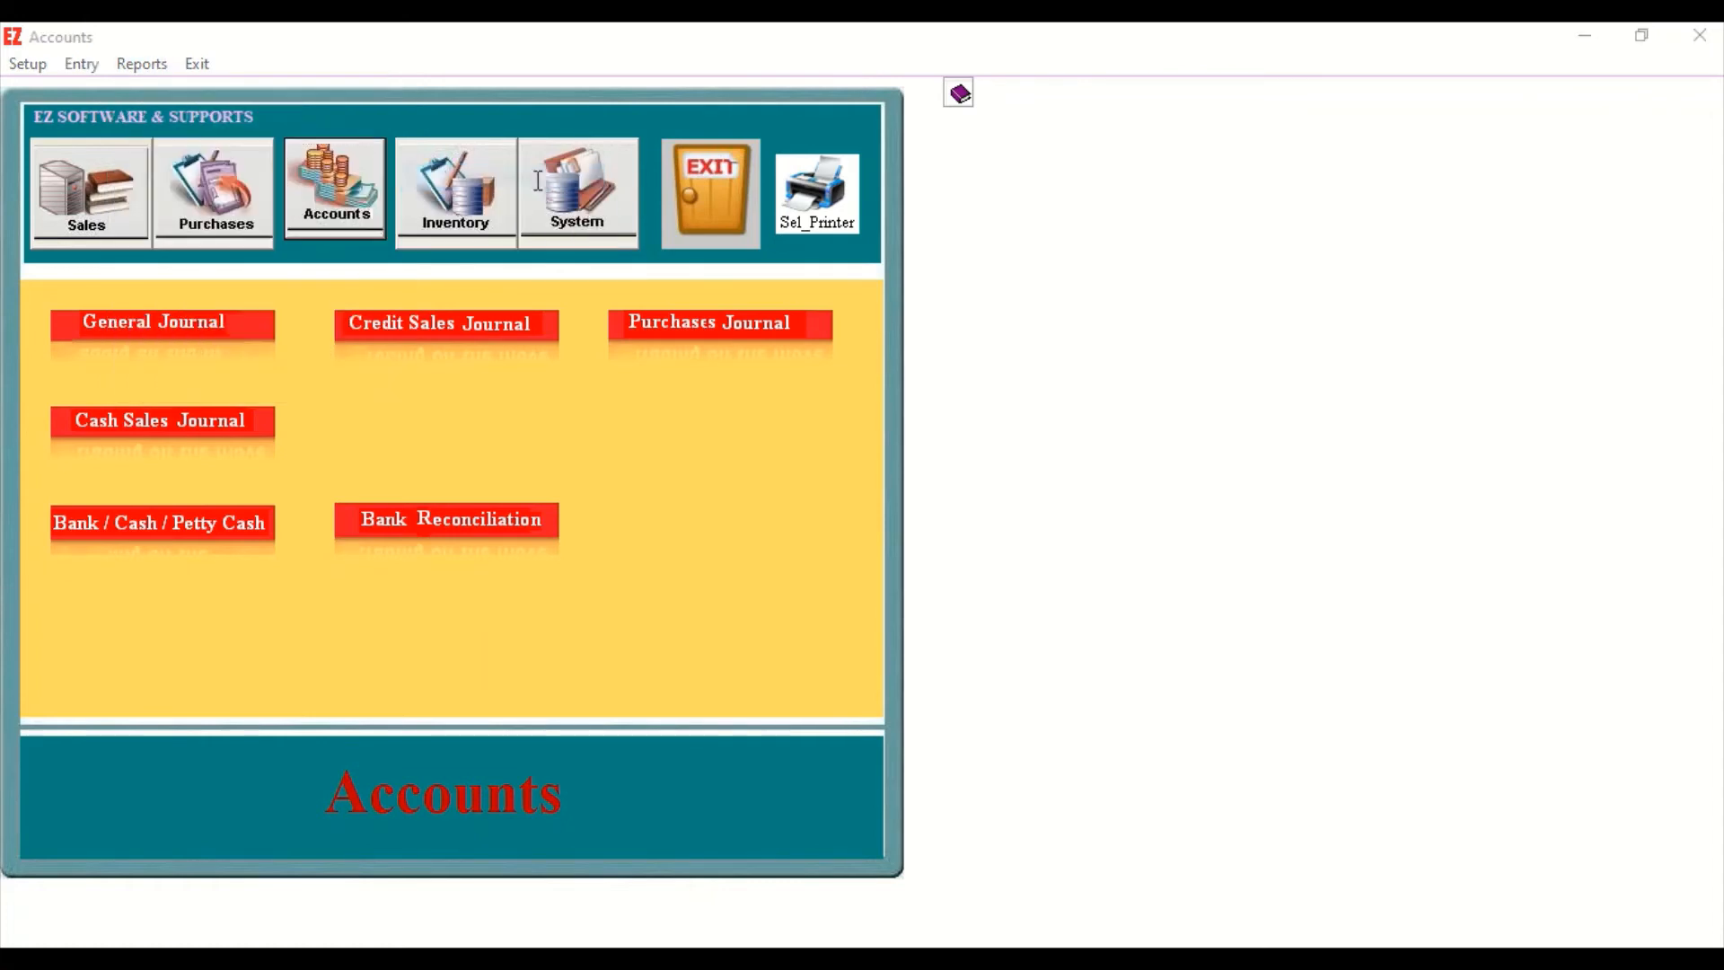
type("GJ")
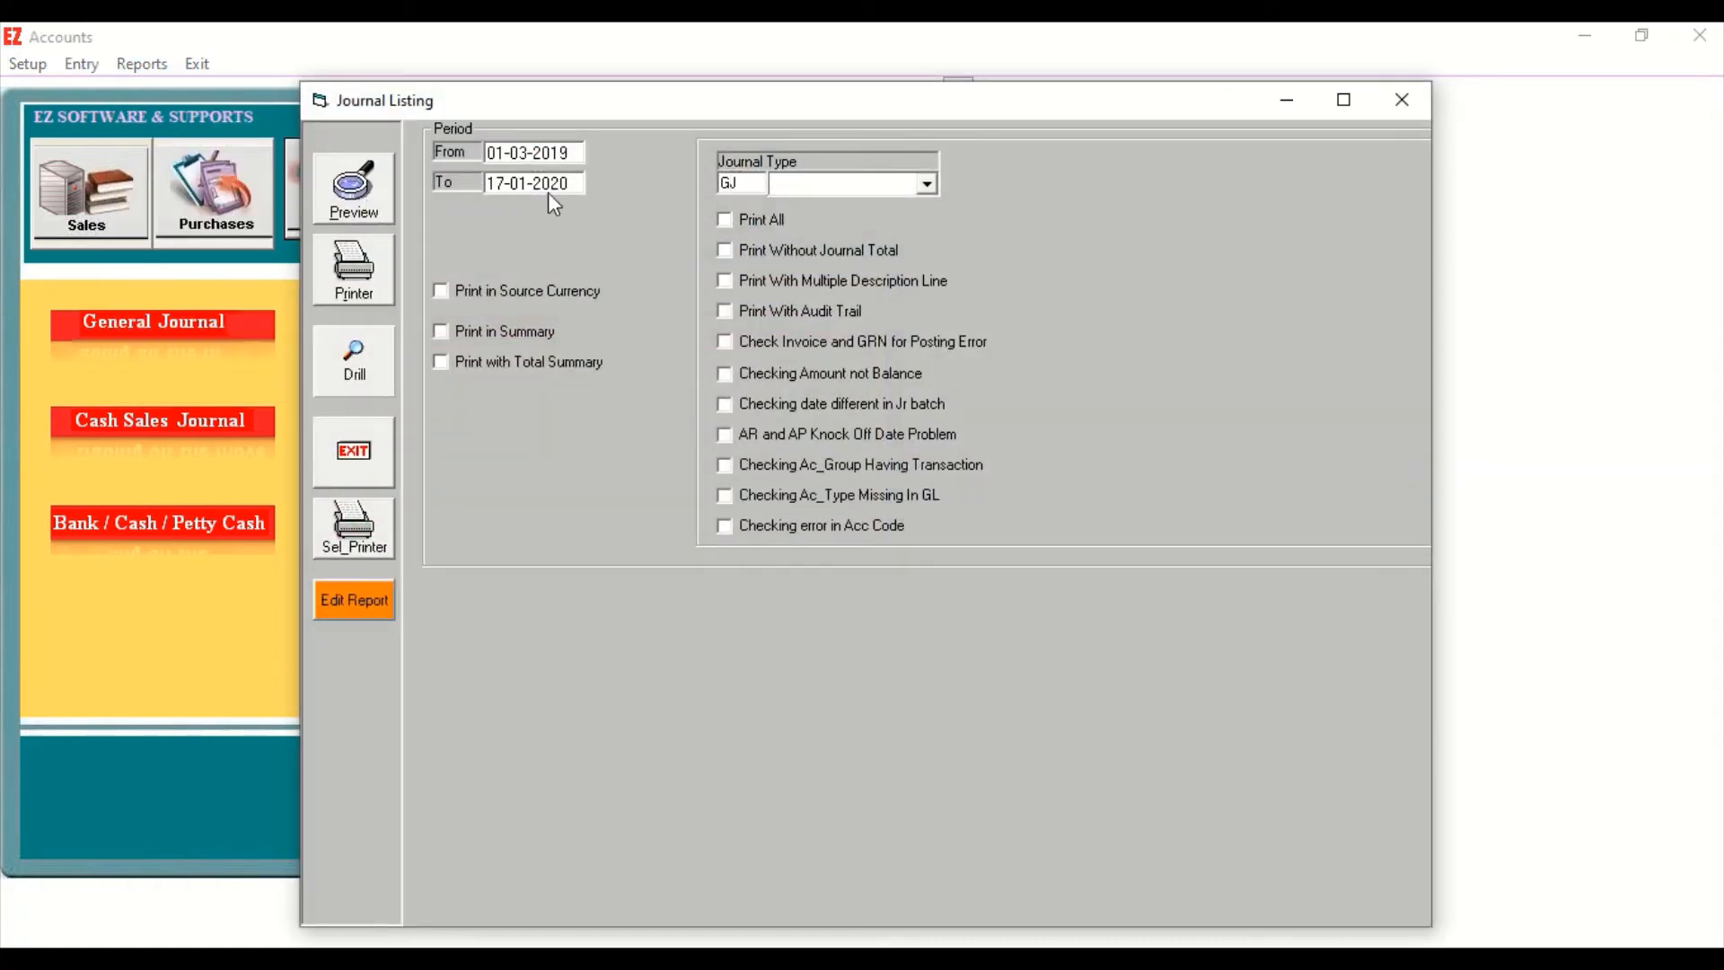
left_click(575, 183)
type("31")
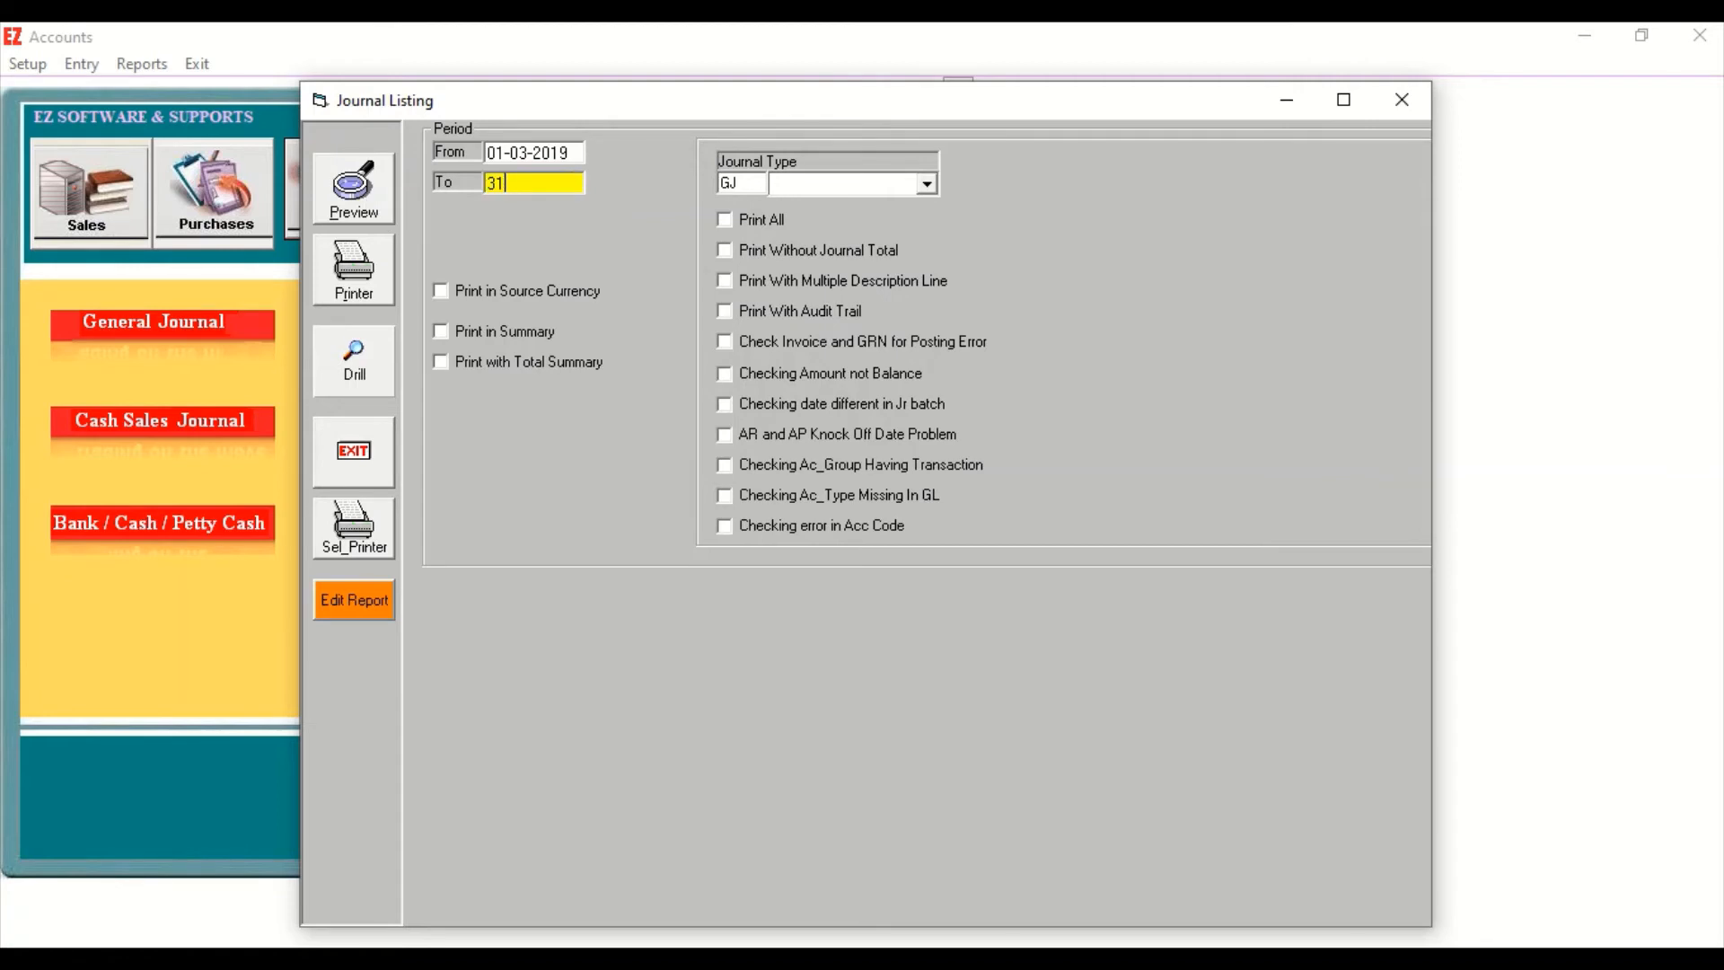
type("-03-2019")
left_click(347, 208)
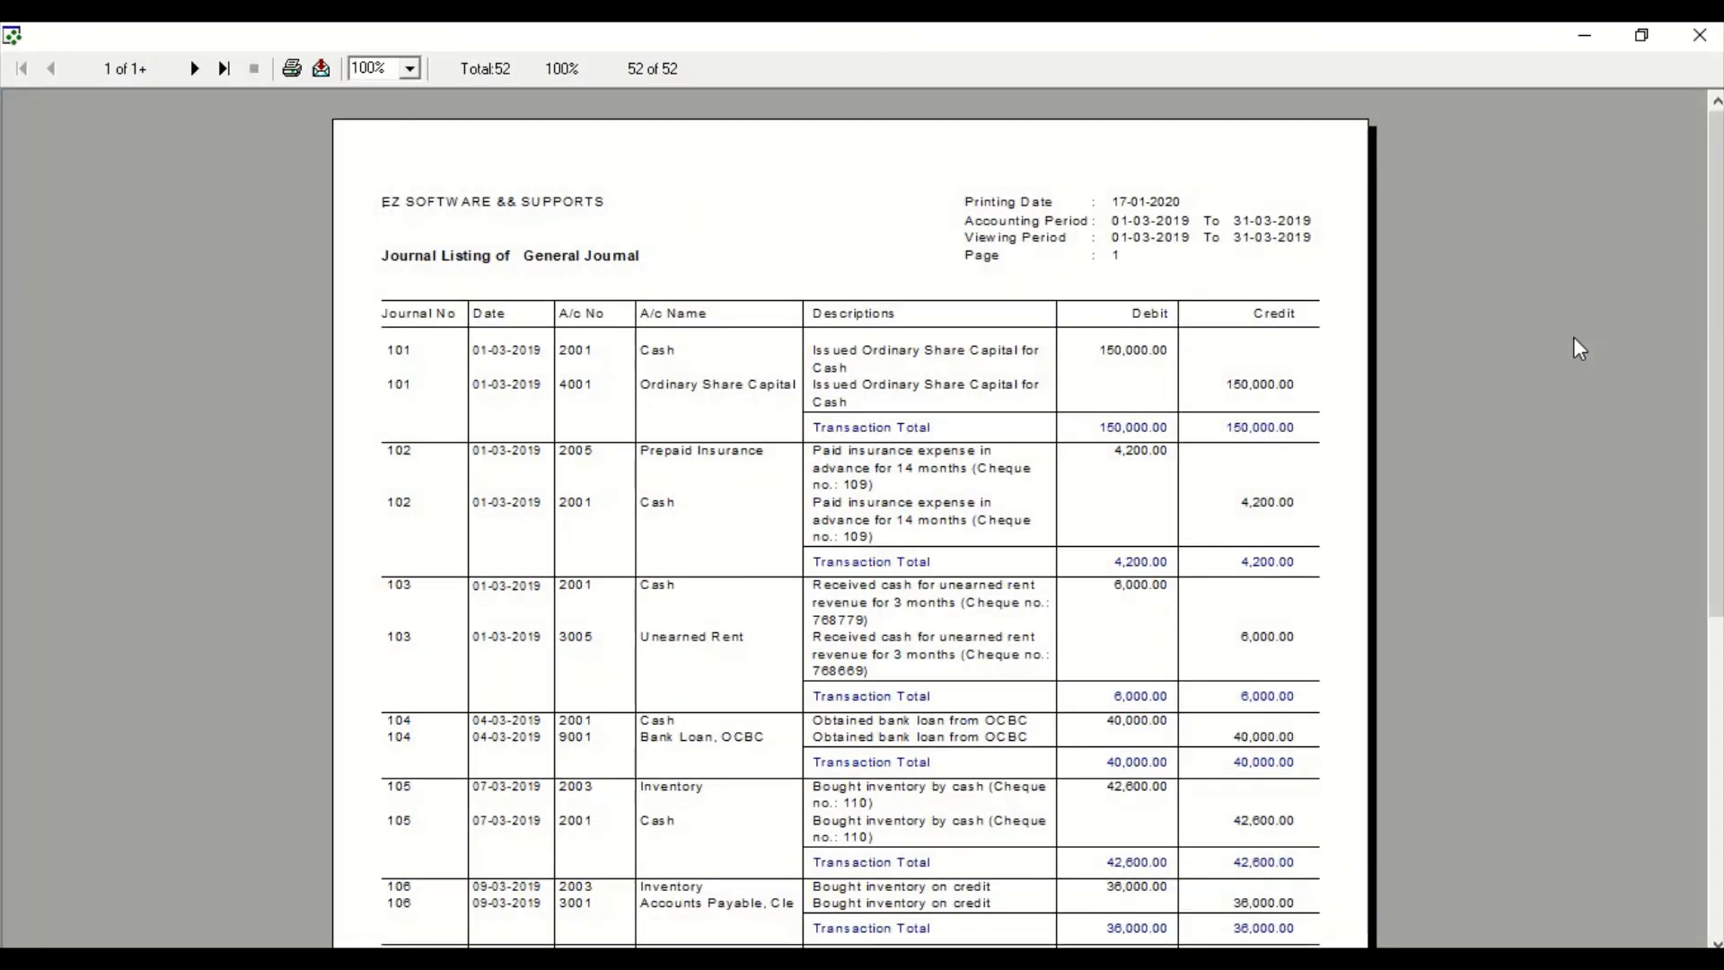
Review both pages of the general journal listing, and close the report and the Journal Listing window.
left_click_drag(1712, 277, 1684, 312)
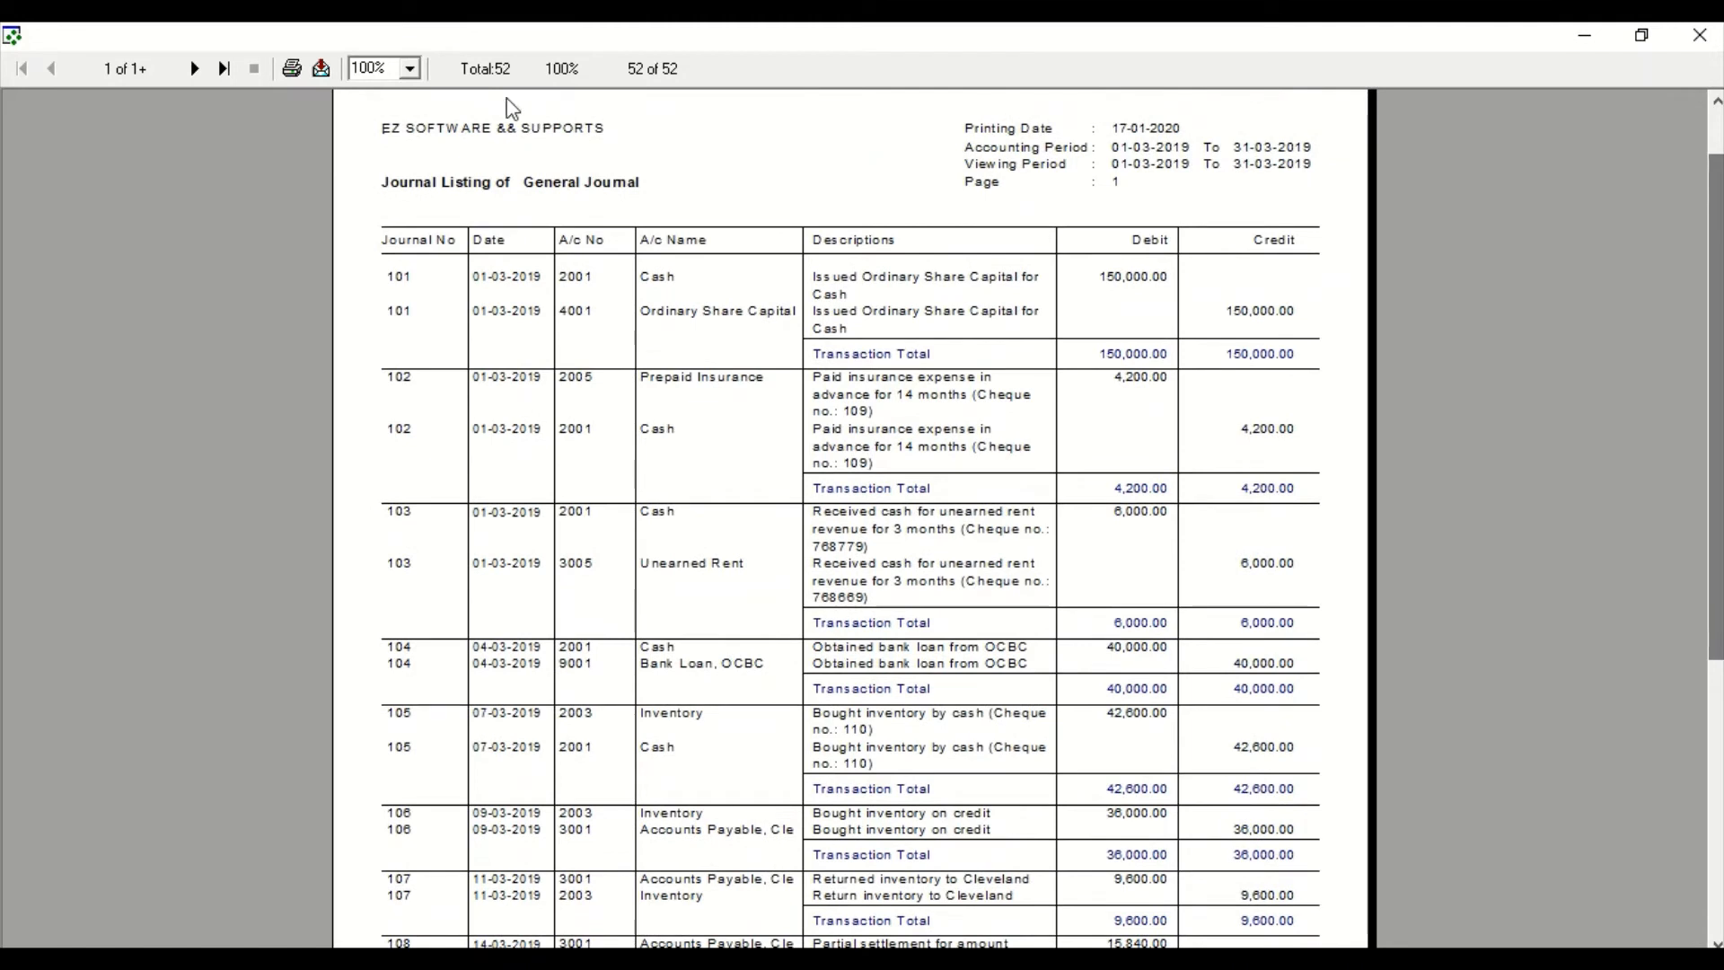
left_click(209, 70)
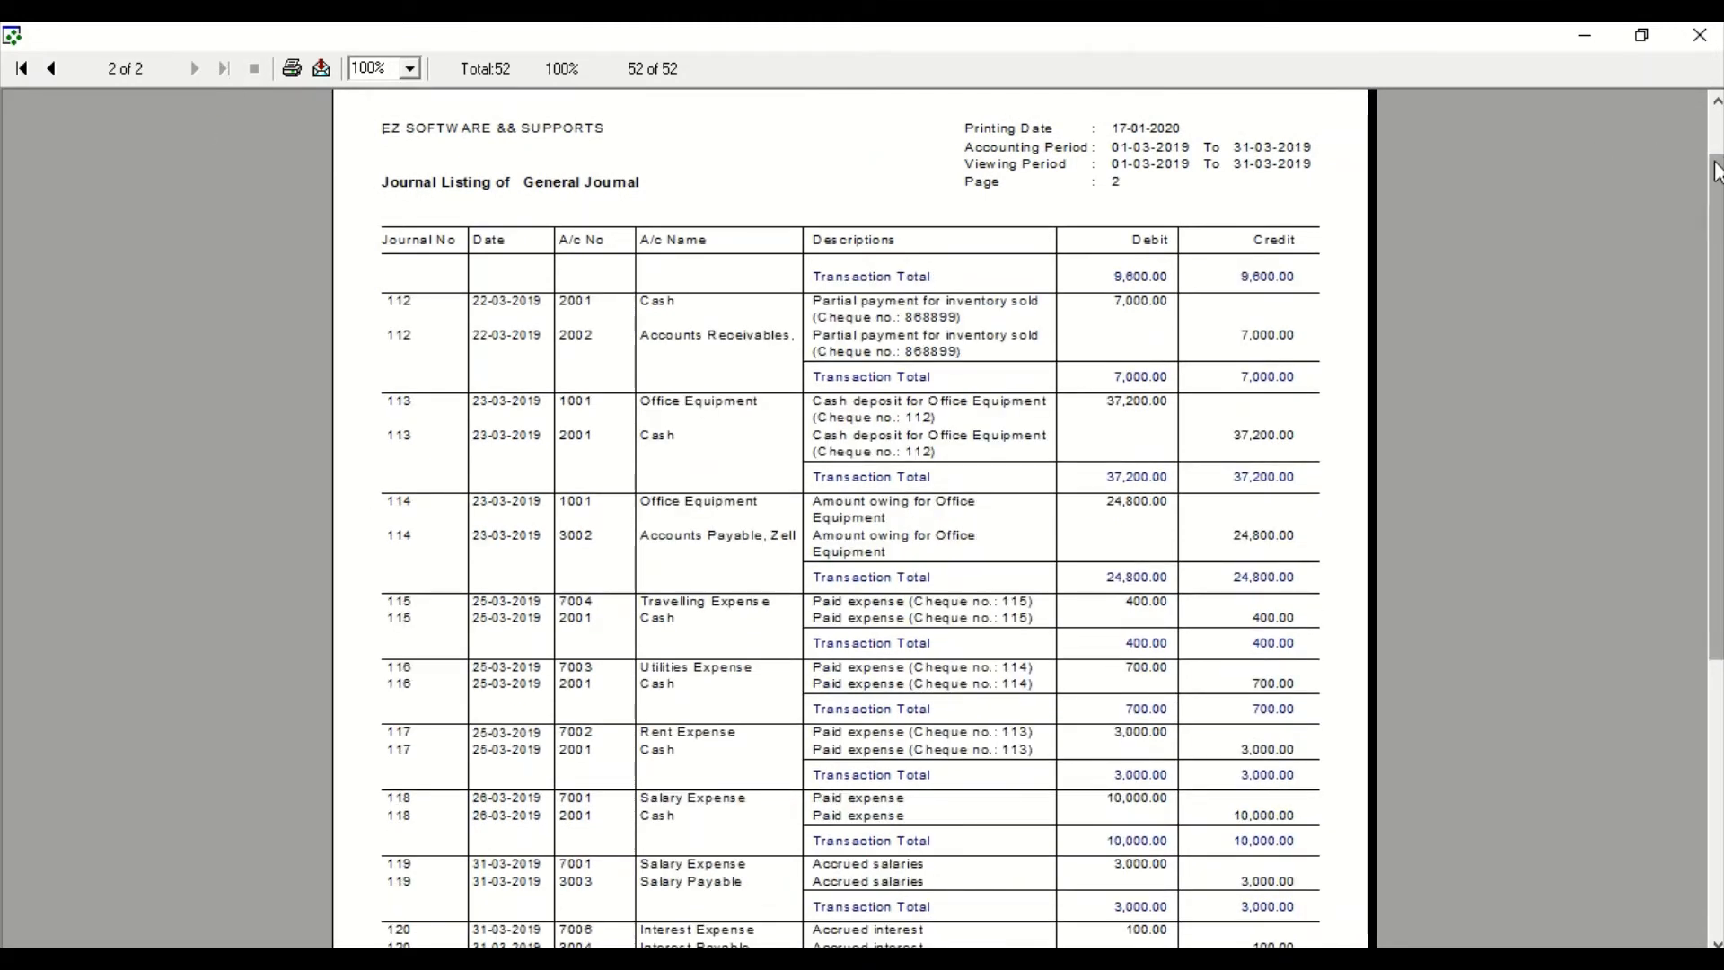
left_click(1699, 35)
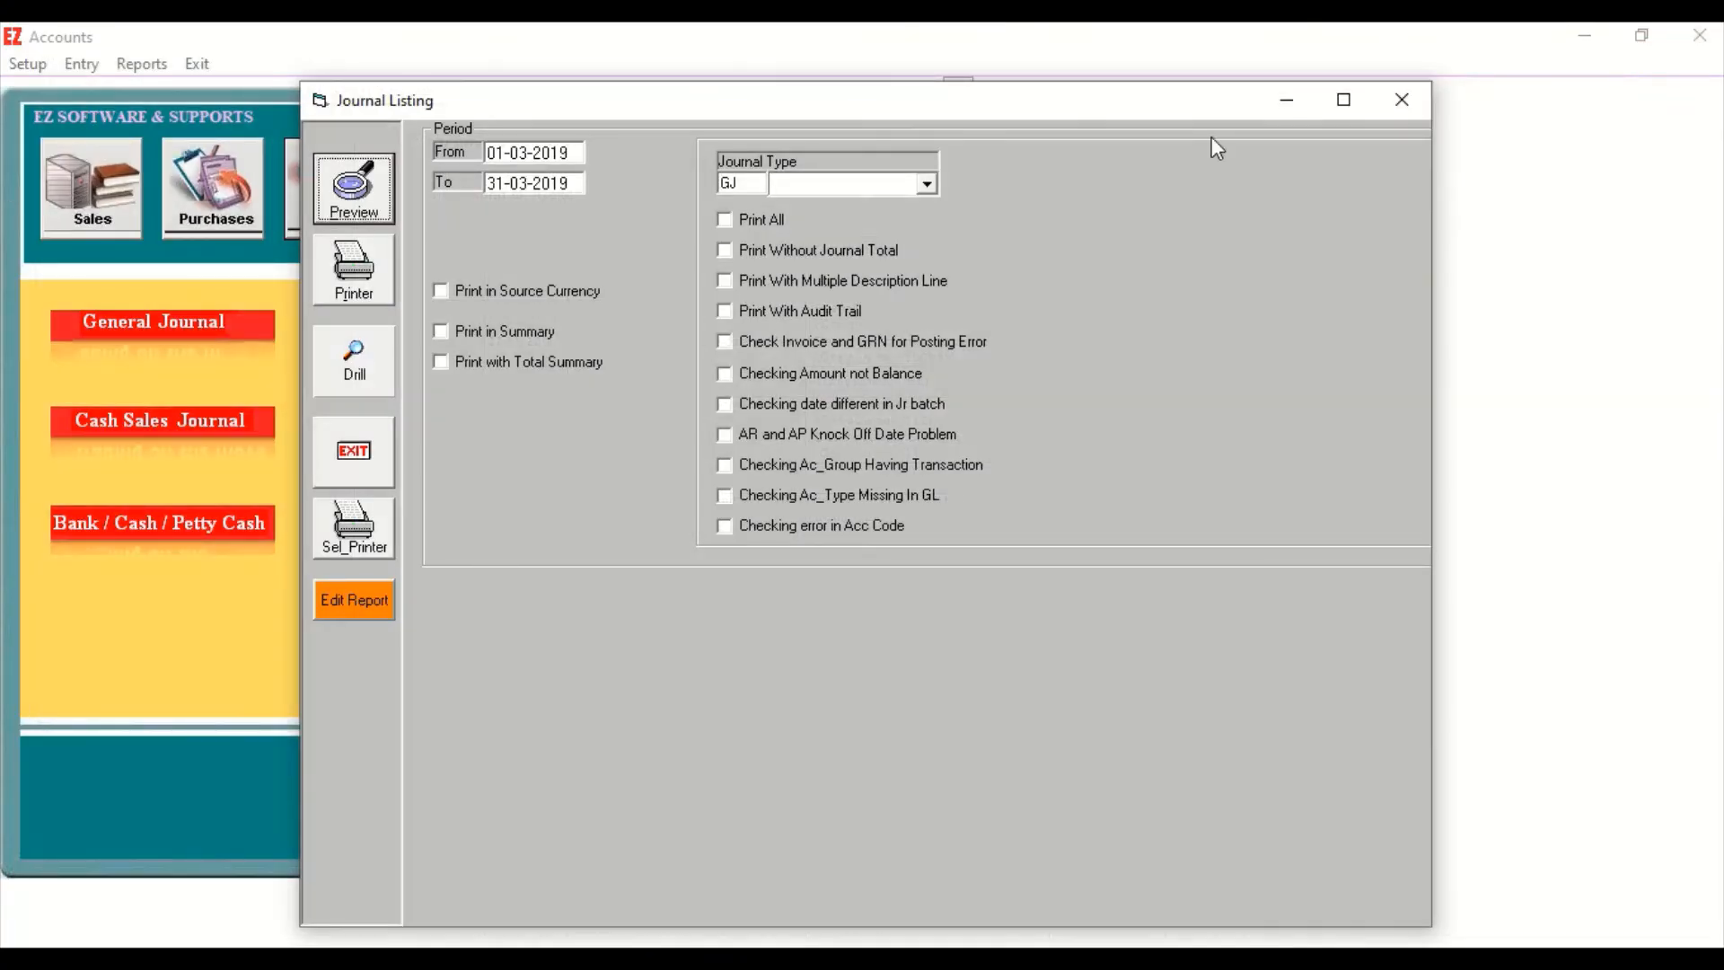
left_click(1403, 99)
Open the Ledger Listing report settings and set the period's end date to 31-03-2019.
left_click(140, 65)
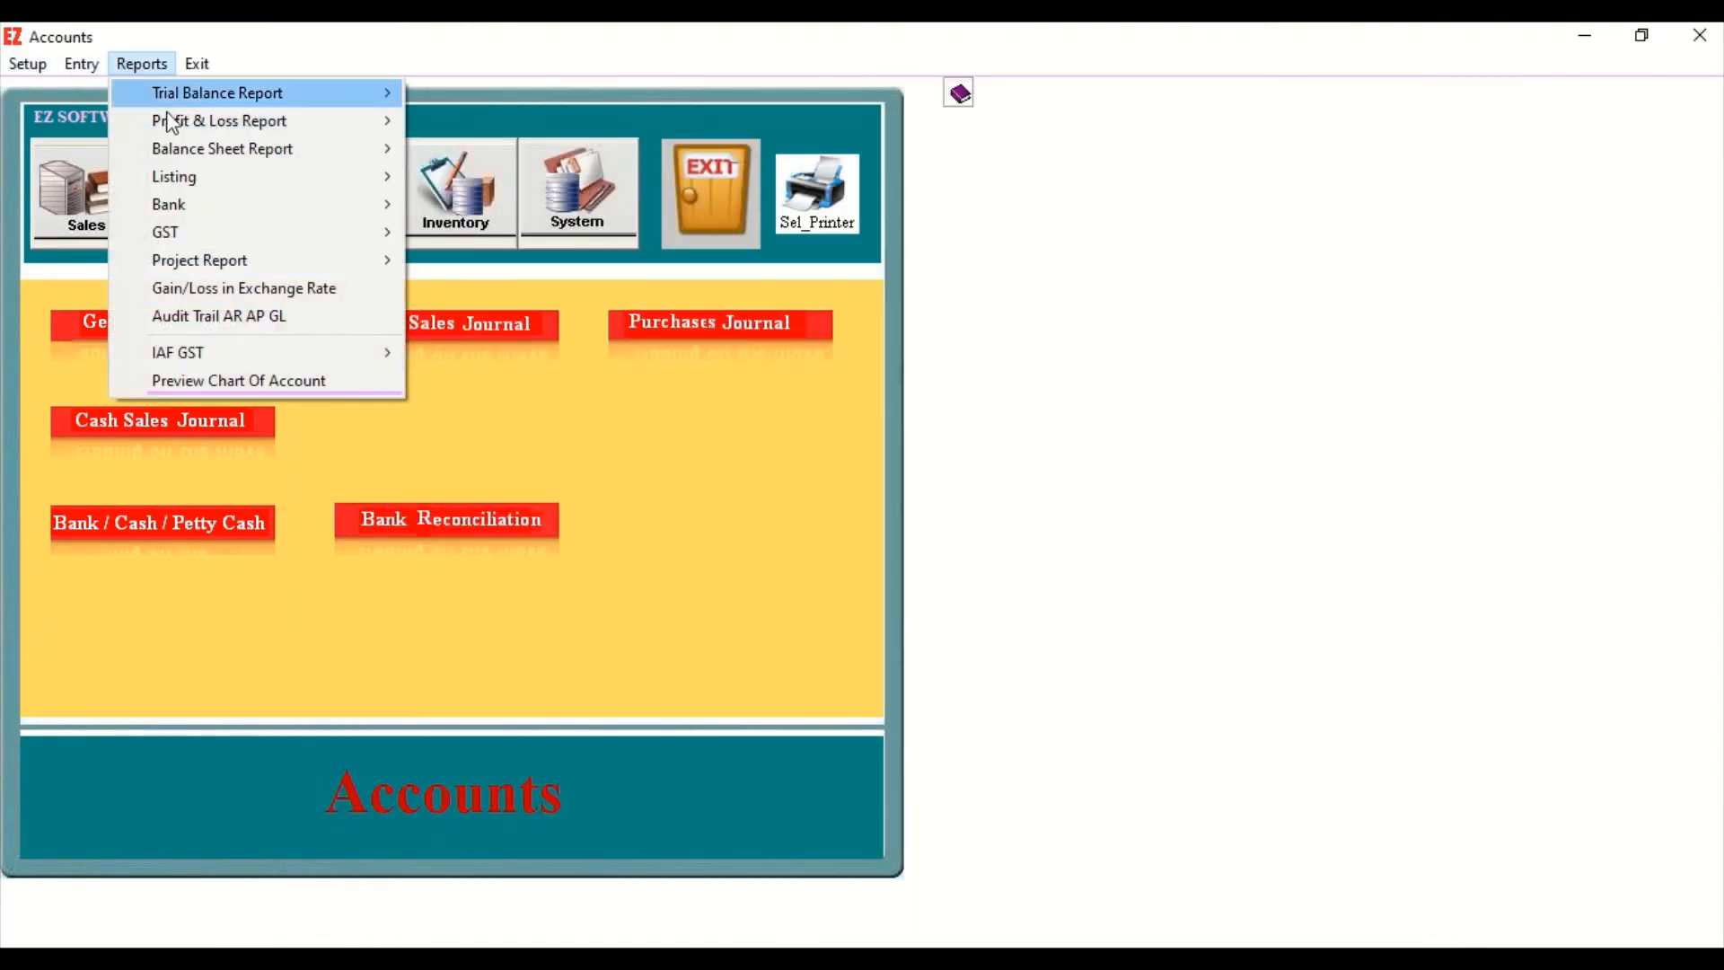
mouse_move(175, 175)
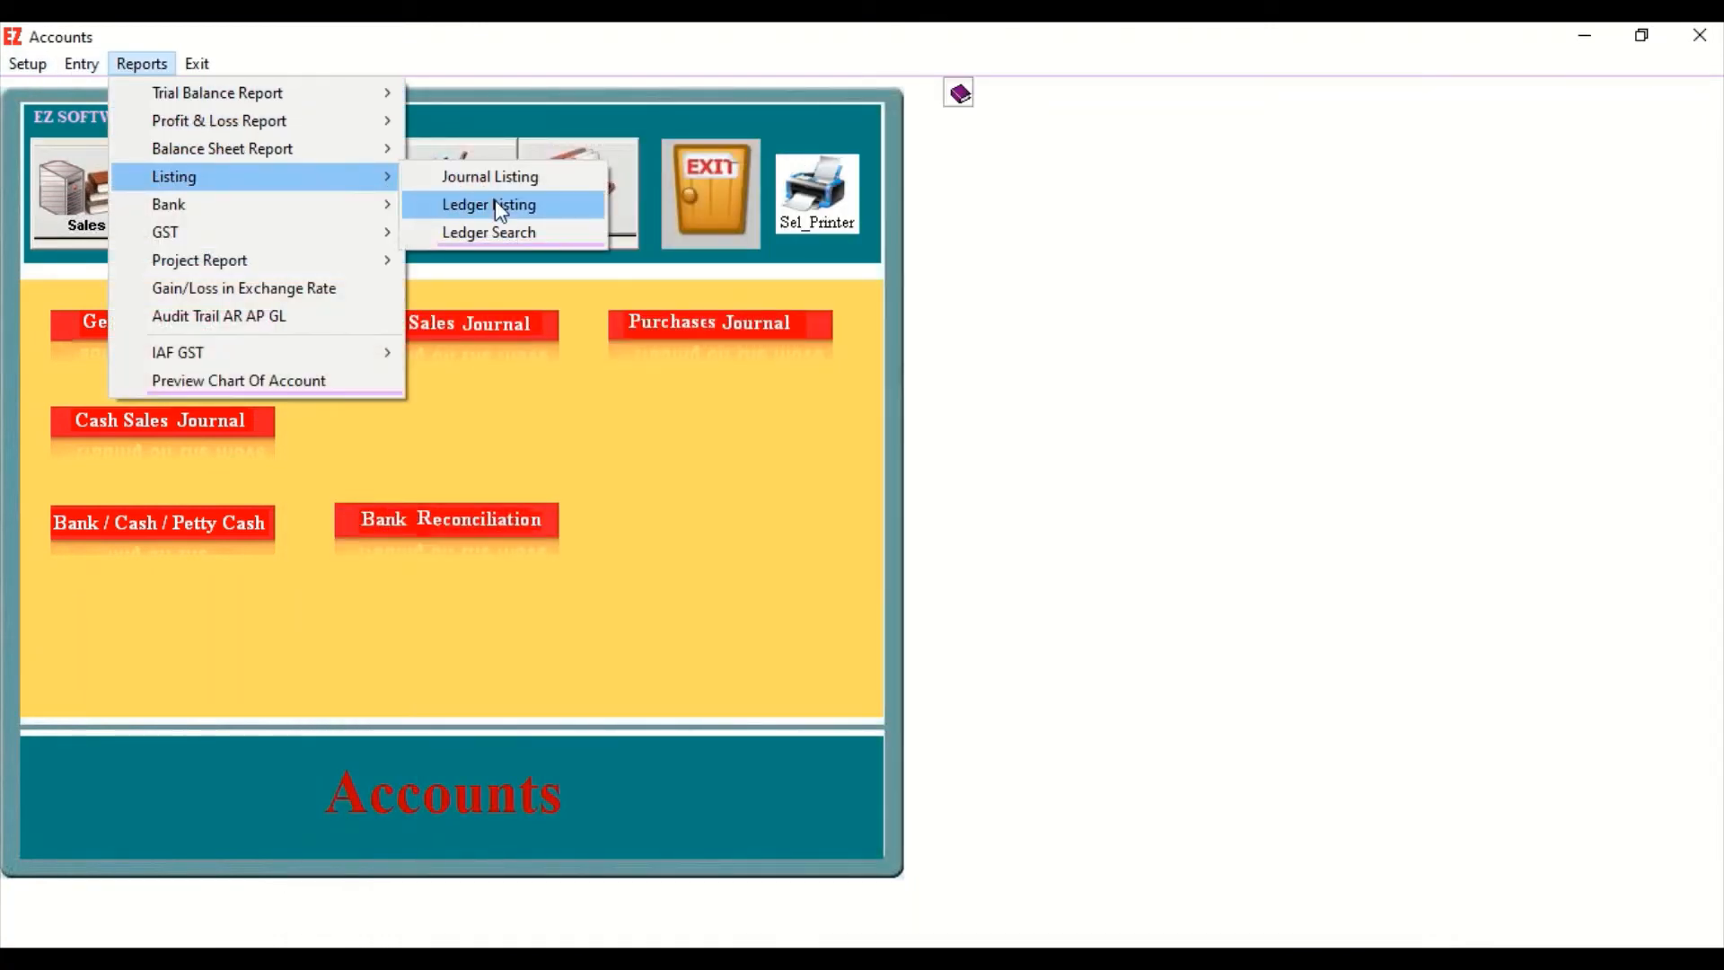
left_click(499, 205)
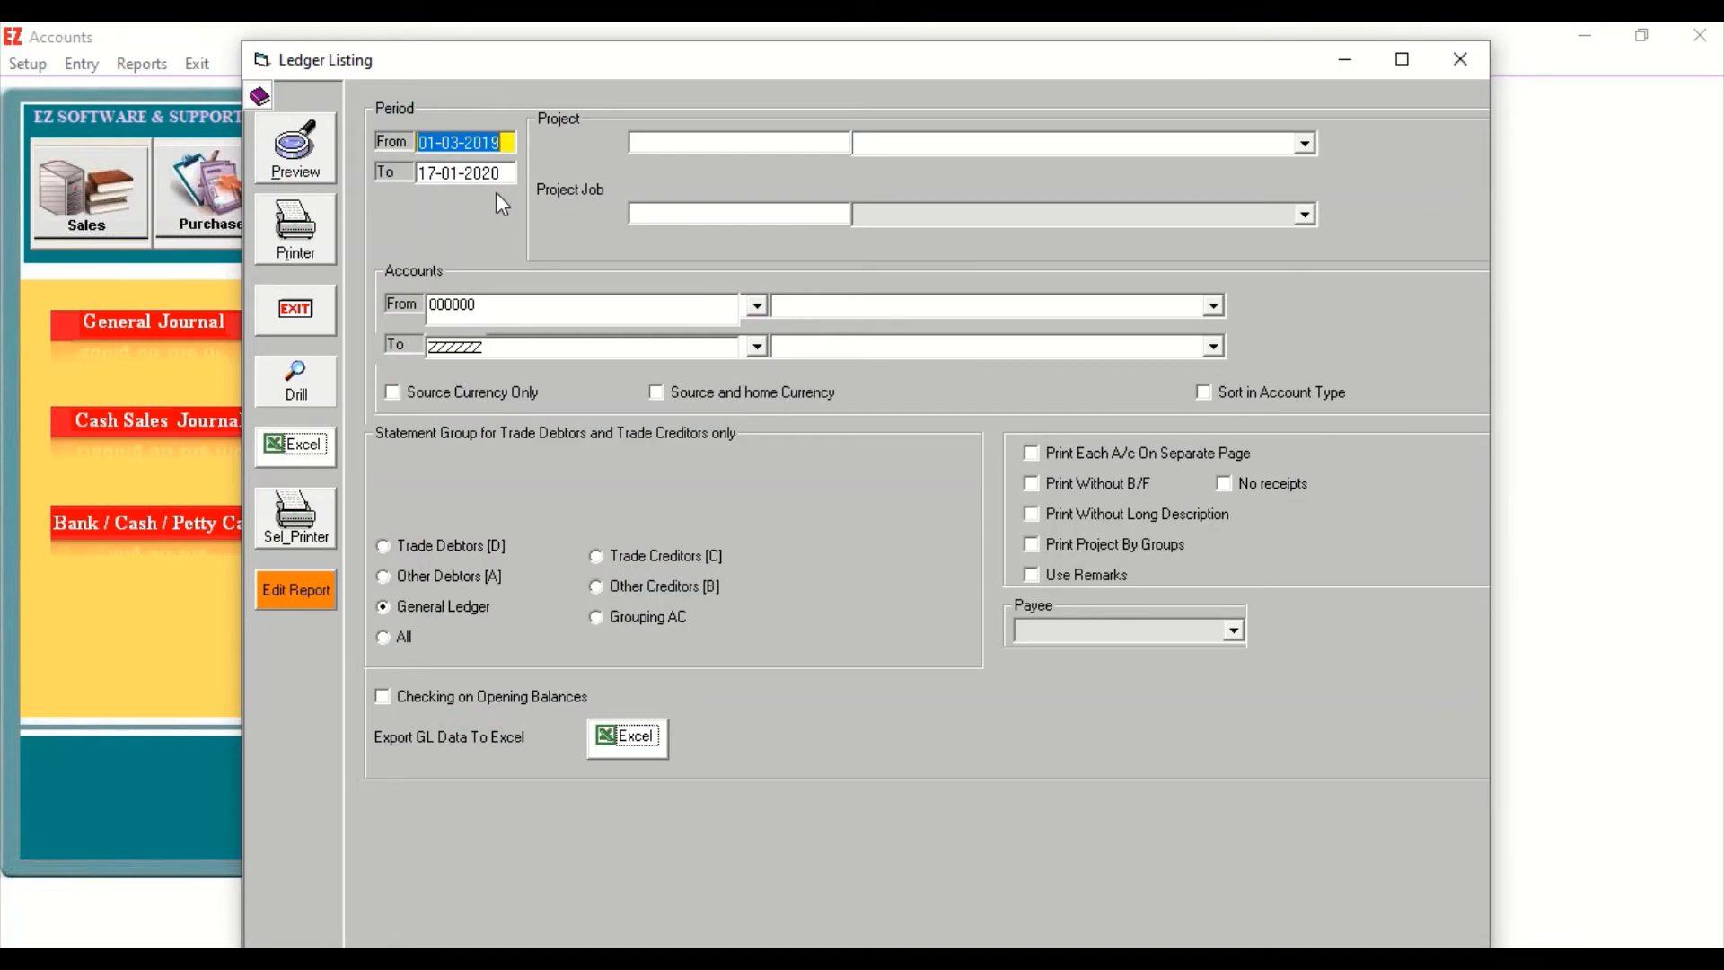
key("Tab")
type("03-")
key("BackSpace")
key("BackSpace")
key("BackSpace")
type("31-03-2019")
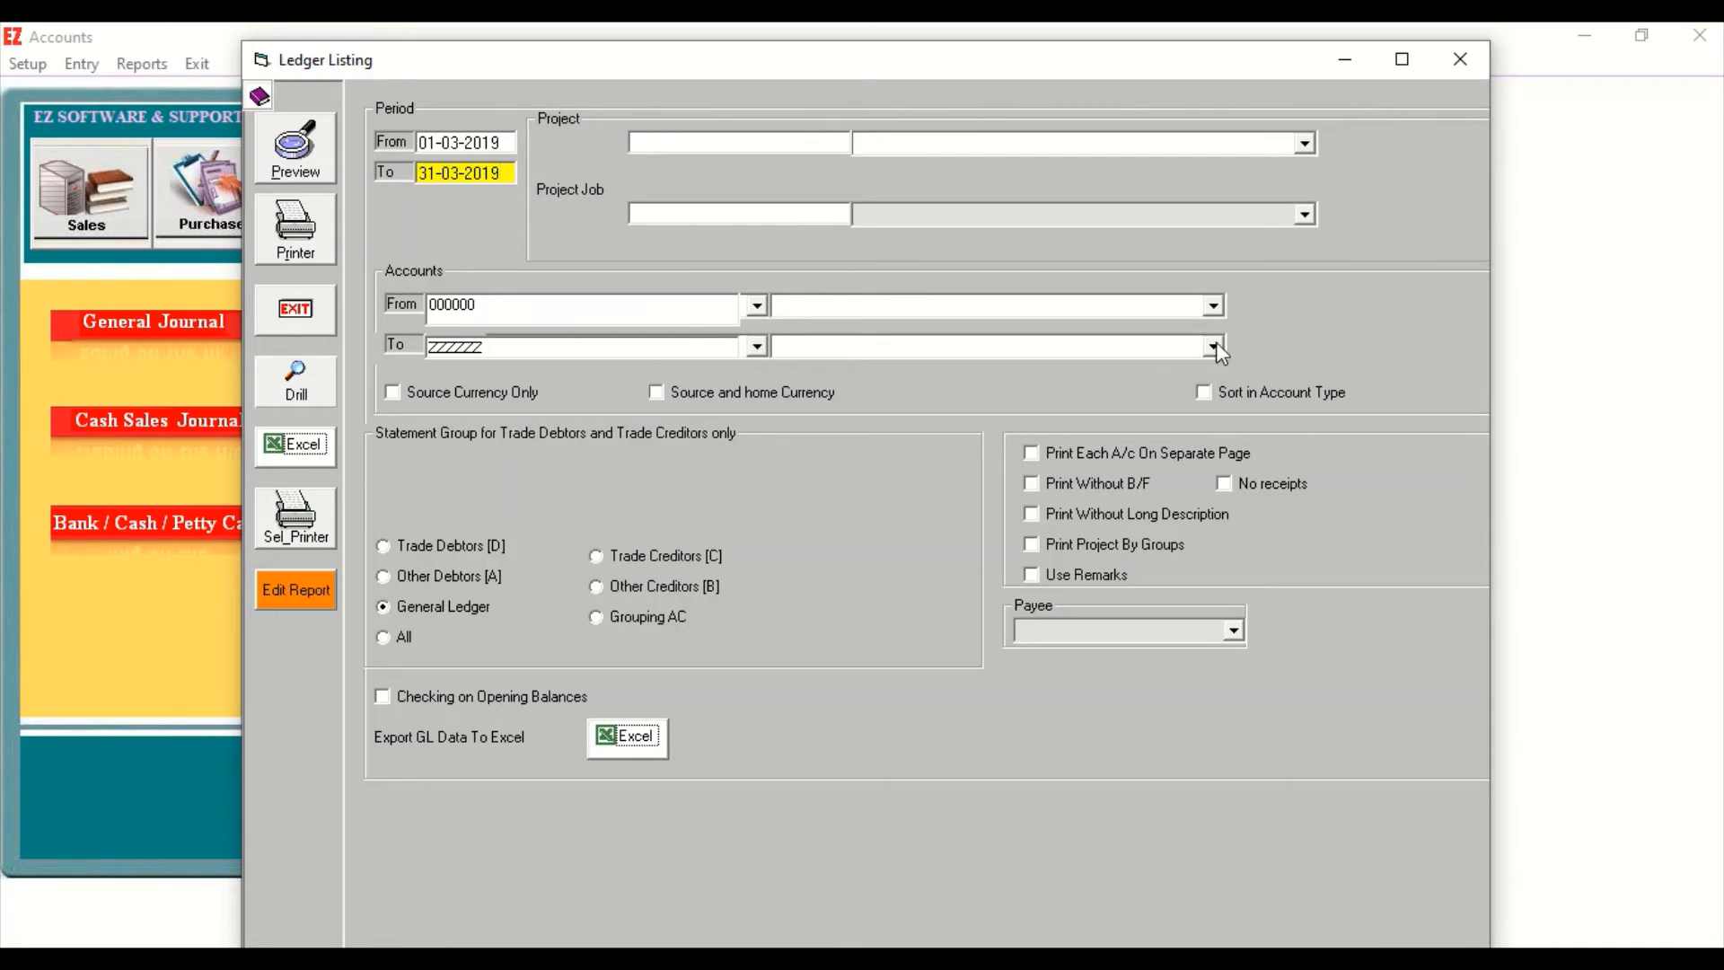
Limit the ledger listing's account range to the Cash account only and preview the report.
left_click(1214, 306)
left_click(1000, 397)
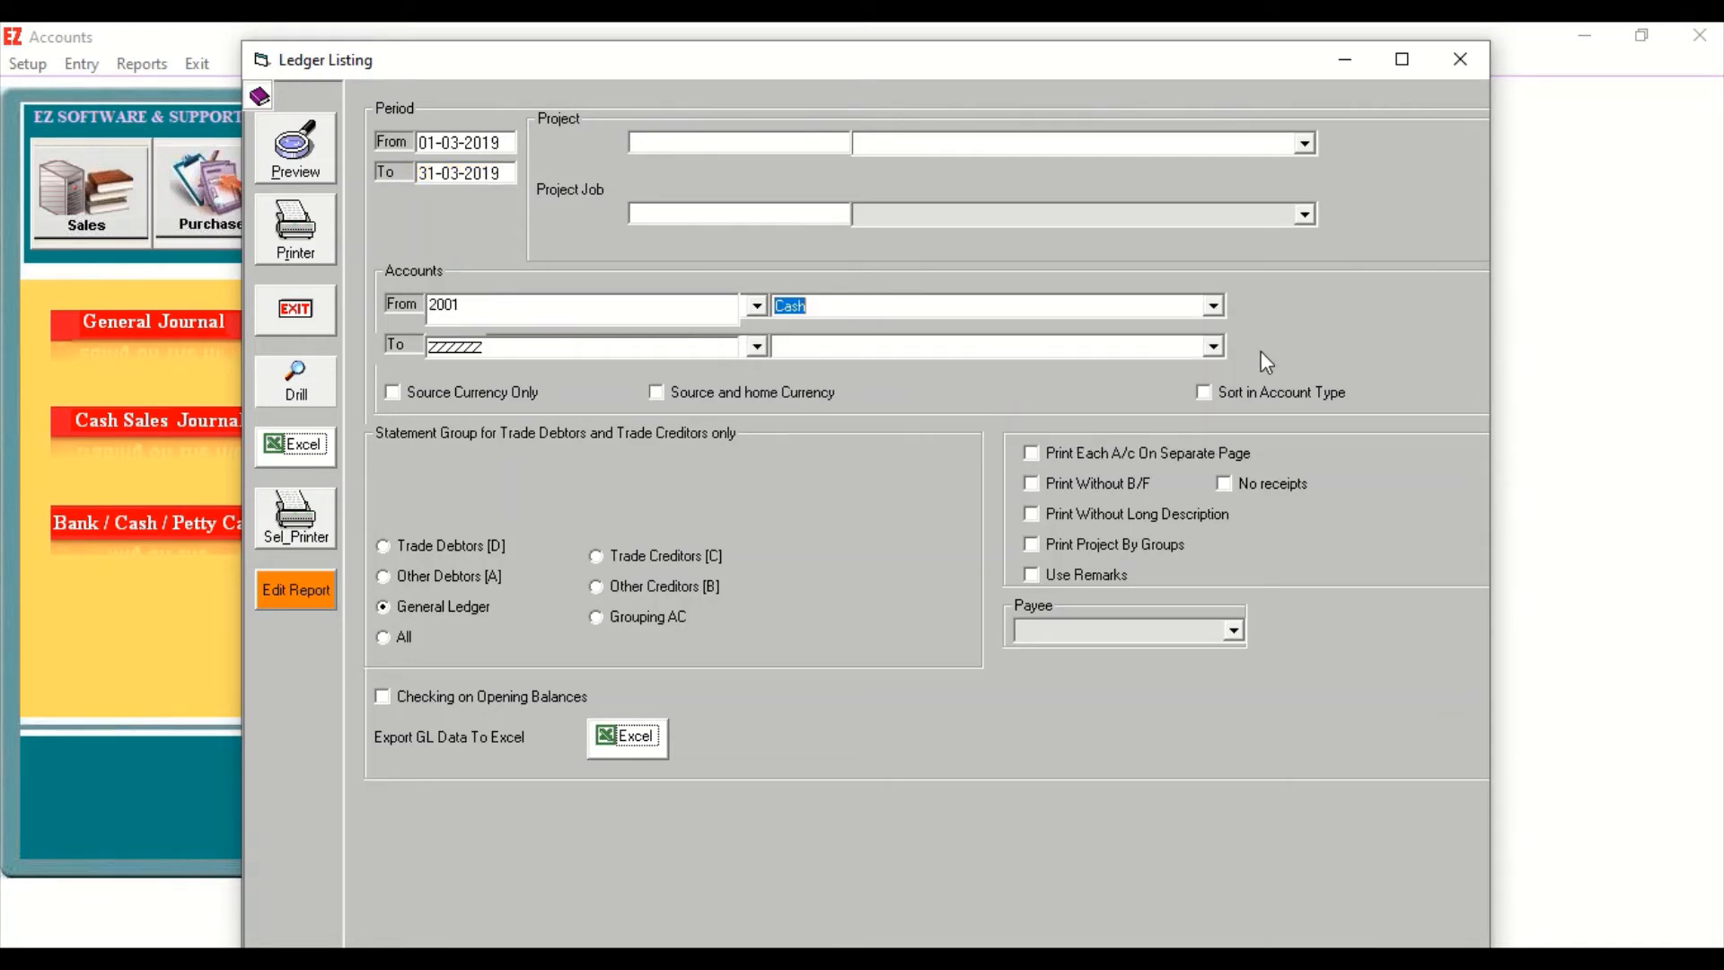
left_click(1220, 345)
left_click(954, 434)
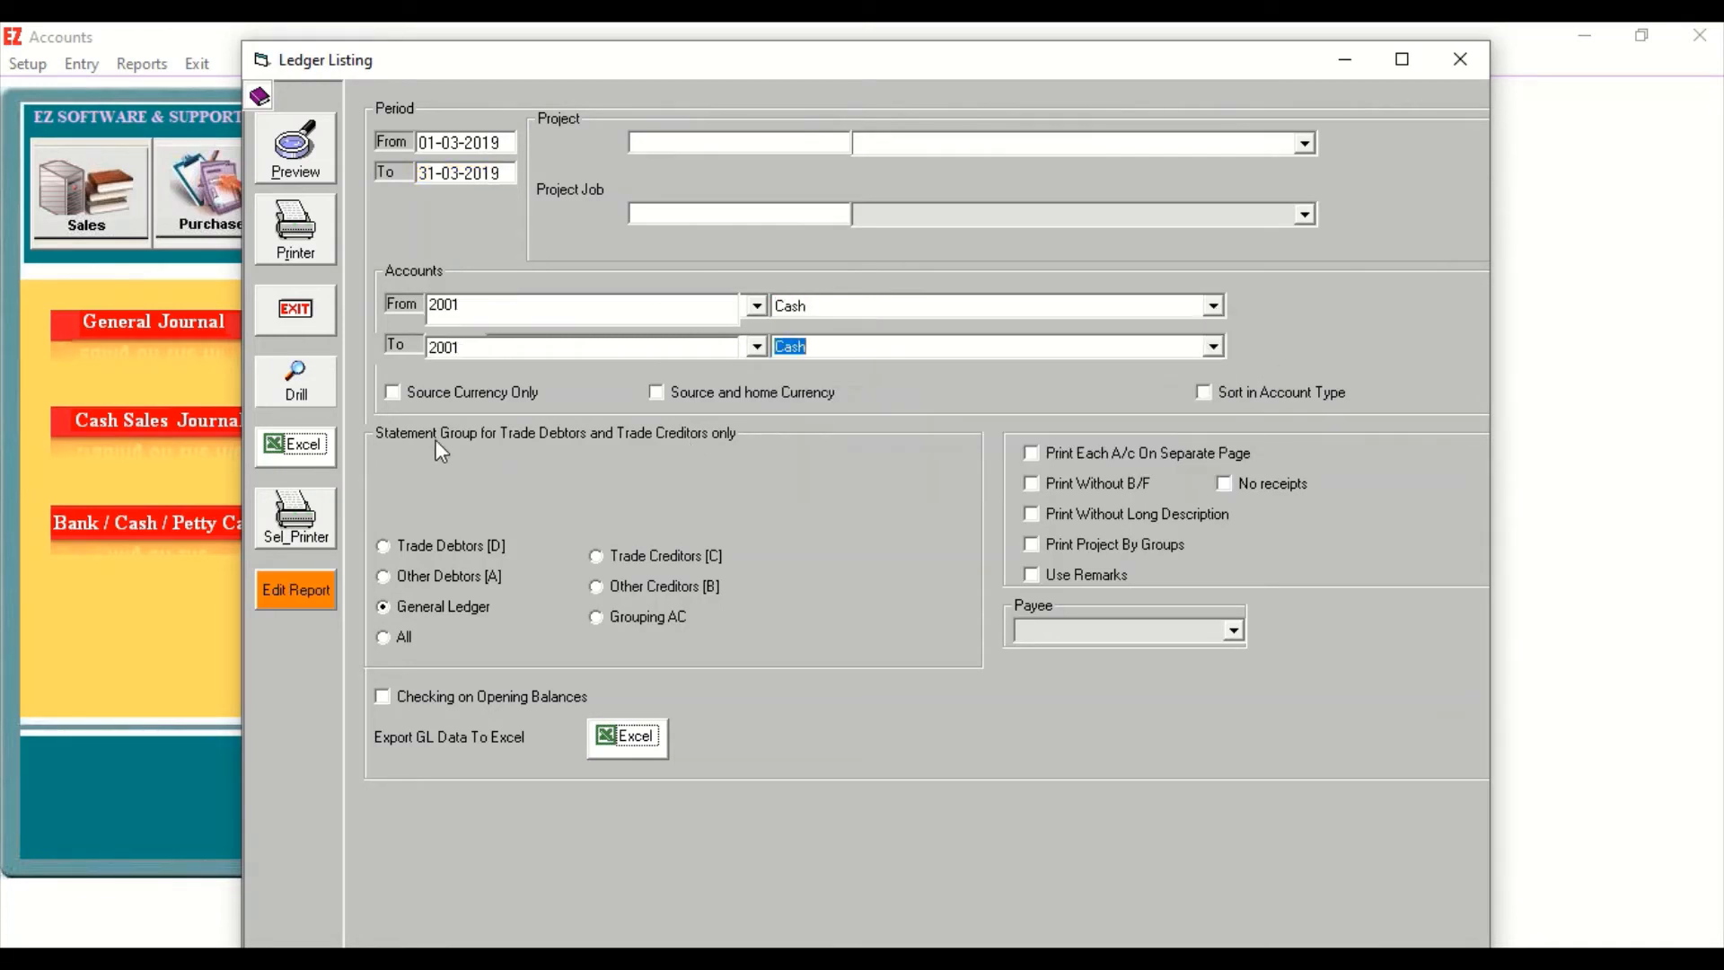
left_click(305, 161)
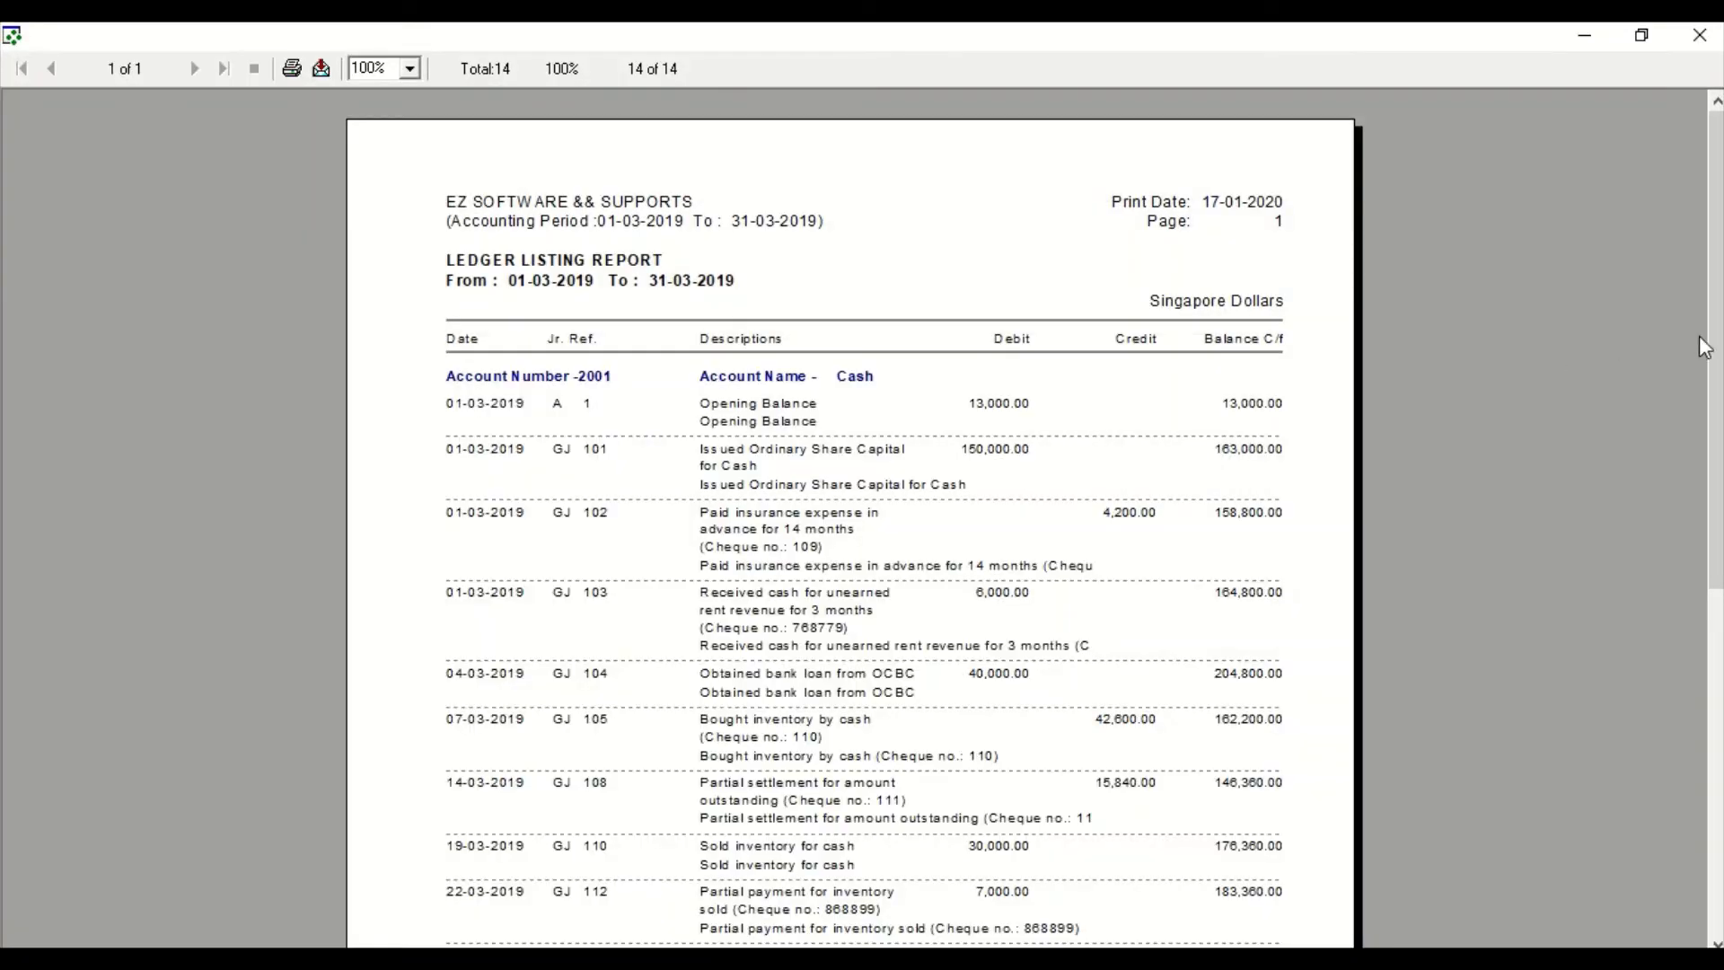
Review the Cash account's ledger transactions, and close the report and the Ledger Listing window.
left_click_drag(1710, 348, 1689, 390)
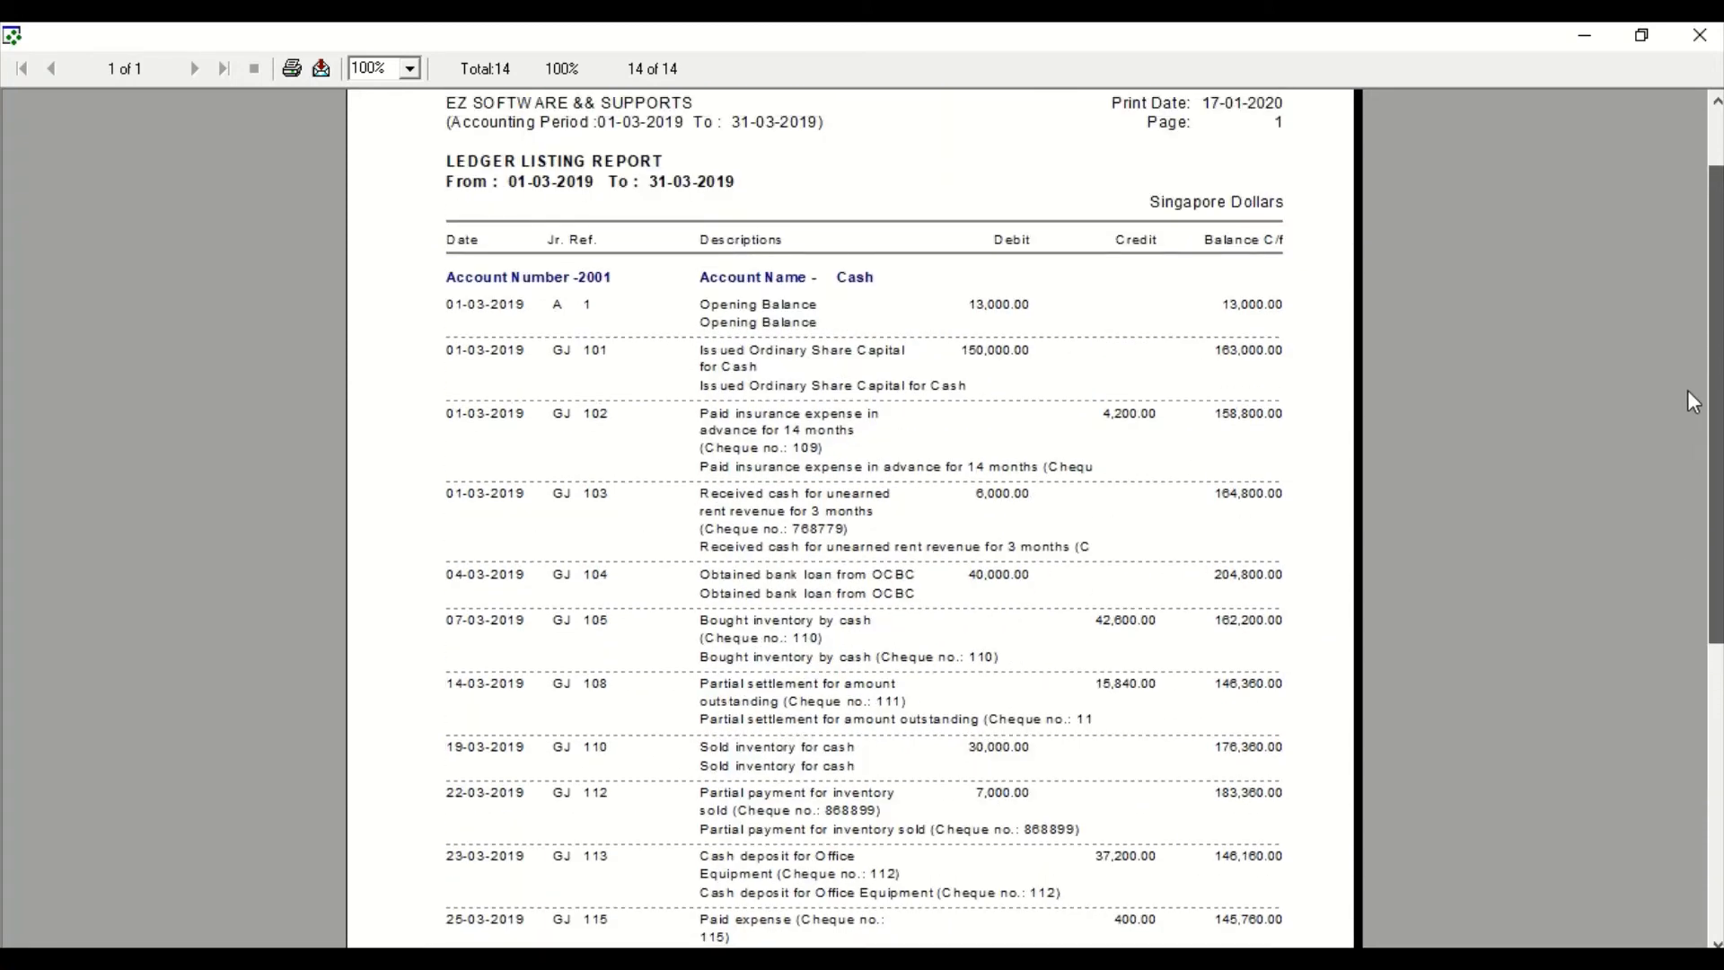
left_click(1699, 35)
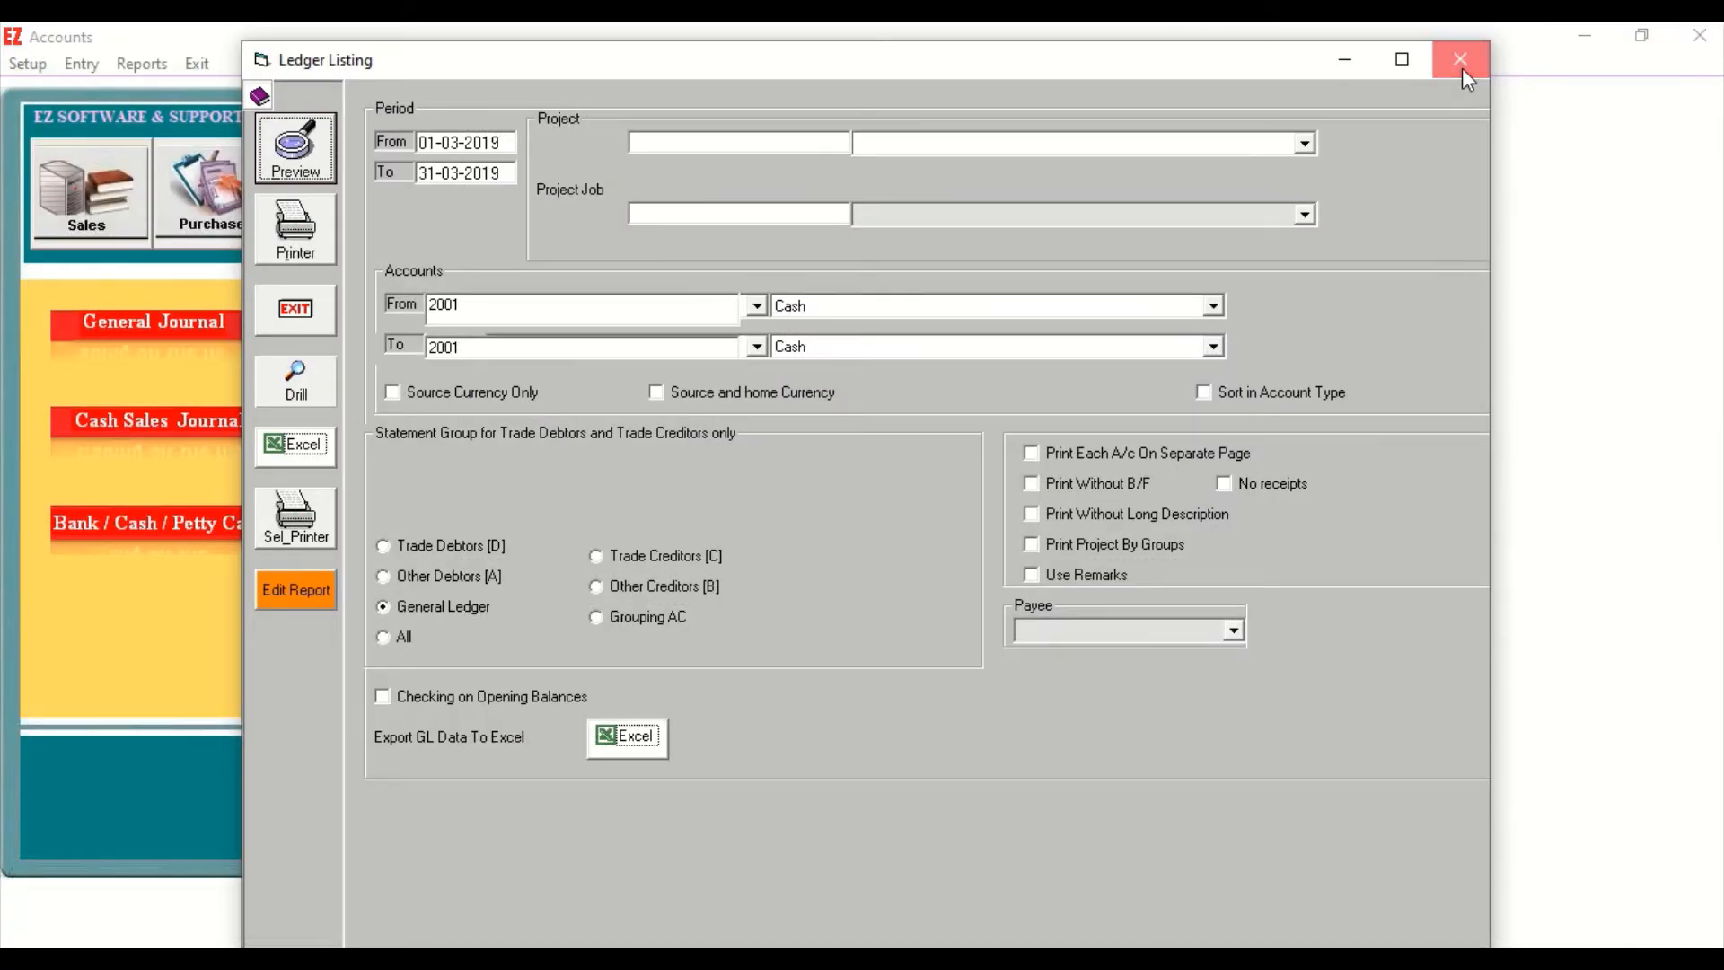
left_click(1460, 60)
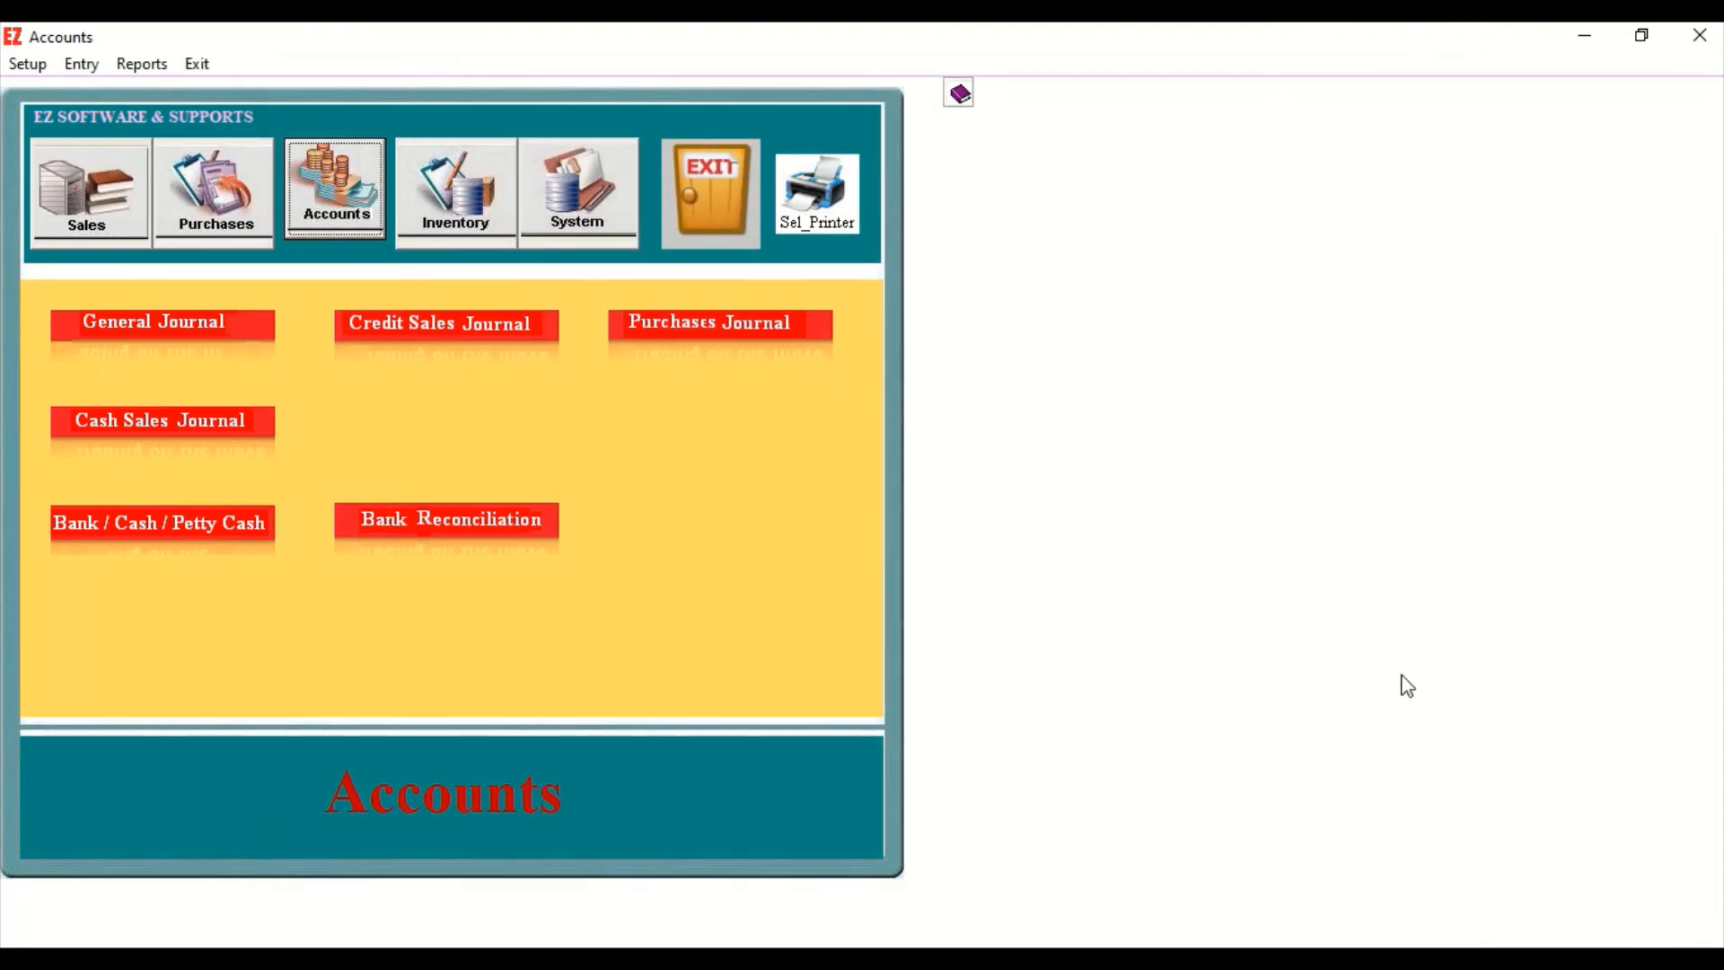